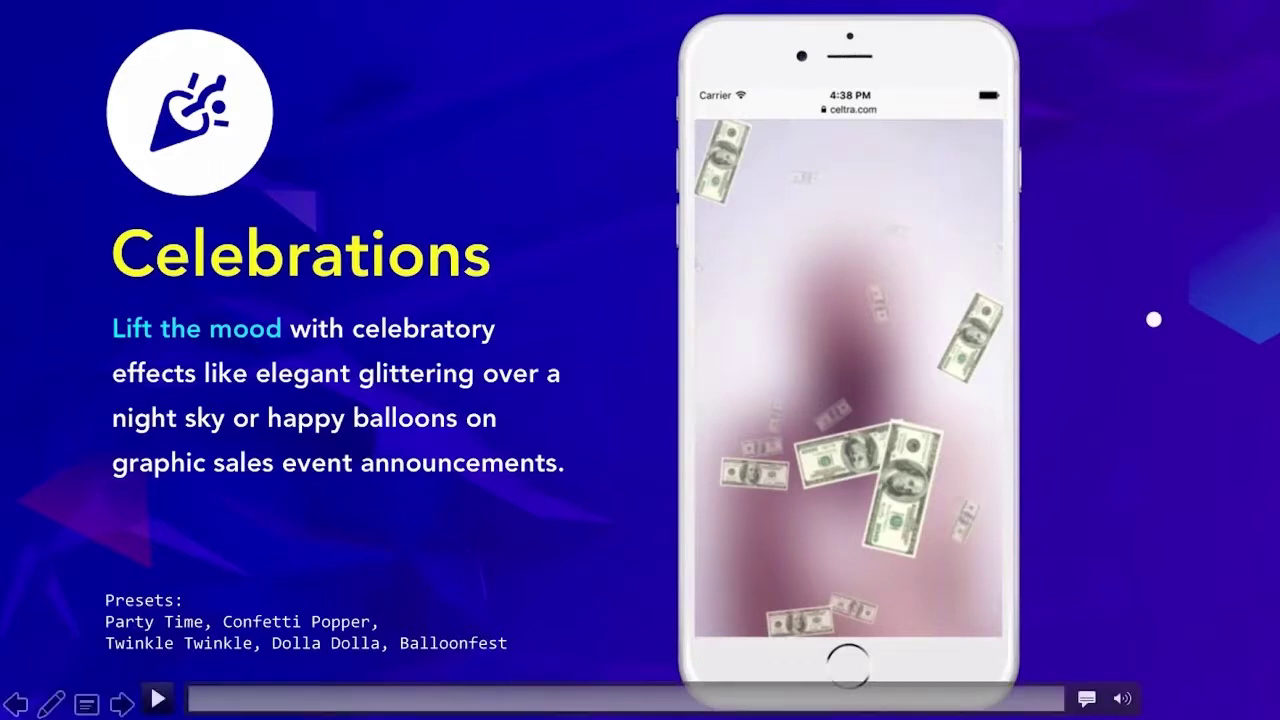
End the slide show and switch to Chrome, showing the Visual Effects Webinar creatives list in Celtra AdCreator.
click(155, 698)
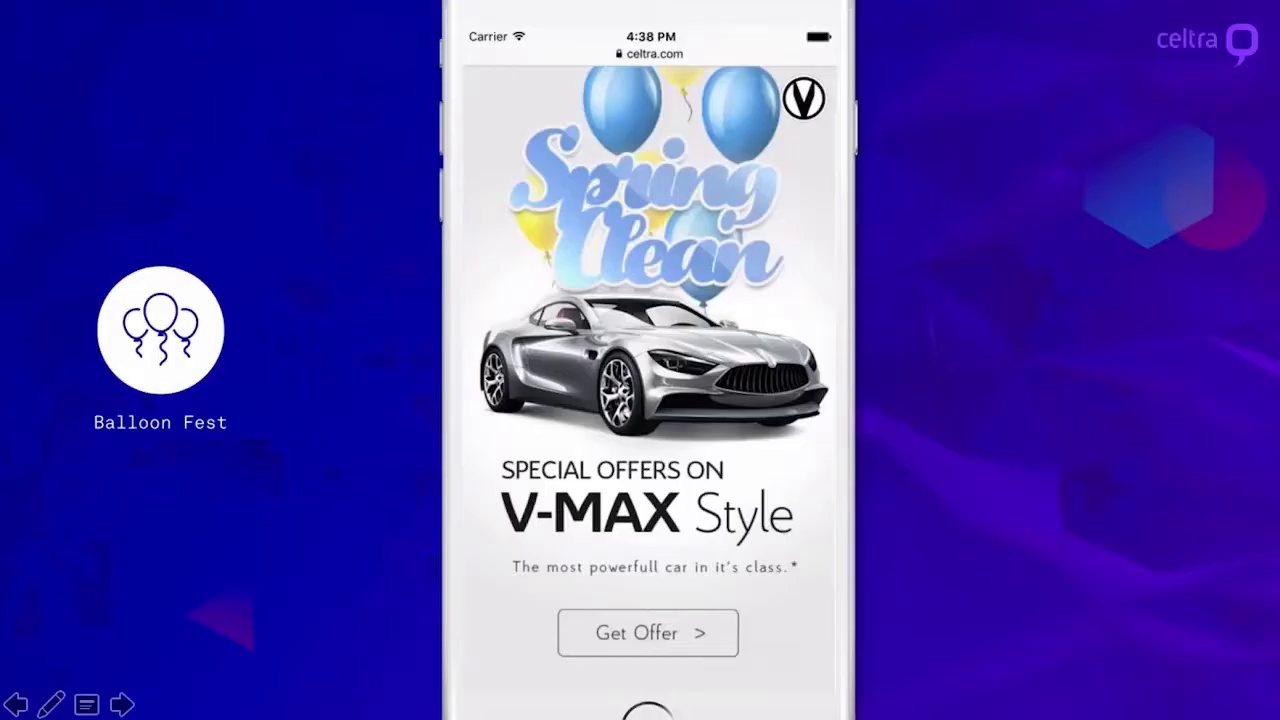
click(526, 536)
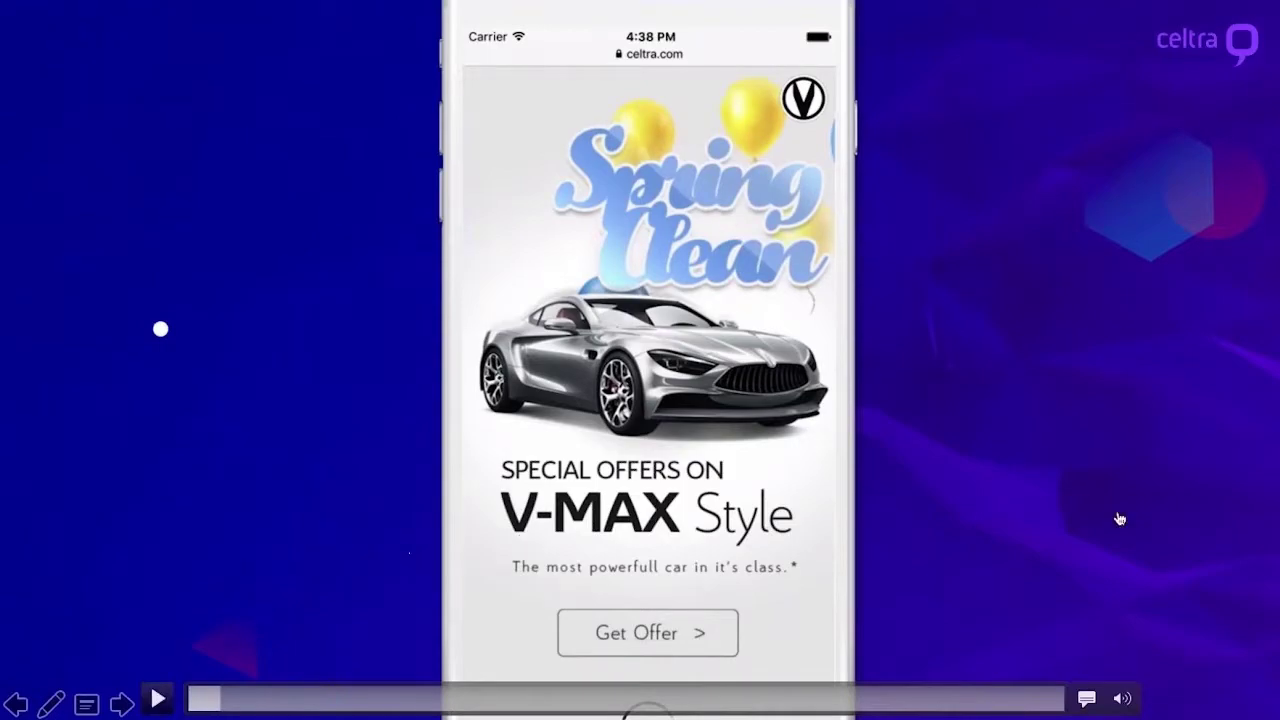
key(Escape)
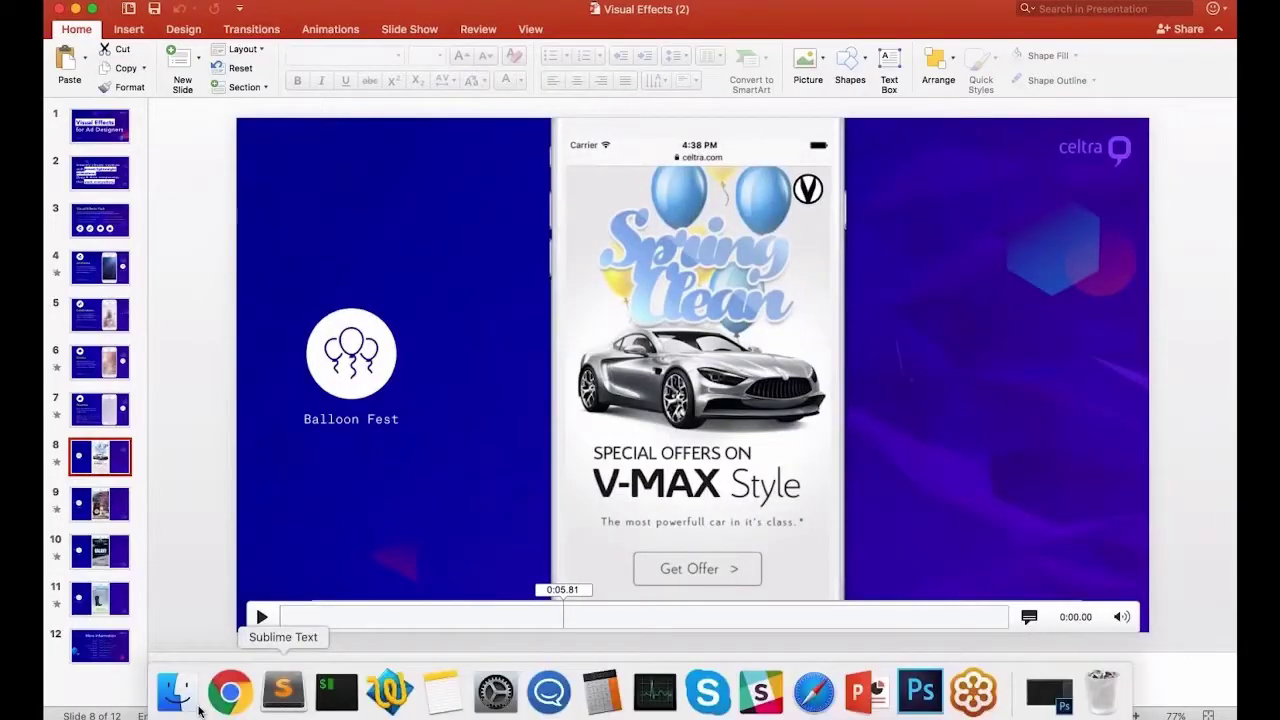
right_click(229, 692)
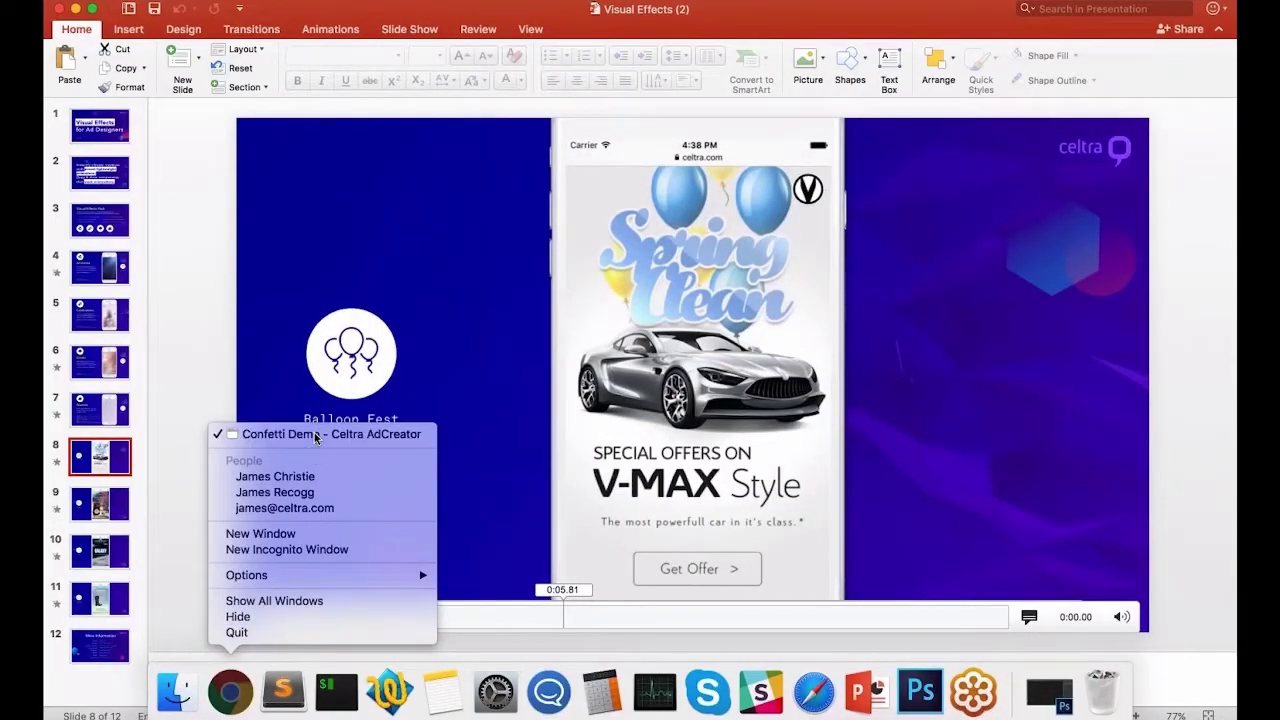
click(316, 430)
click(160, 16)
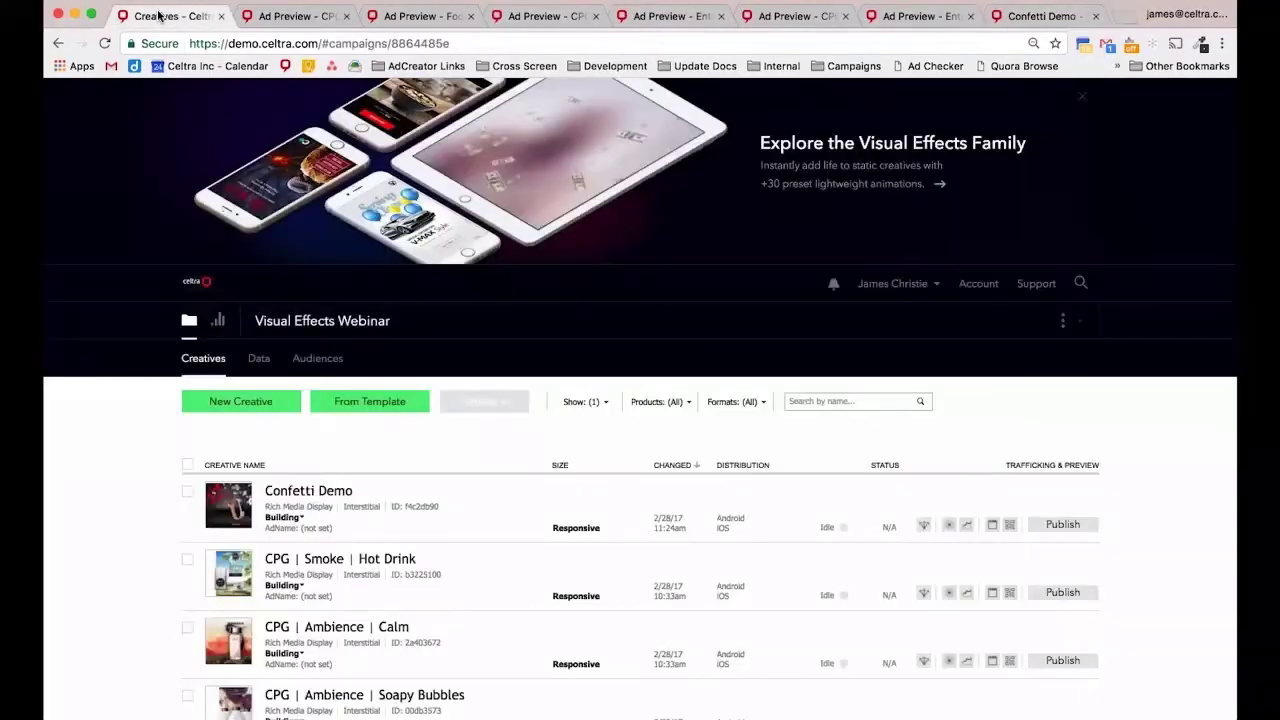
Reload the CPG | Ambience | Calm ad preview and examine its animation over the perfume artwork.
click(283, 24)
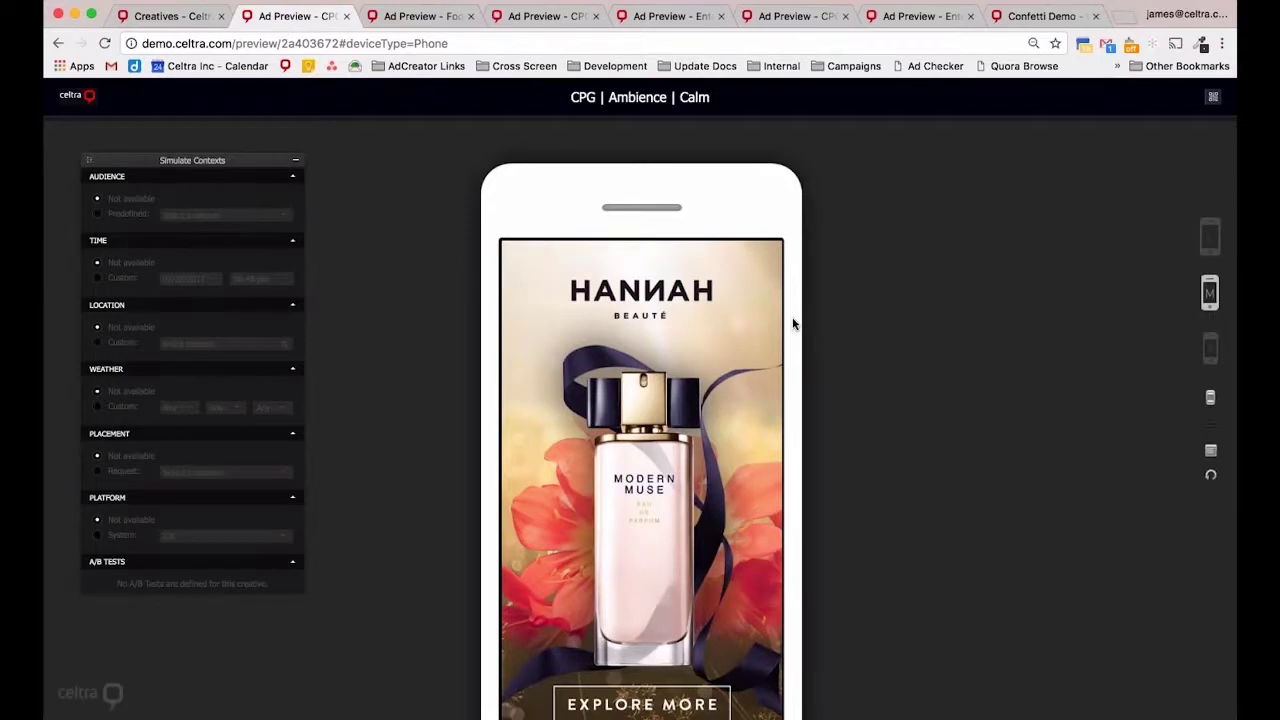
scroll(793, 323, down, 1)
key(super+r)
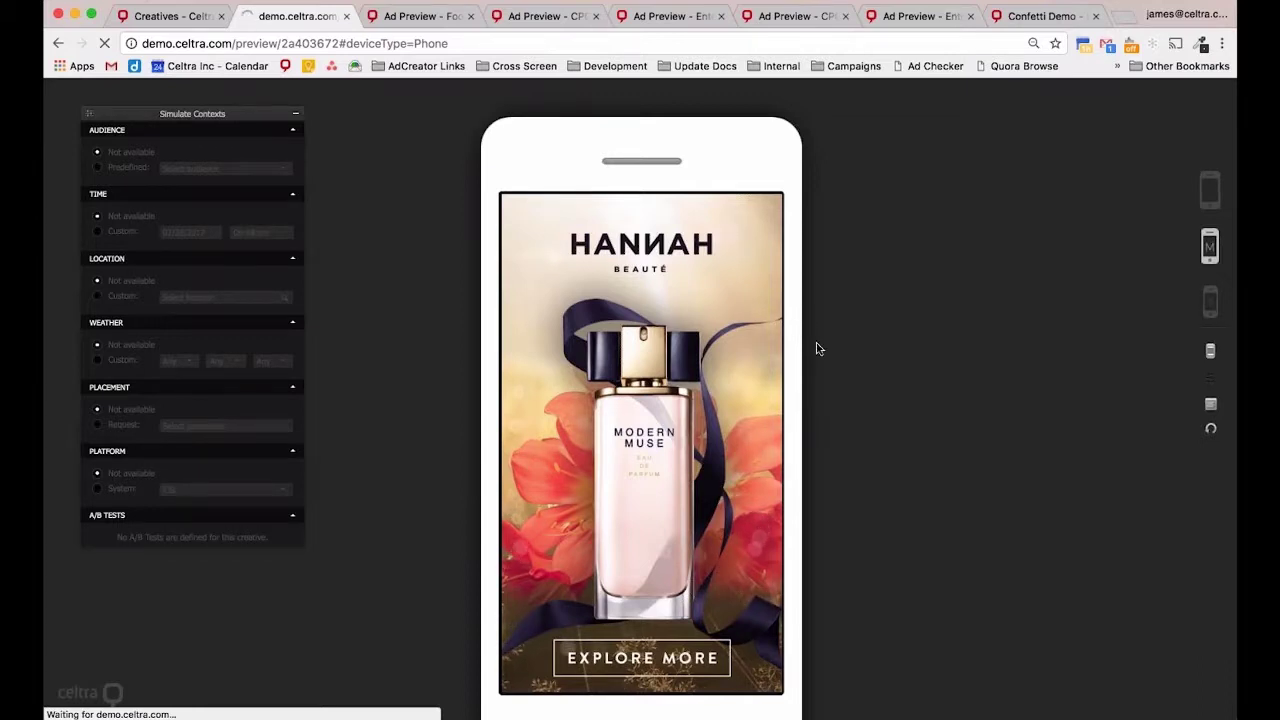
scroll(818, 348, down, 1)
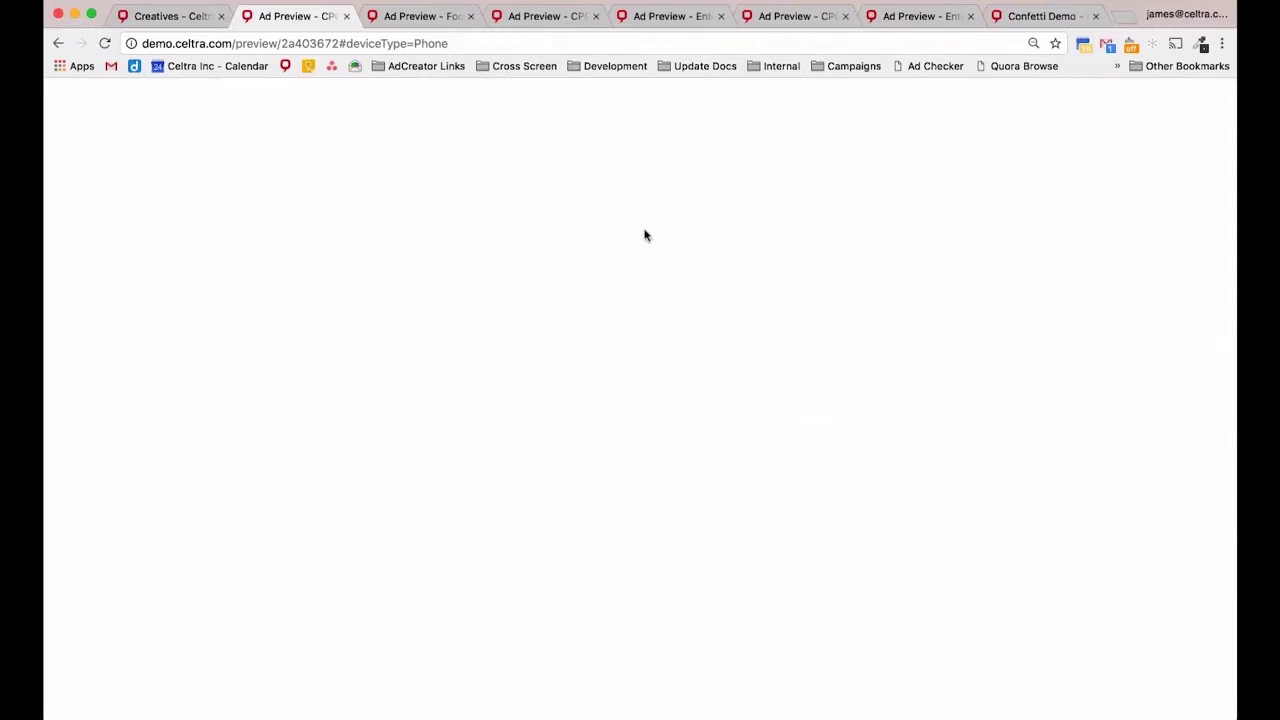
click(104, 43)
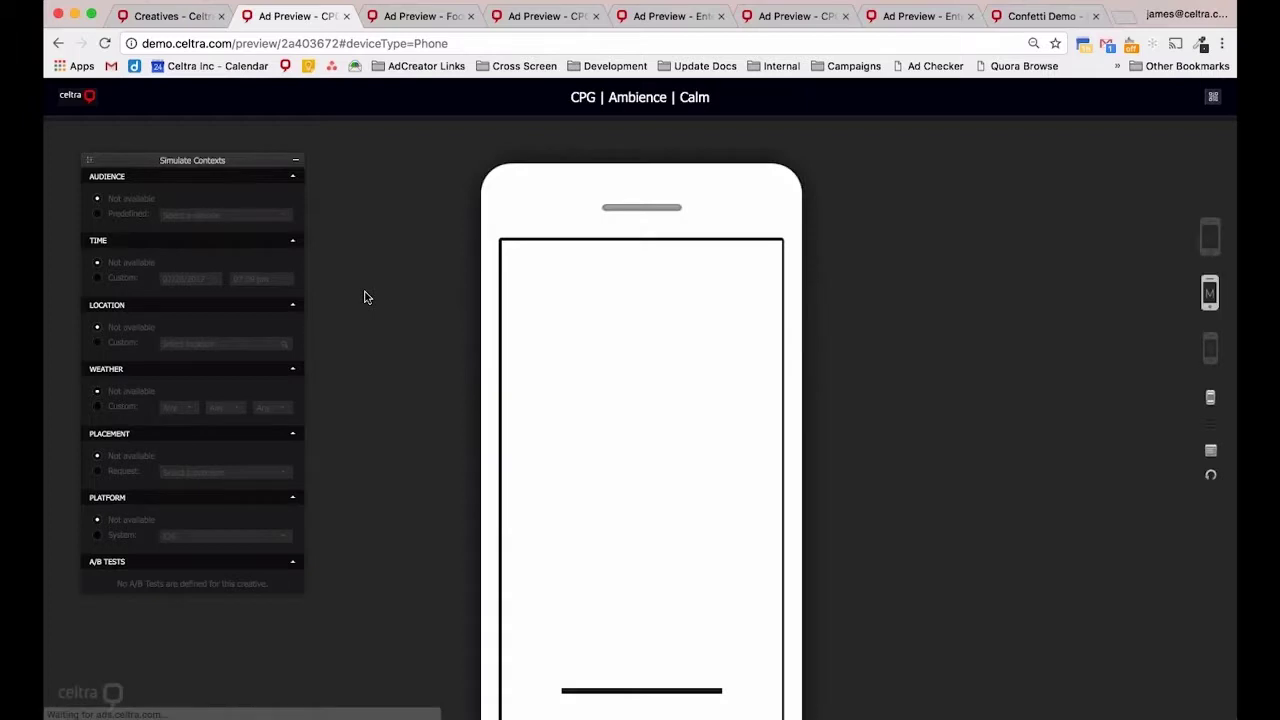
scroll(802, 326, down, 1)
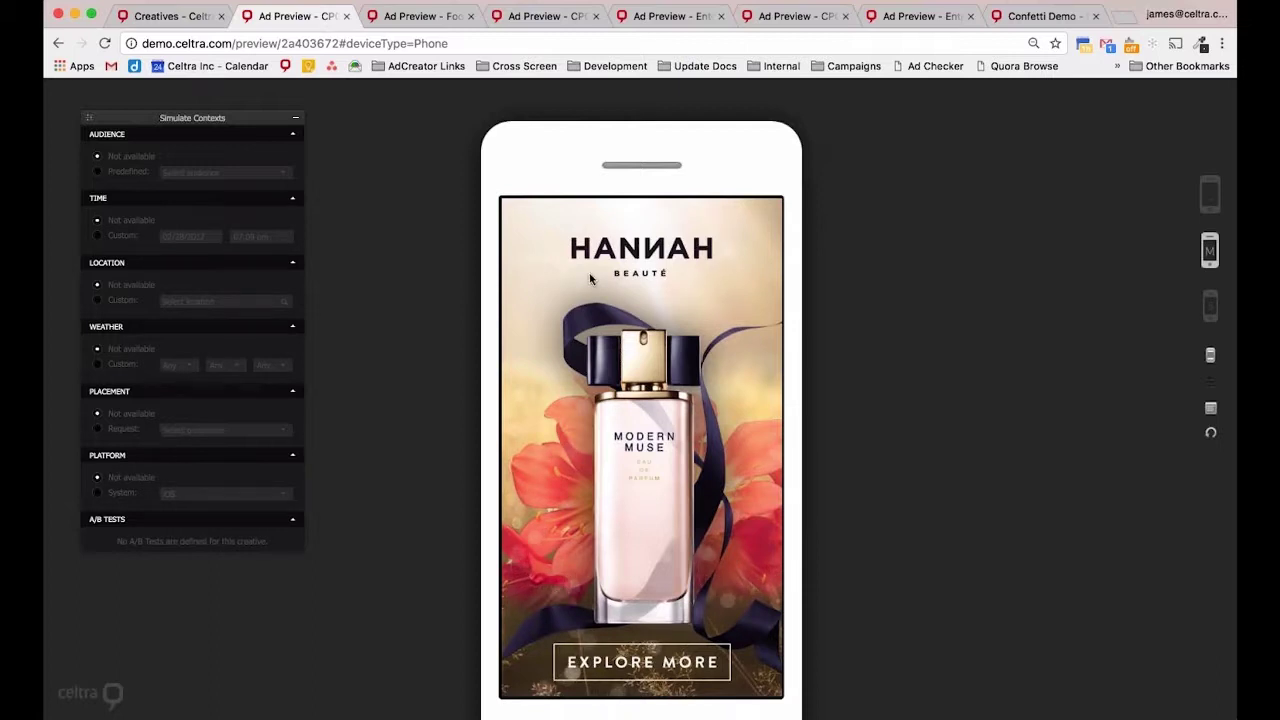
Examine the Food & Bev | Ambience | Carbonated Bubbles preview and reload the CPG | Ambience | Soapy Bubbles preview.
click(435, 20)
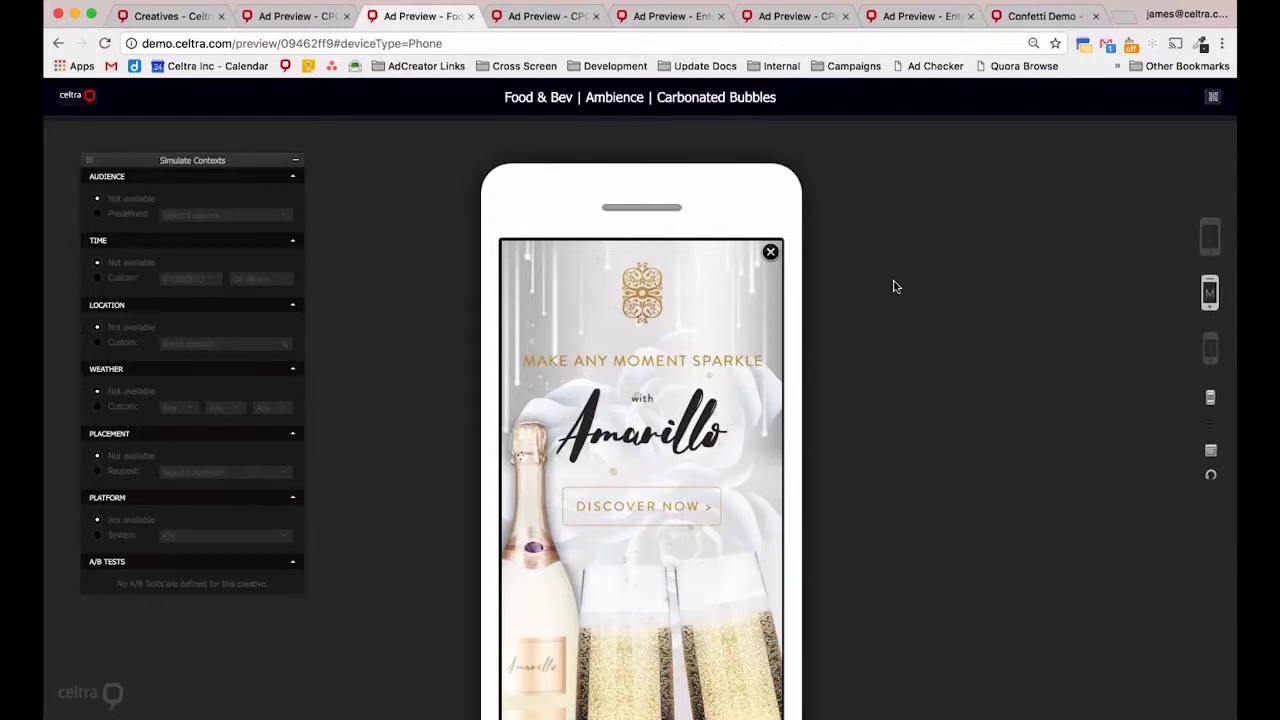
scroll(894, 286, down, 3)
scroll(894, 286, up, 1)
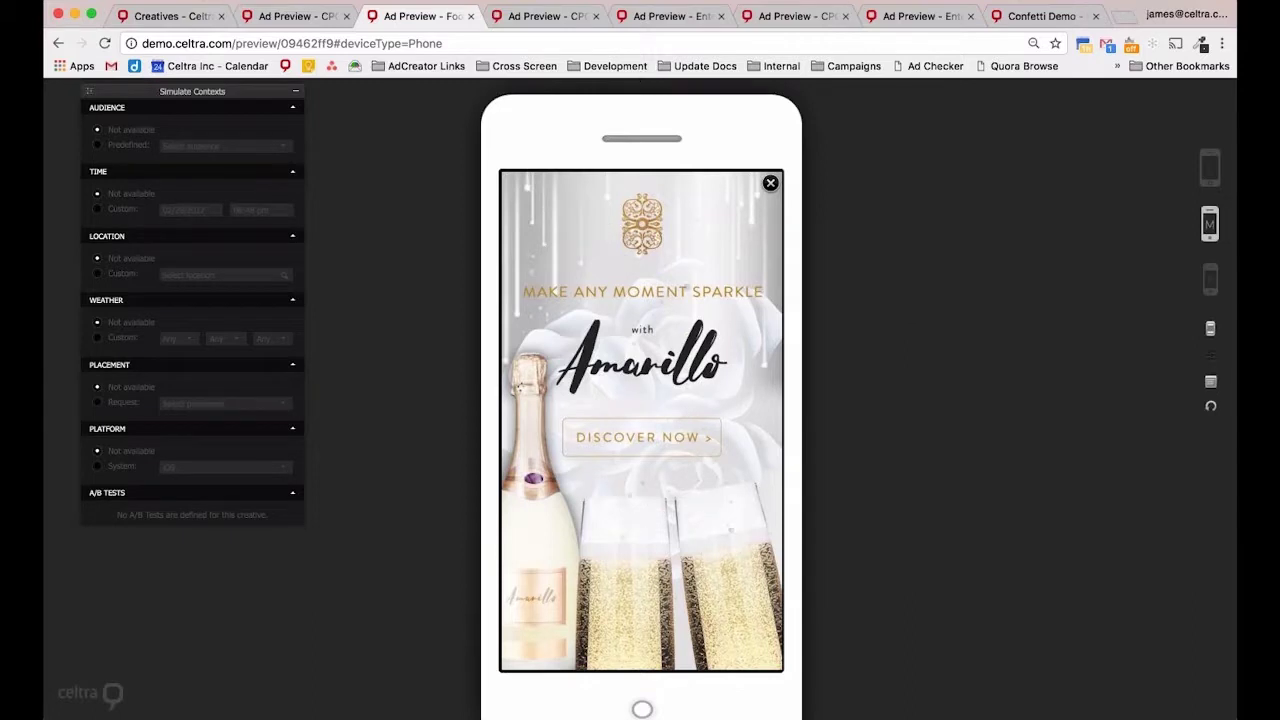
click(525, 17)
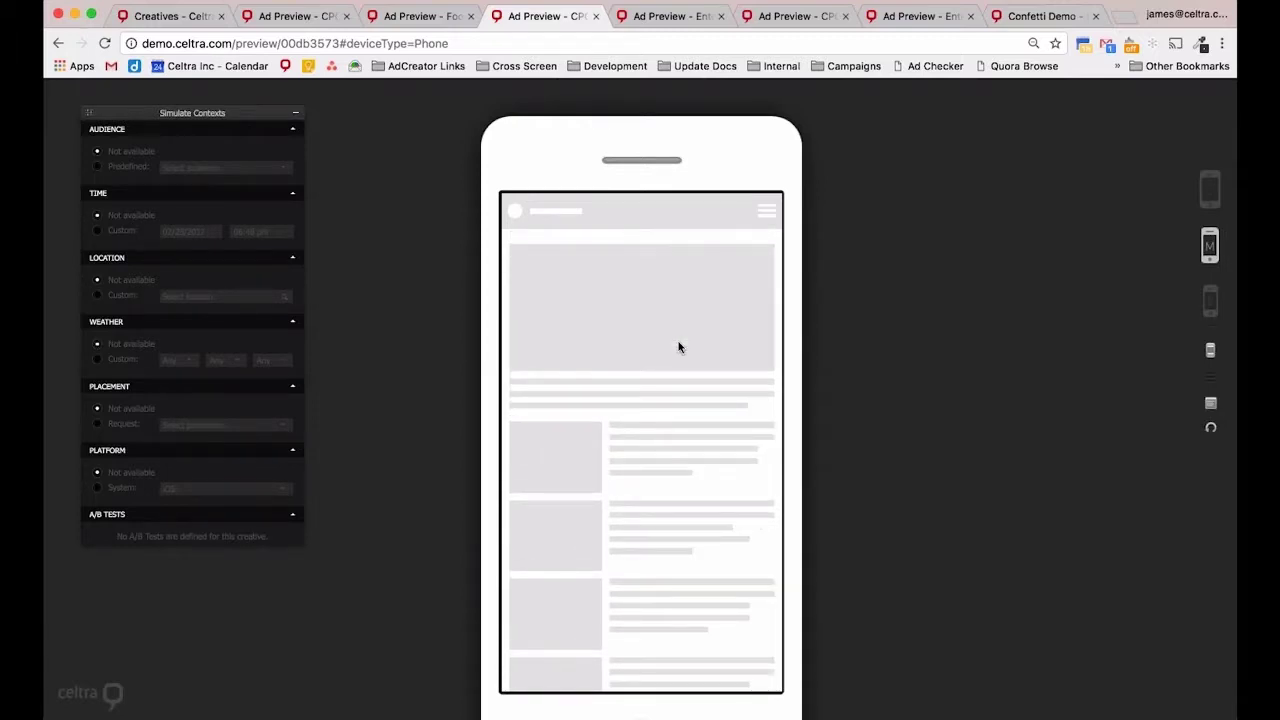
key(super+r)
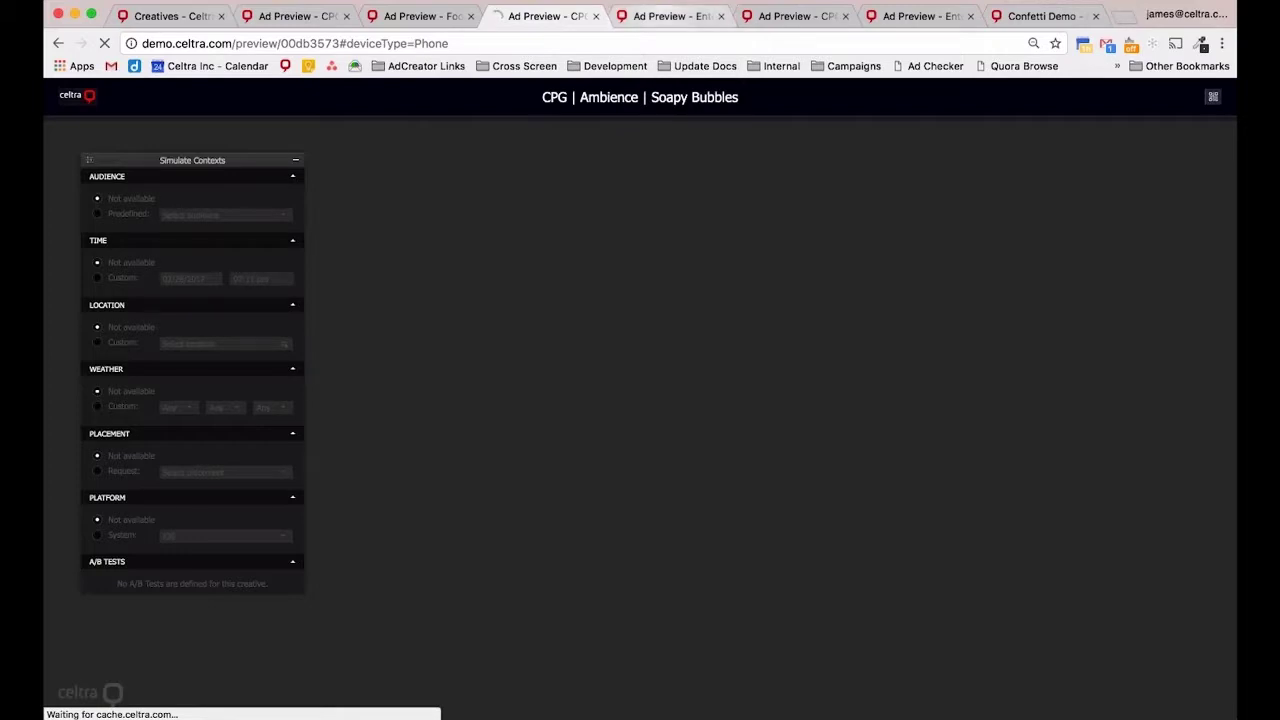
Examine the ambience effect in The Galaxy movie ad preview.
click(665, 16)
scroll(920, 247, down, 1)
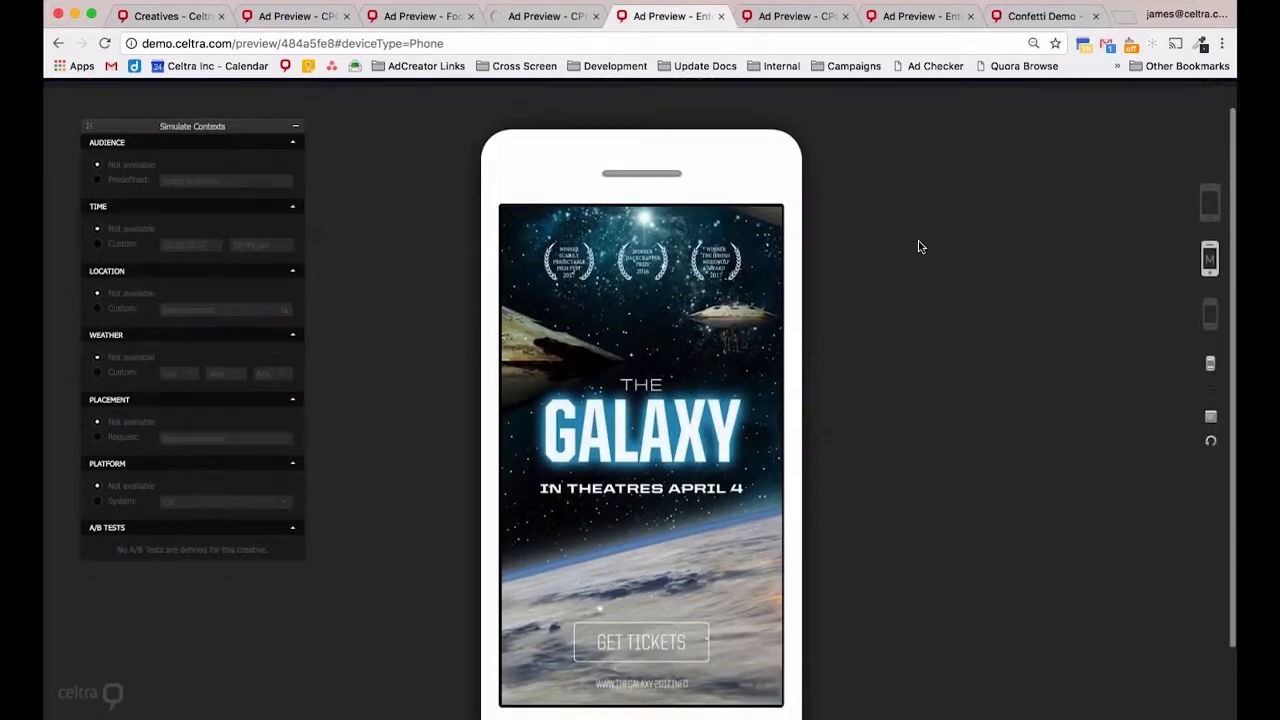
scroll(920, 247, down, 1)
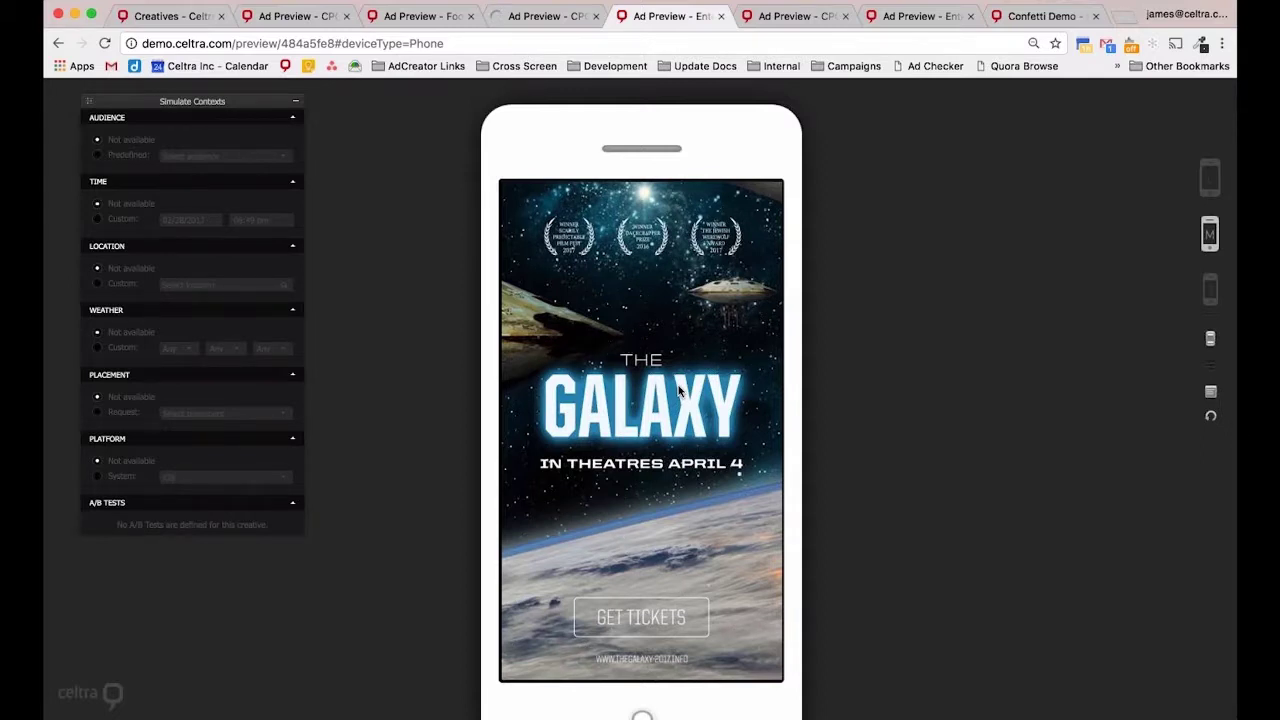
Examine the smoke effect in the baun coffee ad preview and the campfire effect in The Wild ad preview.
click(759, 20)
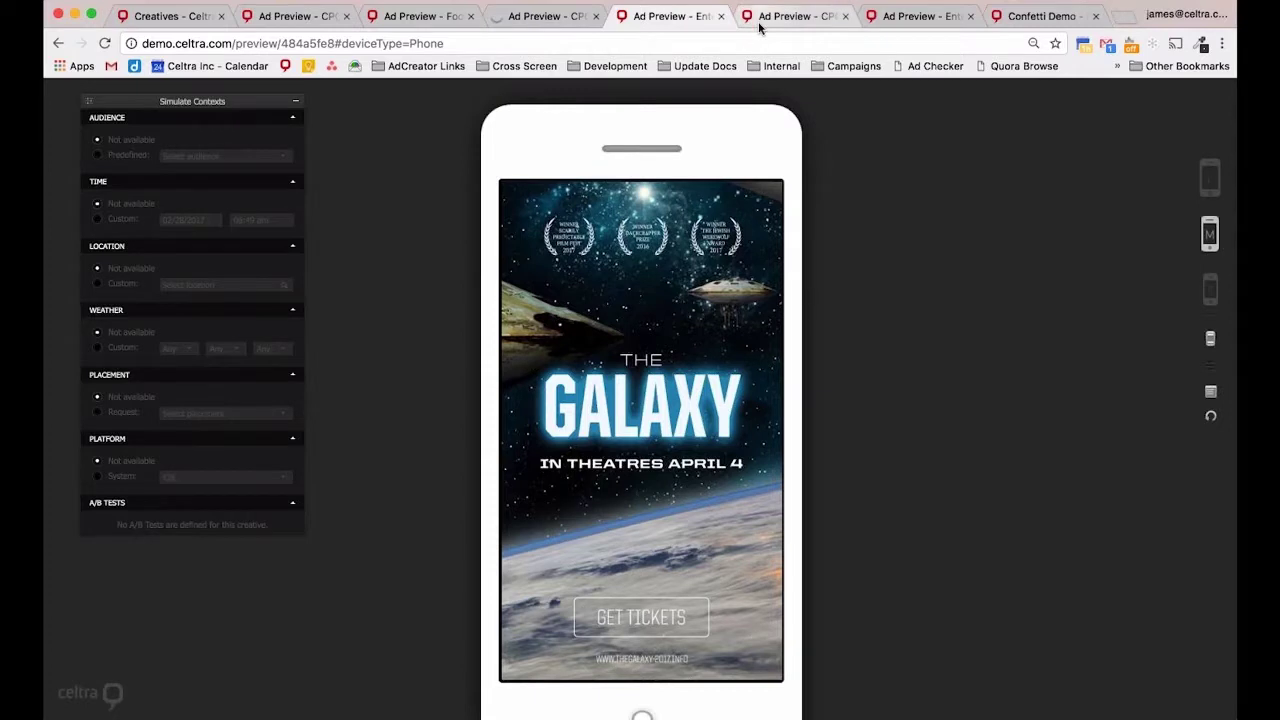
scroll(864, 329, down, 1)
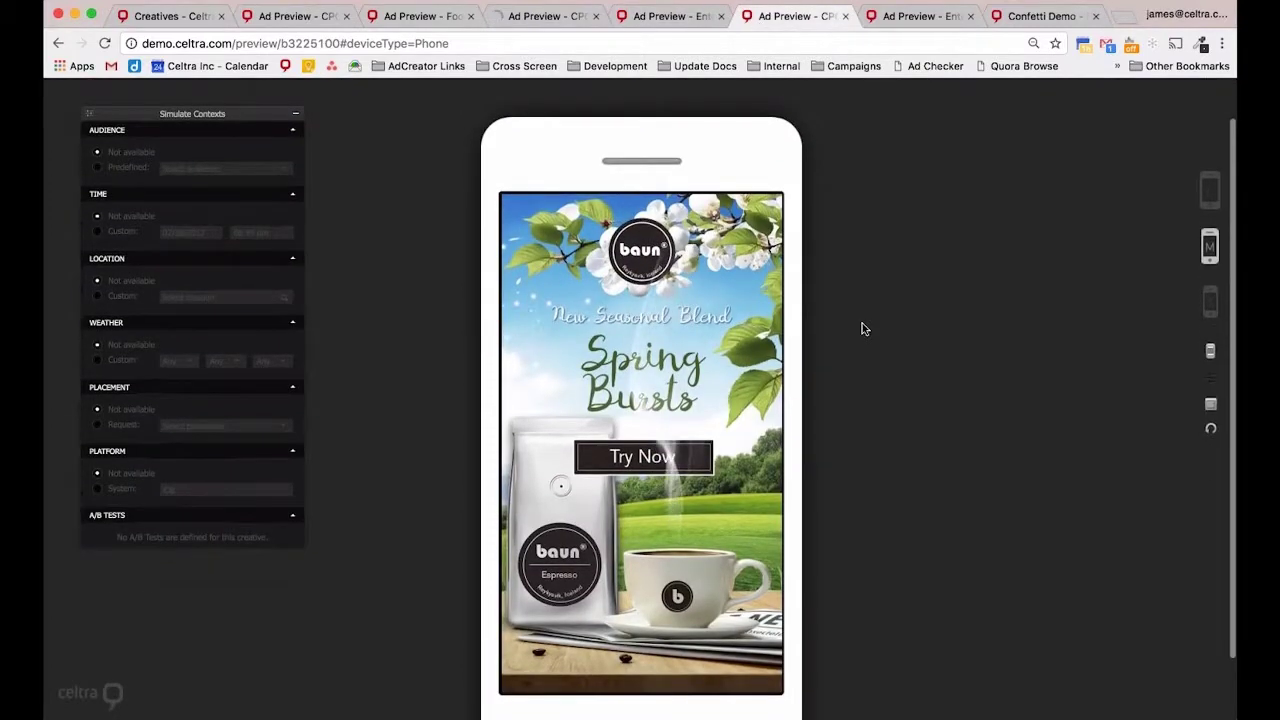
scroll(864, 329, down, 1)
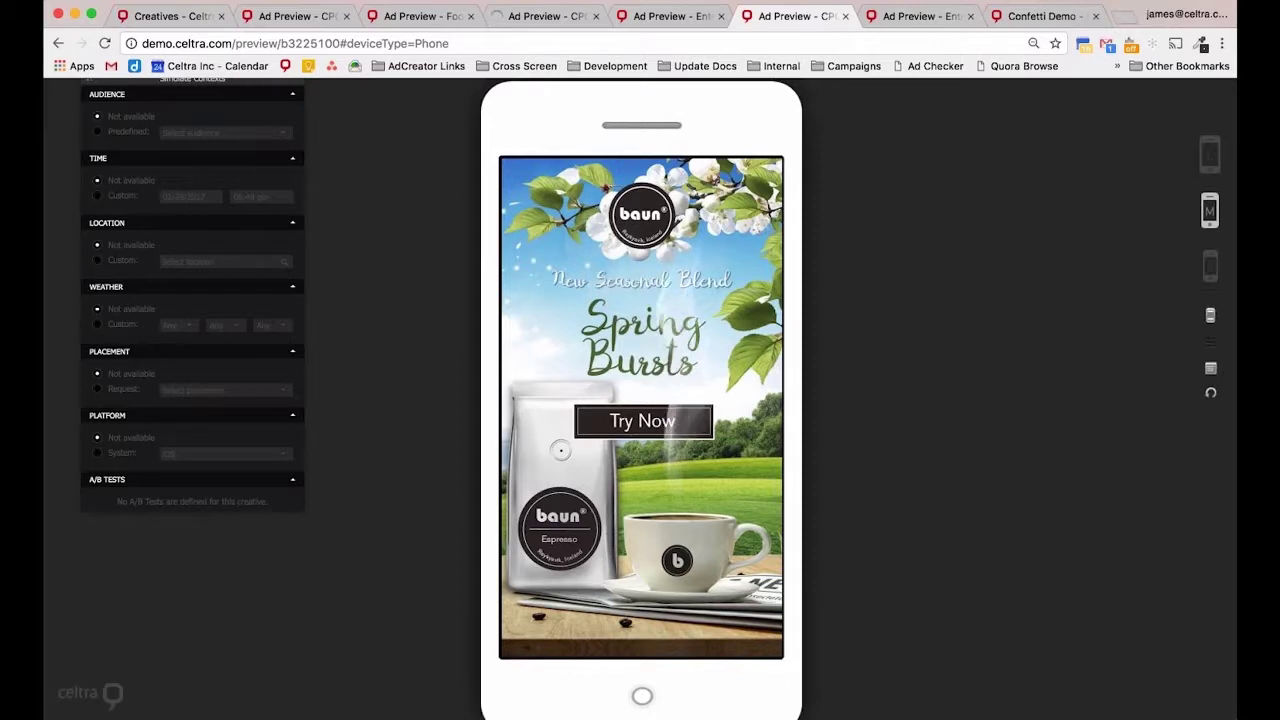
click(896, 20)
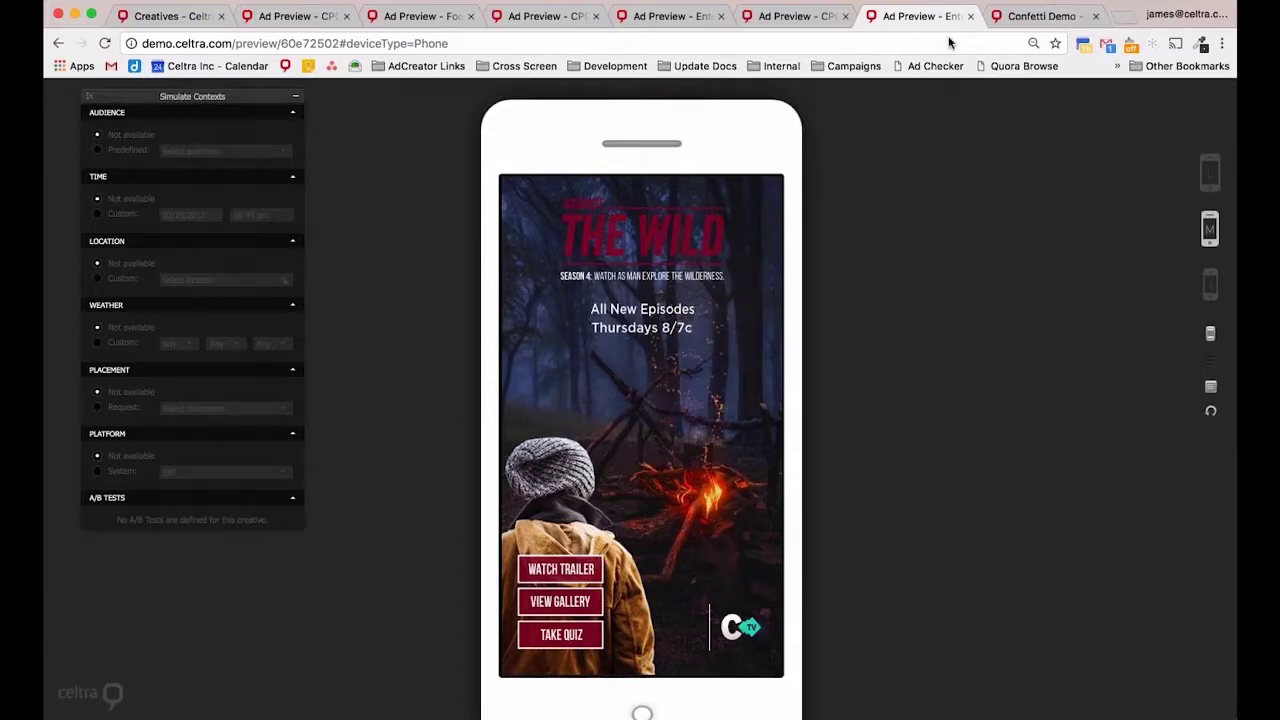
Show the Confetti Demo creative in the builder, preview its Big Sale confetti animation, and close the preview.
click(1035, 16)
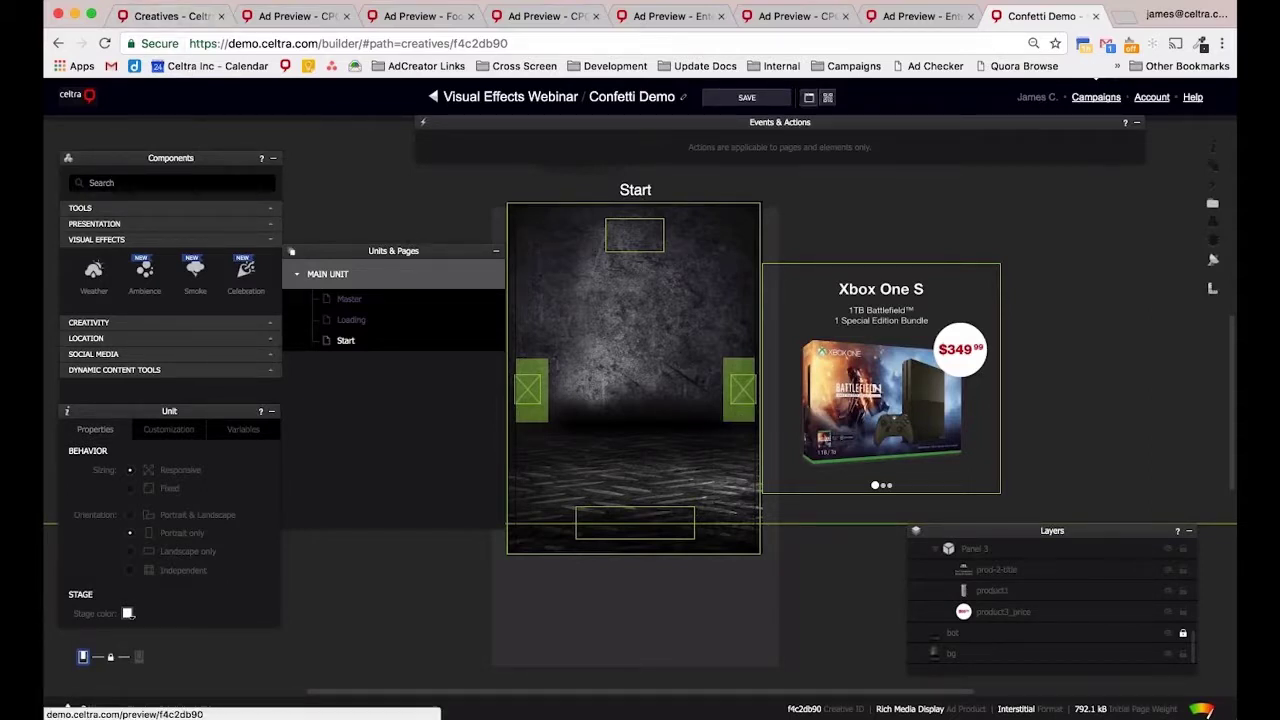
click(809, 101)
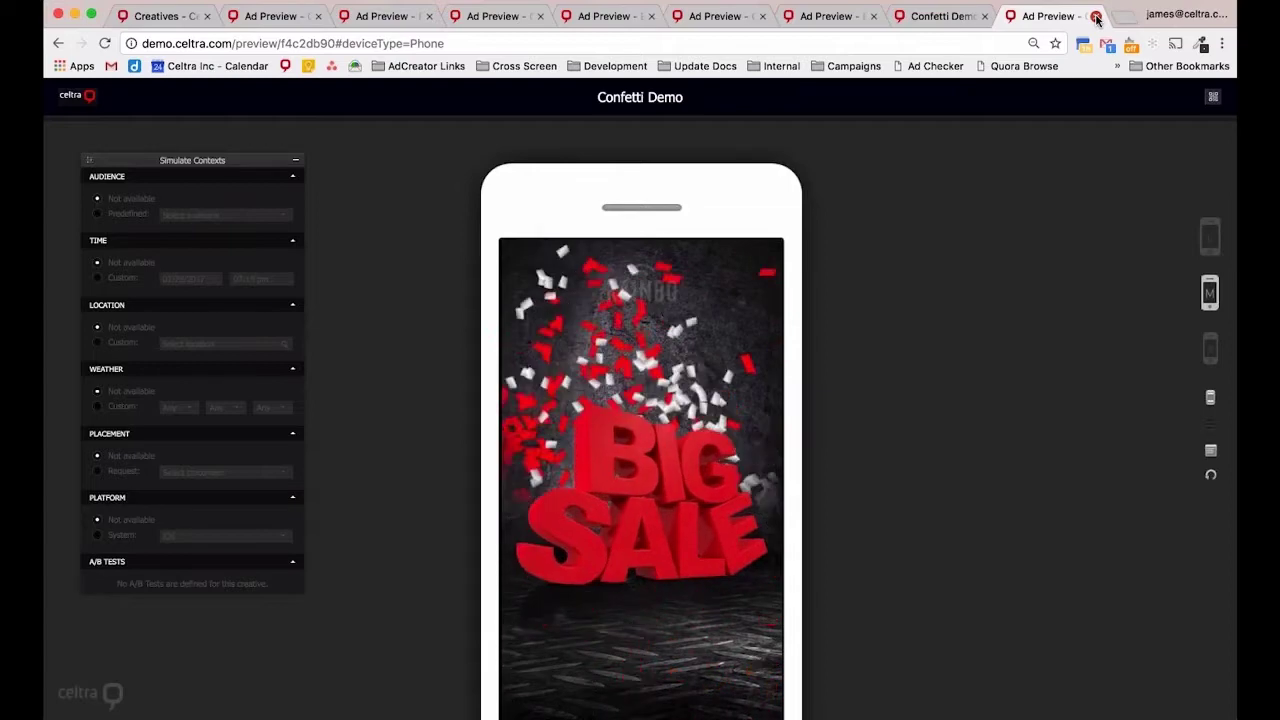
click(1096, 17)
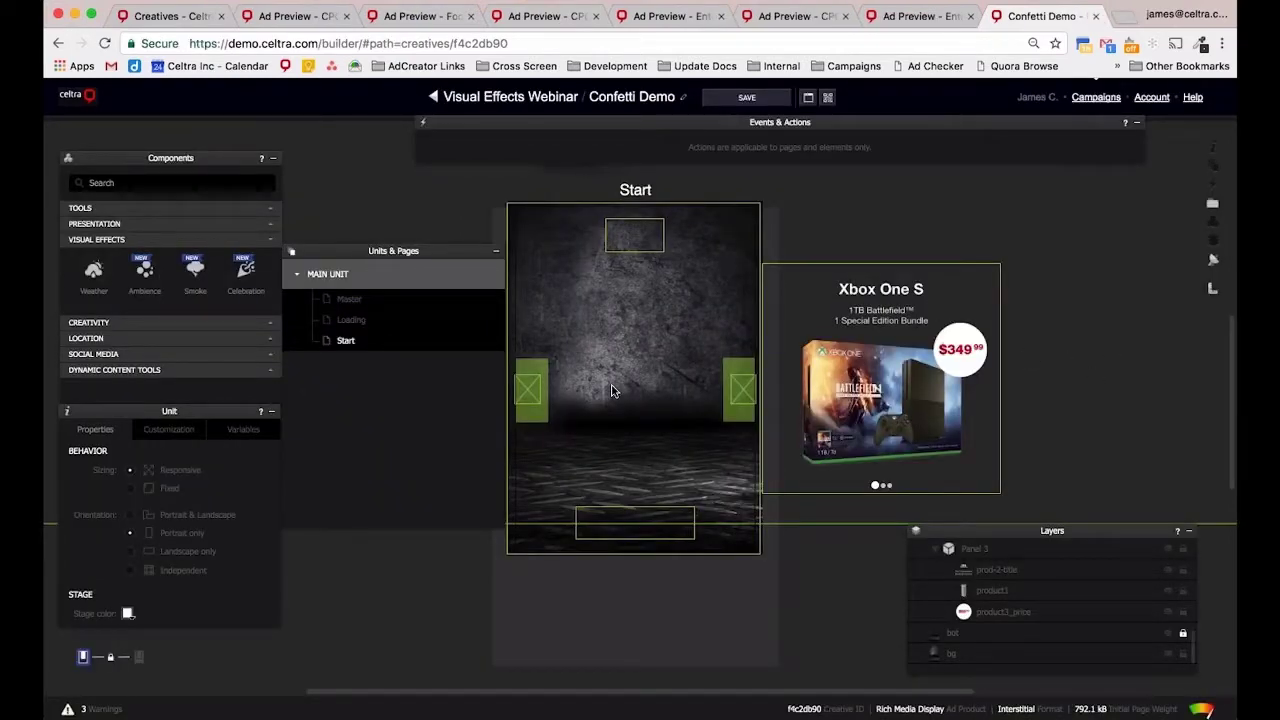
Rearrange the Units & Pages and Layers panels, enlarge Layers, and examine the creative's layers and off-stage Big Sale sign.
drag(394, 254, 361, 215)
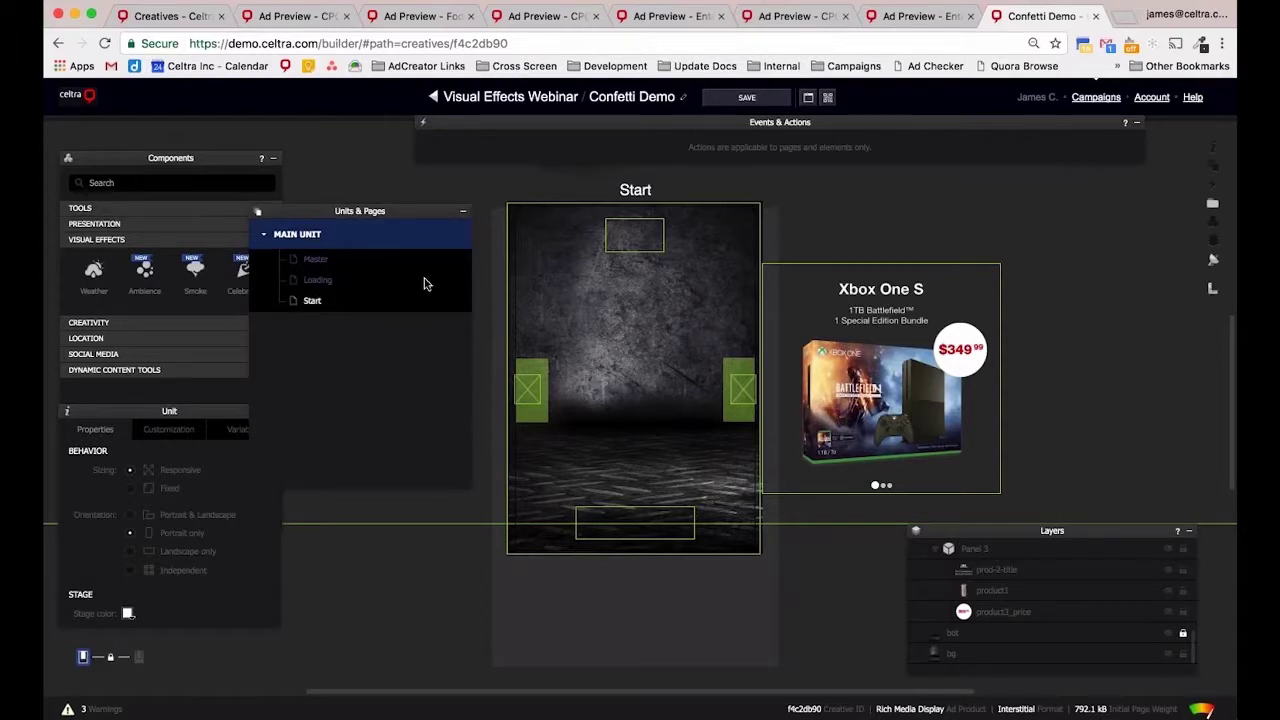
drag(398, 214, 433, 211)
drag(1000, 531, 879, 230)
drag(1062, 364, 1064, 592)
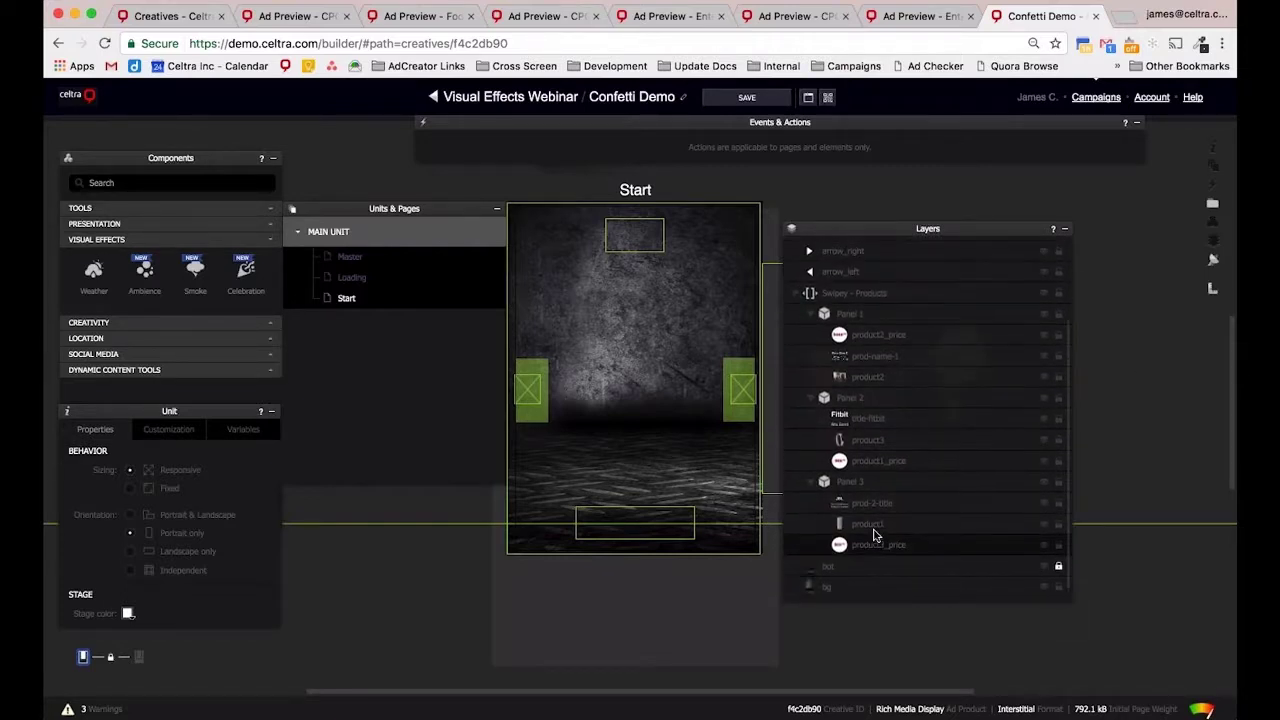
scroll(837, 523, up, 3)
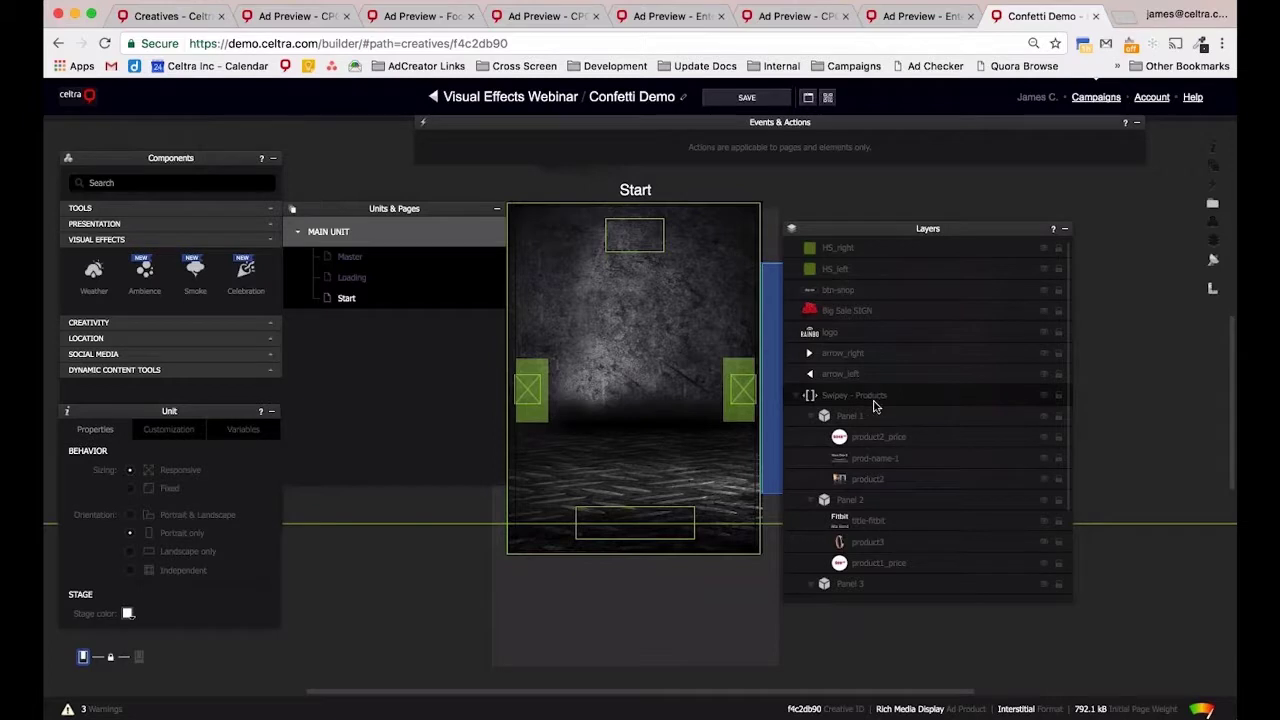
scroll(590, 300, up, 4)
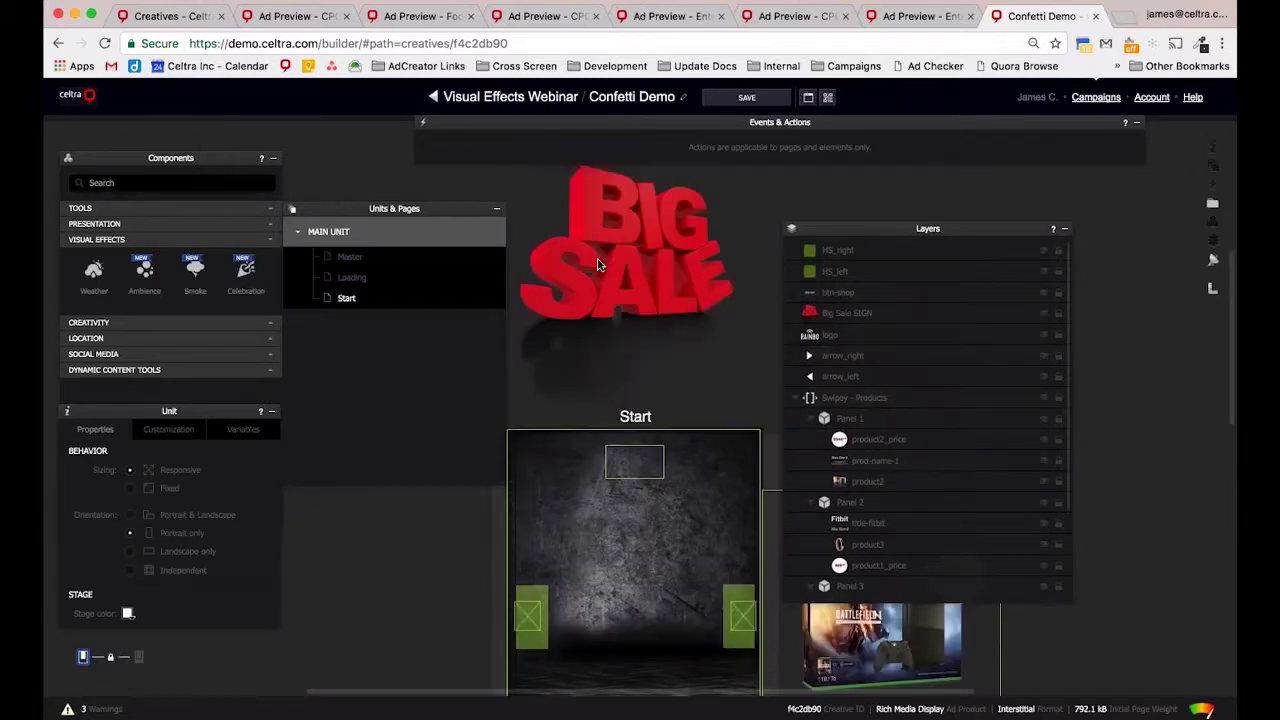
scroll(631, 265, down, 4)
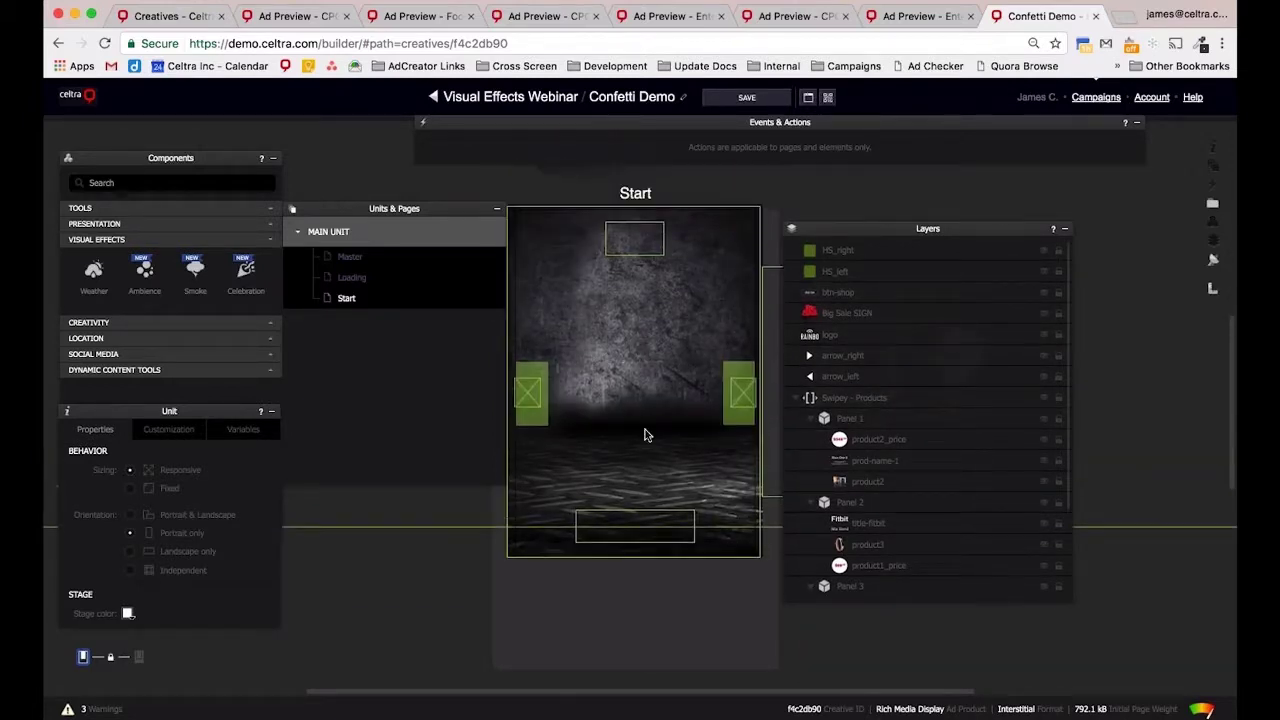
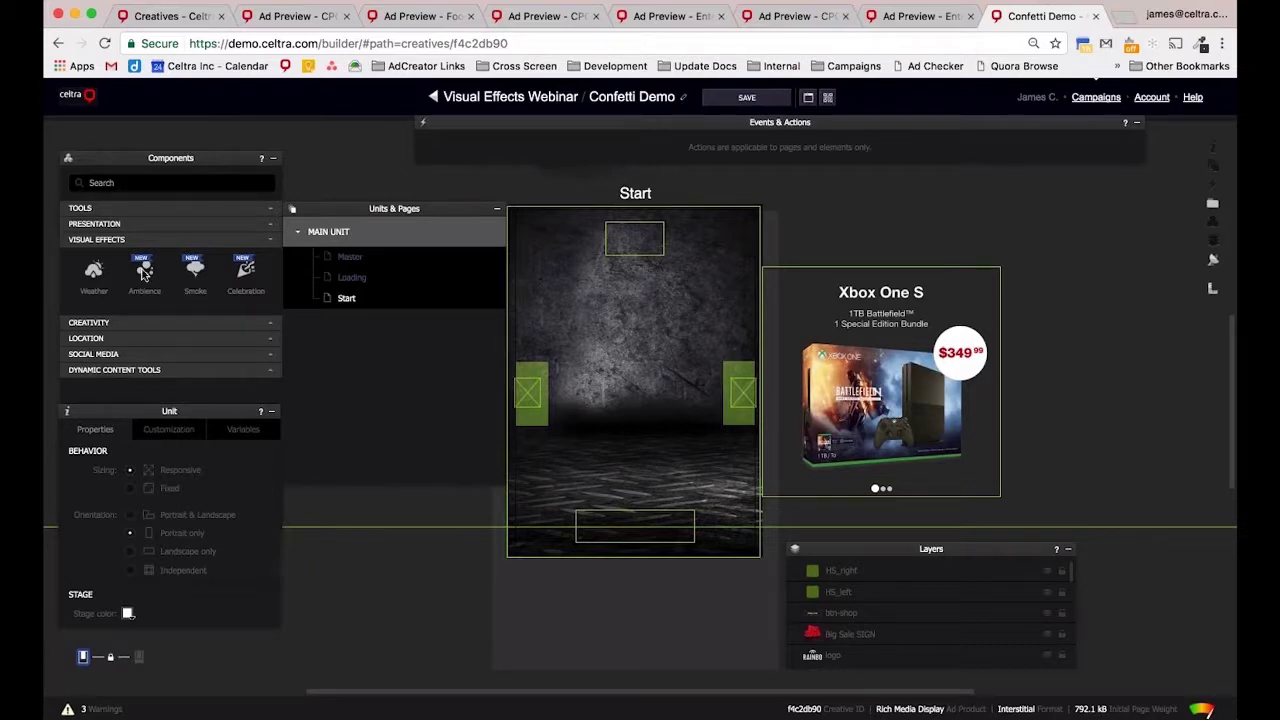
Add an Ambience visual effect to the Start page, positioned at about 3.12% from the left and 12.17% from the top.
drag(144, 273, 281, 437)
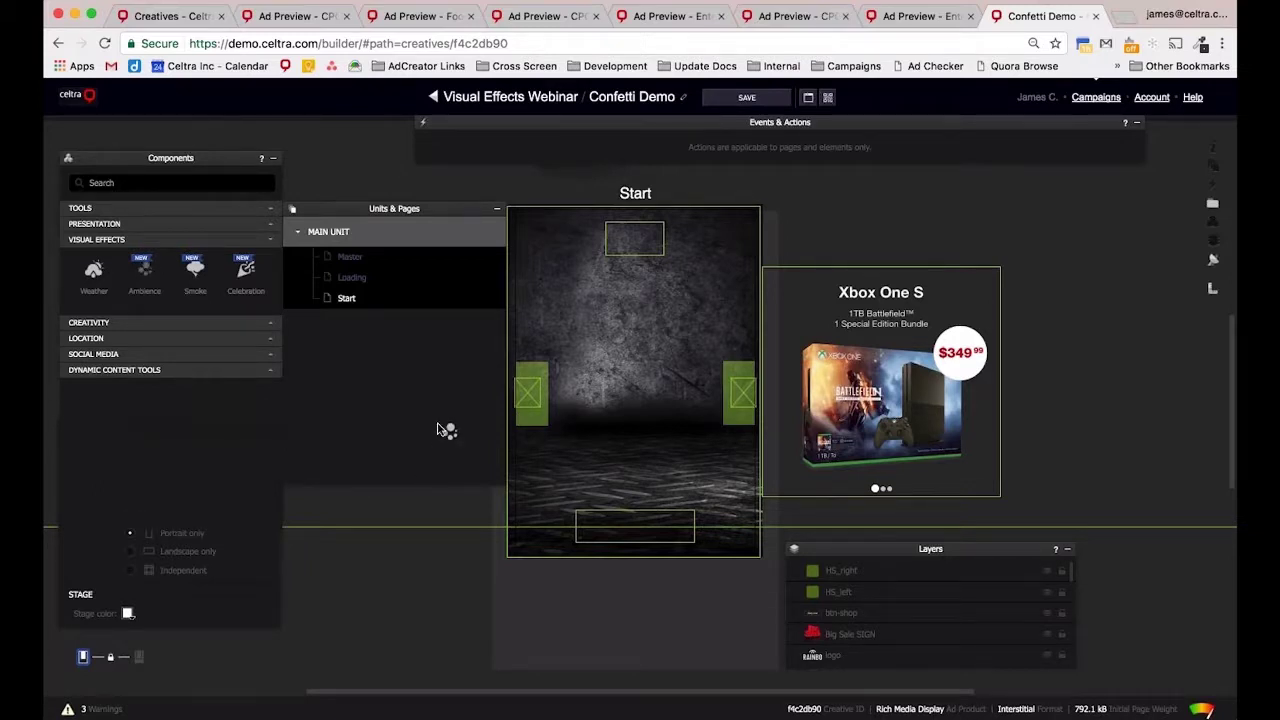
drag(520, 313, 600, 335)
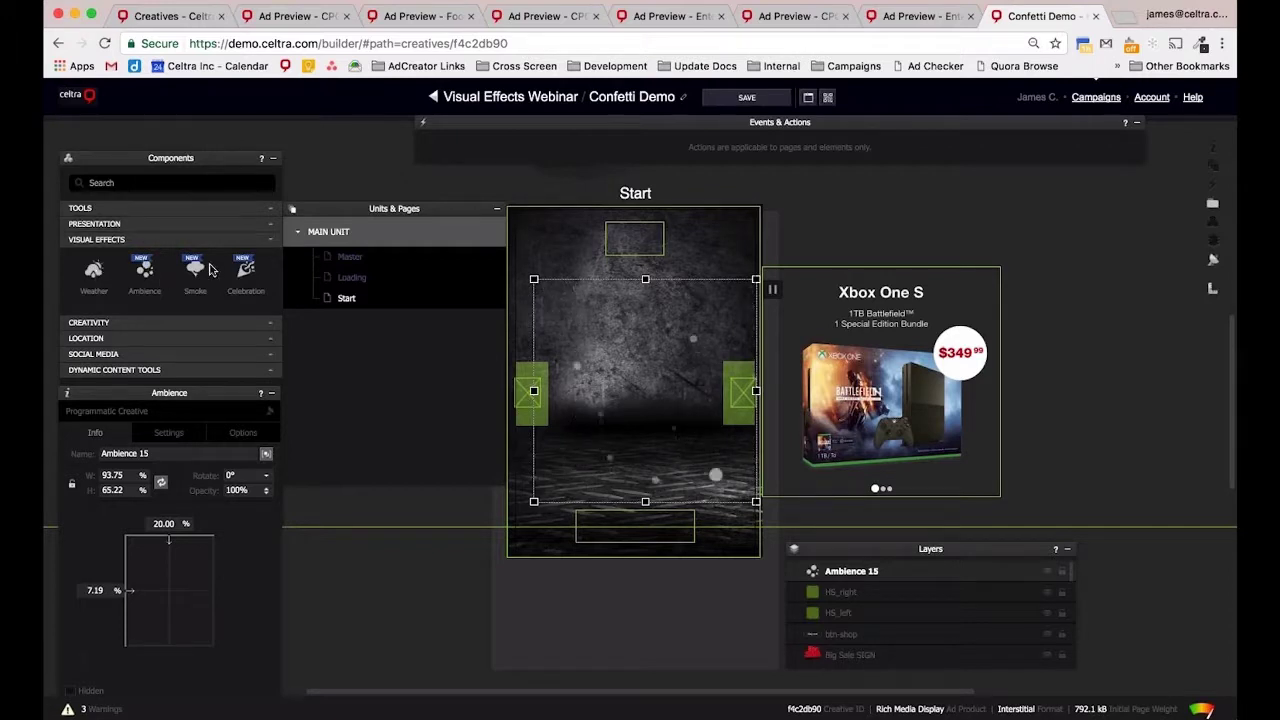
drag(635, 405, 625, 378)
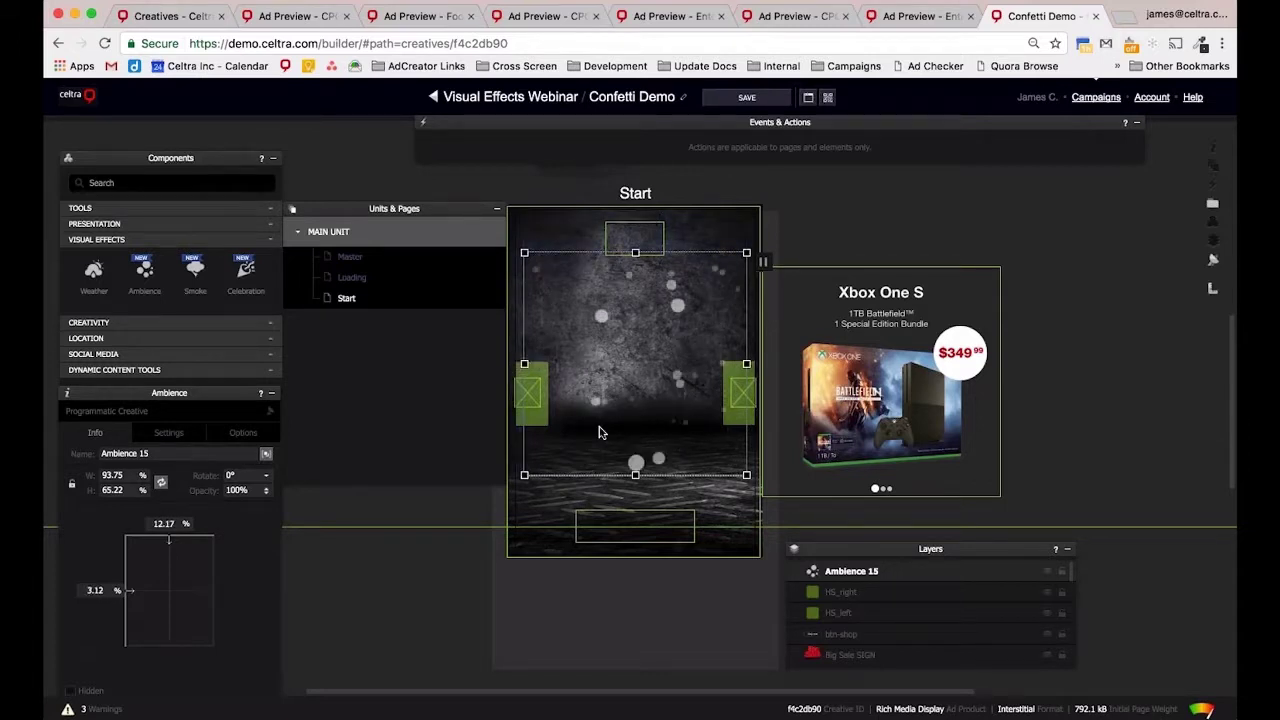
Show the Ambience effect's options and apply its Soapy, Calm, Space and Energetic presets one after another.
click(263, 436)
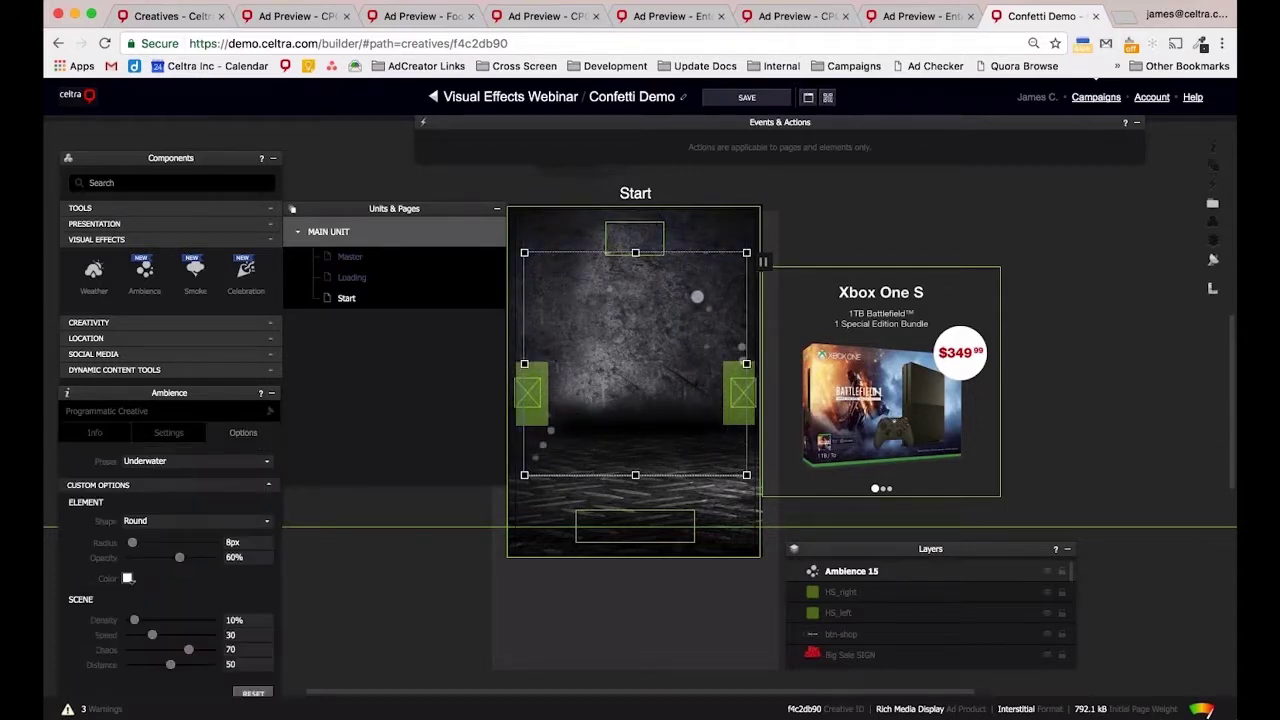
drag(220, 396, 221, 364)
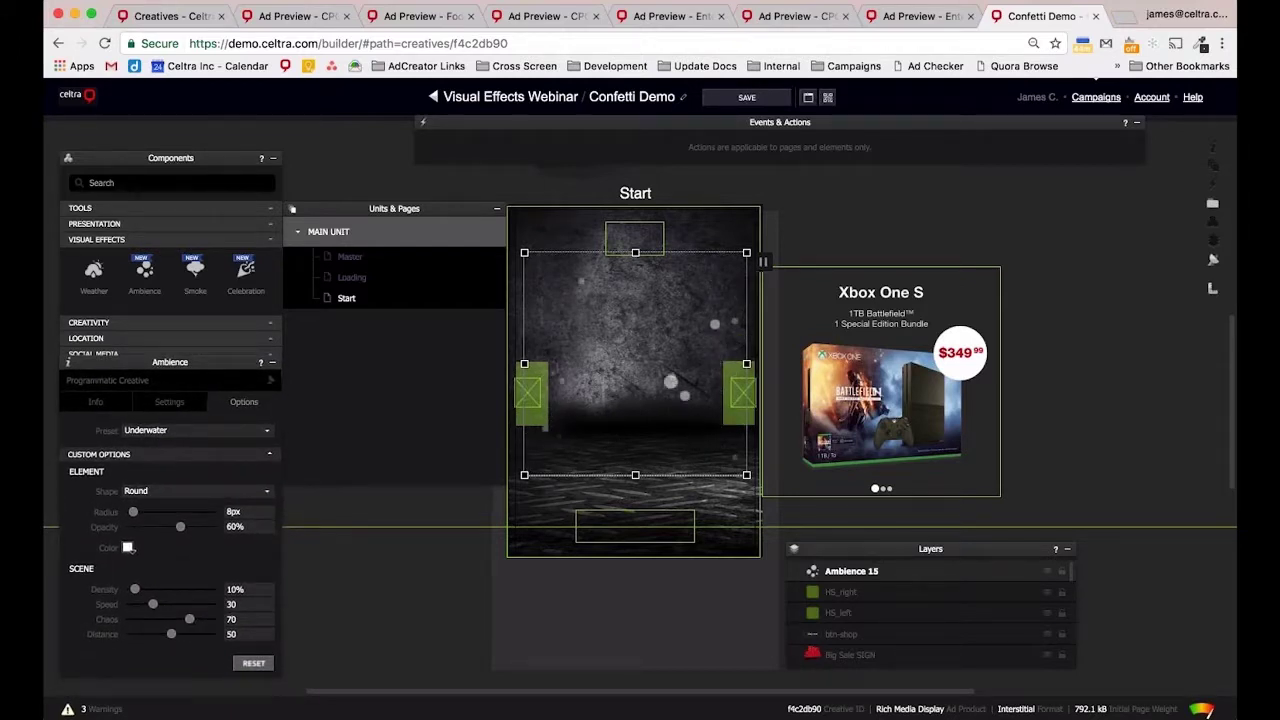
click(180, 431)
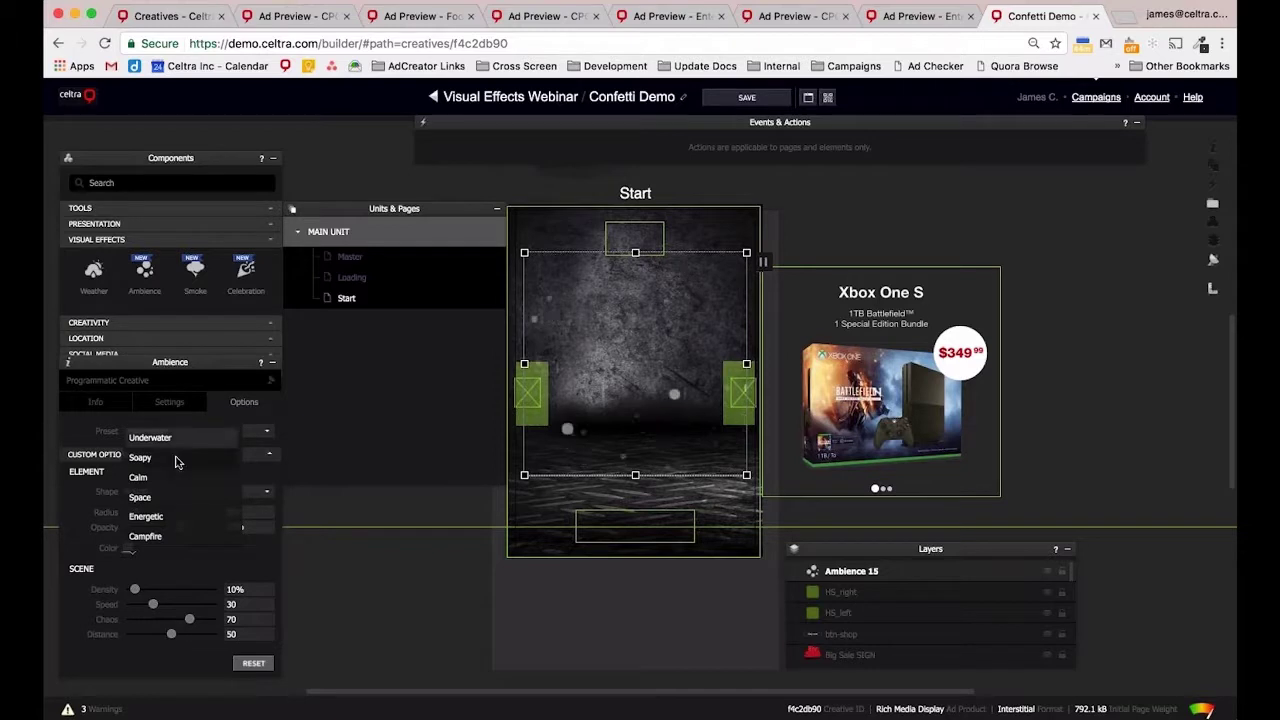
click(190, 455)
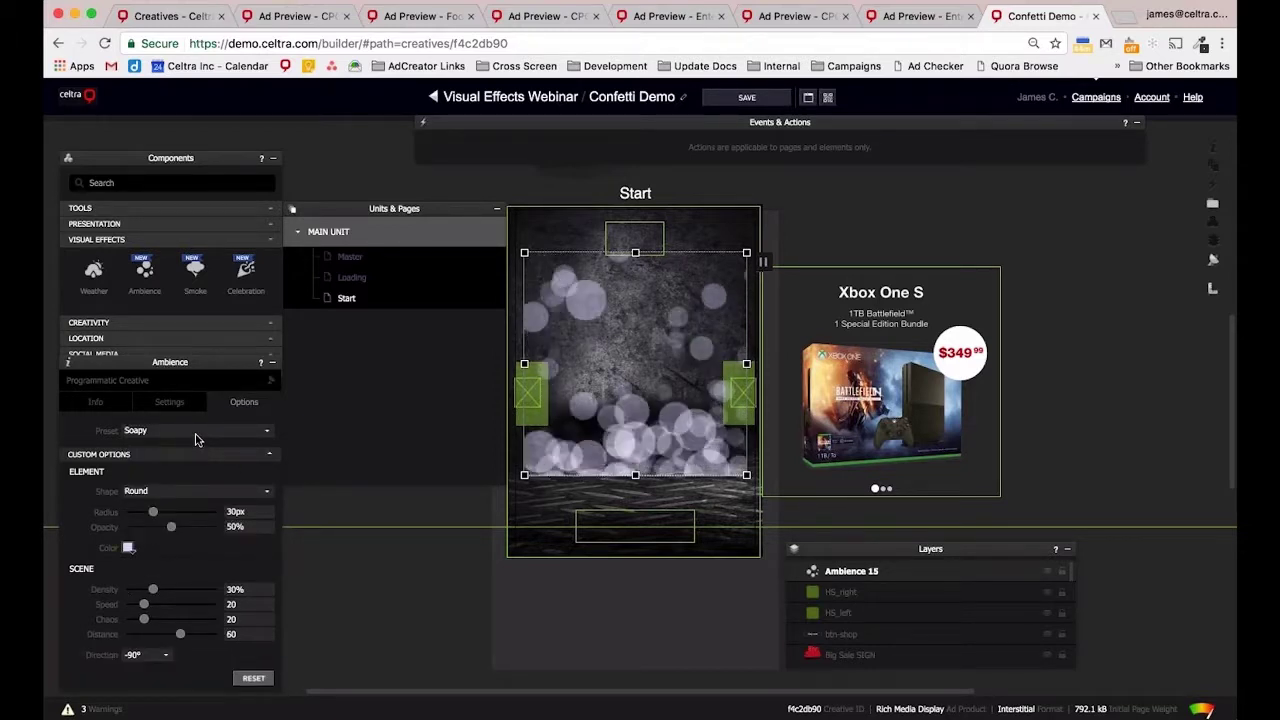
click(194, 434)
click(172, 474)
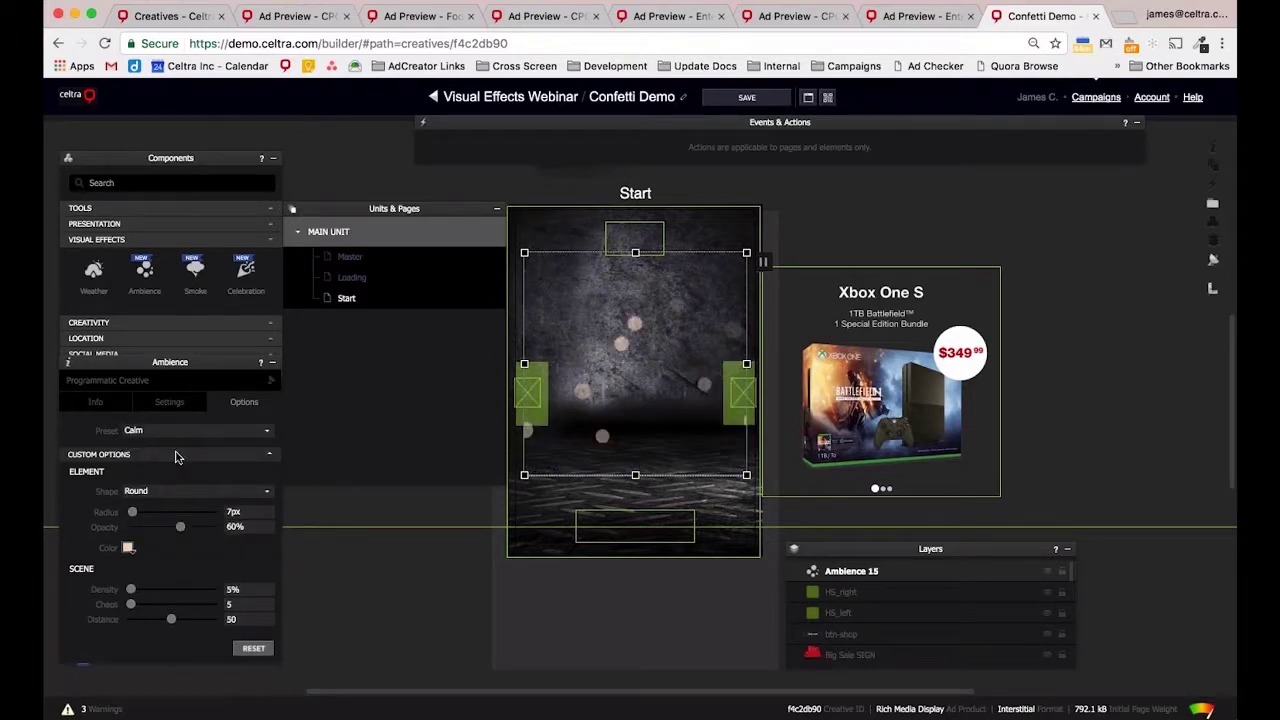
click(185, 437)
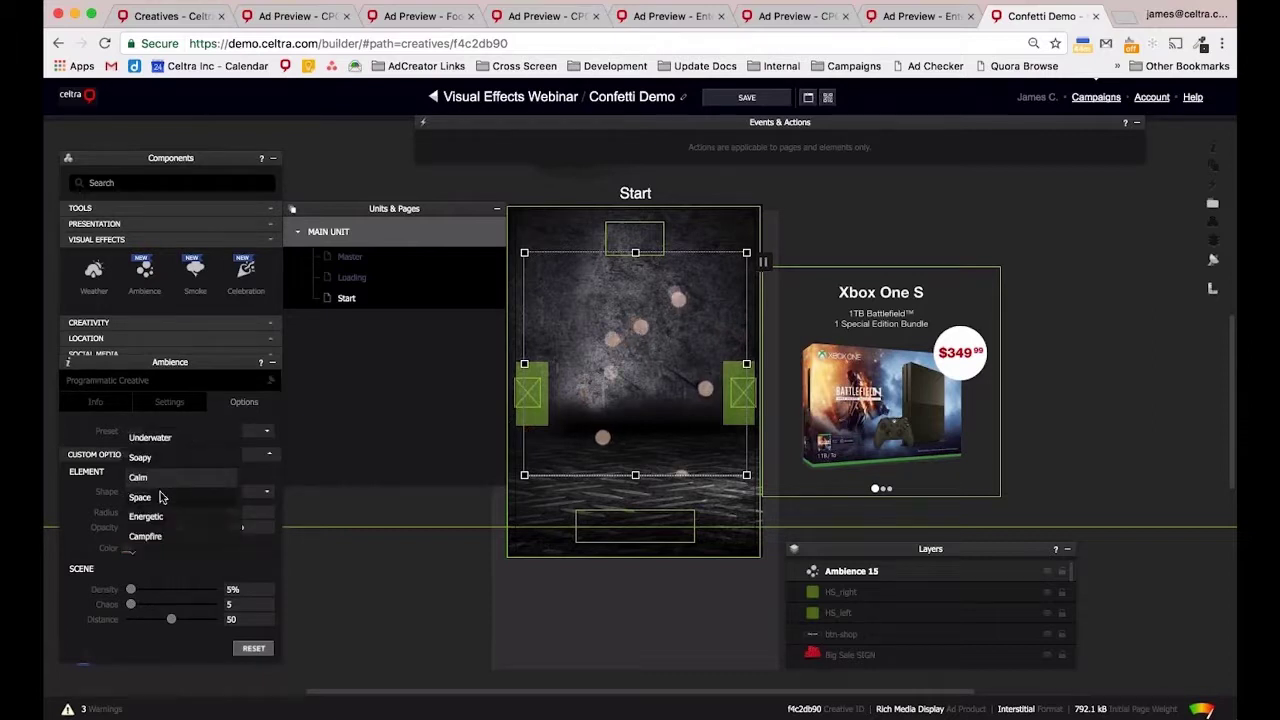
click(172, 491)
click(202, 433)
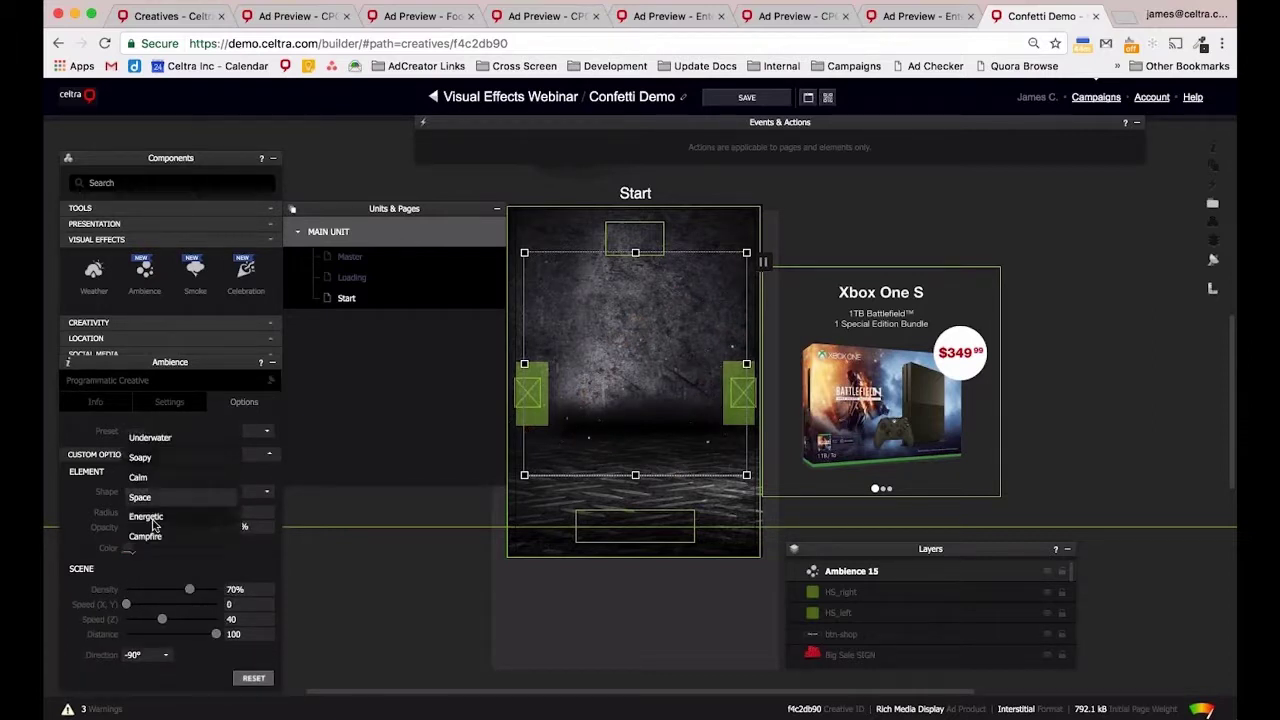
click(172, 510)
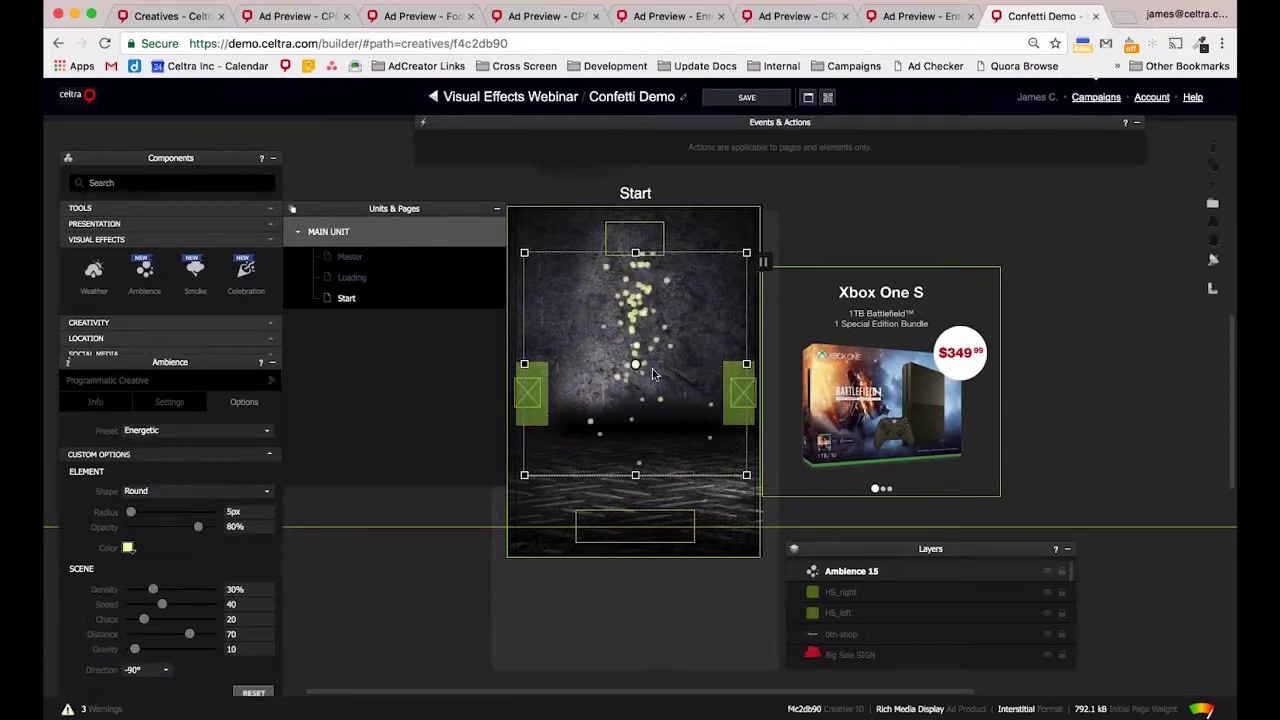
drag(636, 374, 728, 472)
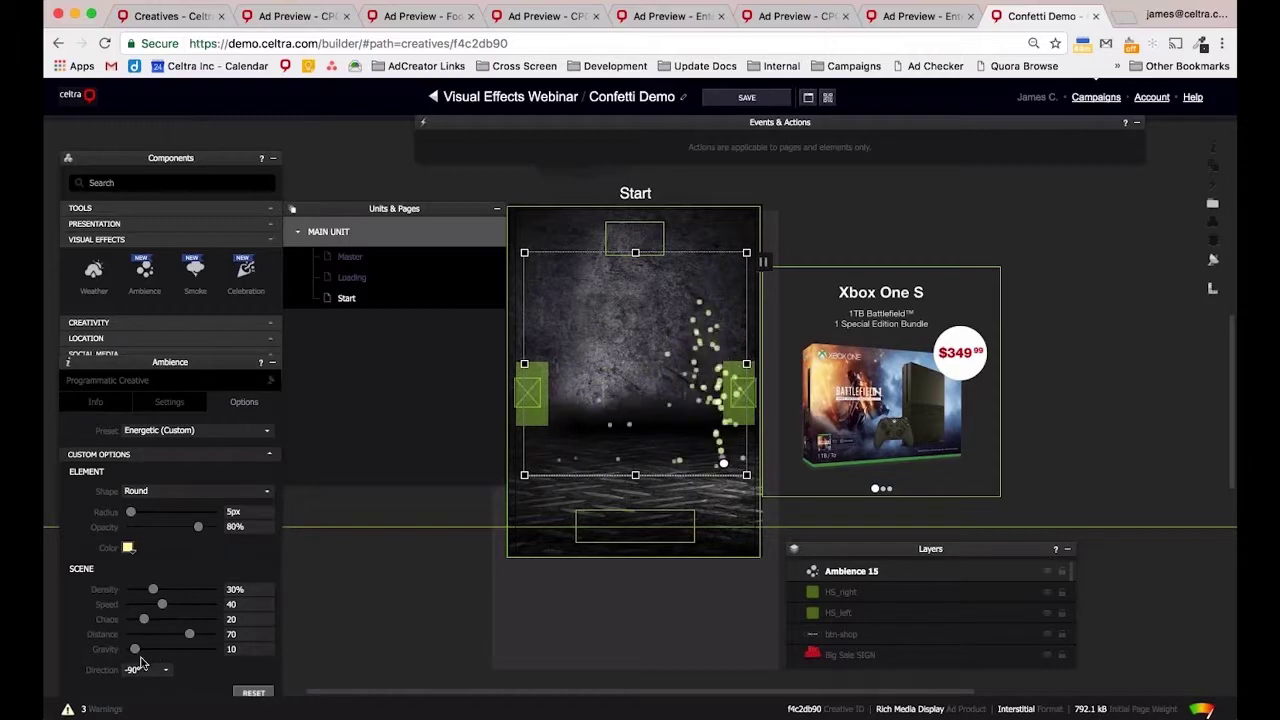
click(185, 495)
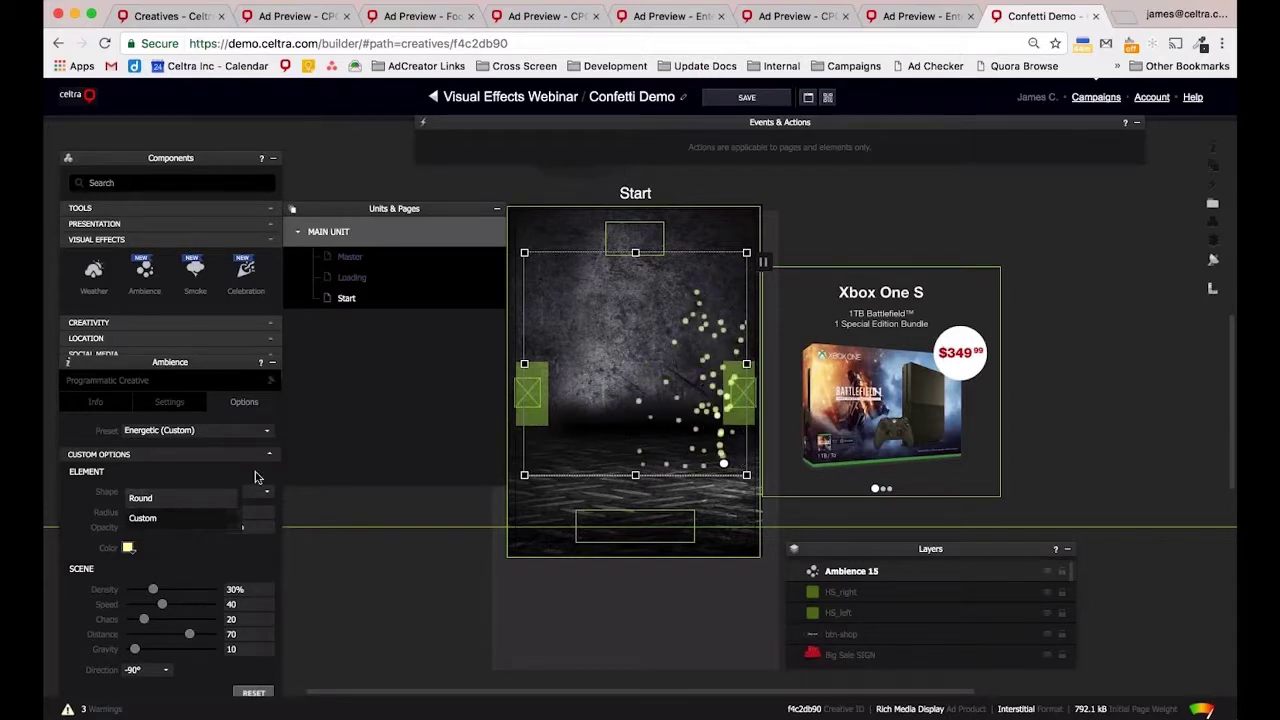
click(166, 520)
click(172, 507)
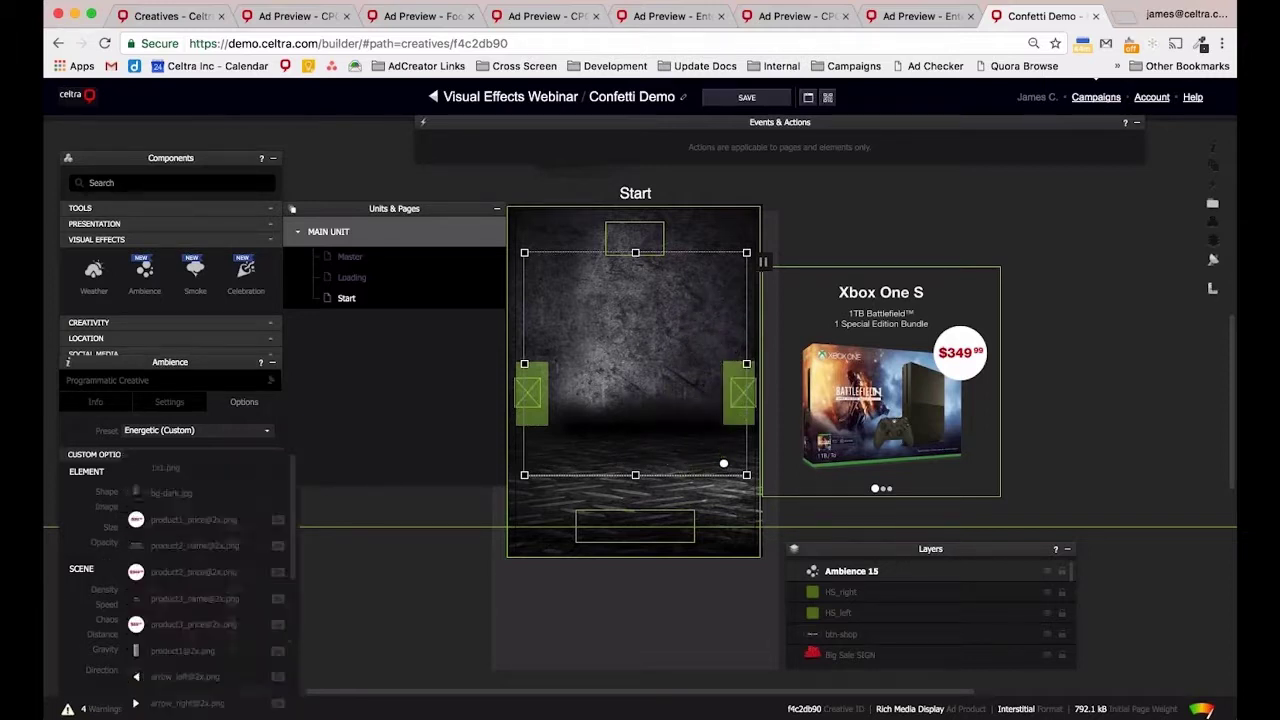
click(195, 520)
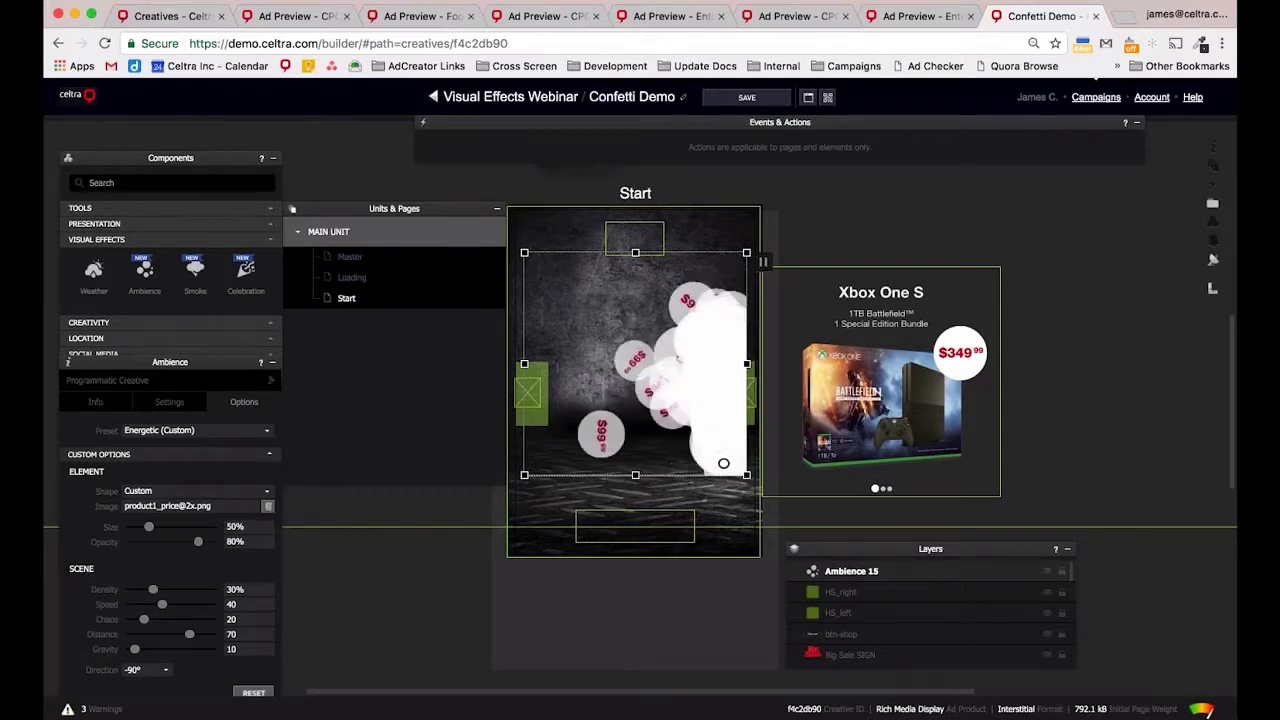
Reset the Ambience effect's custom options and apply the Campfire preset.
click(252, 691)
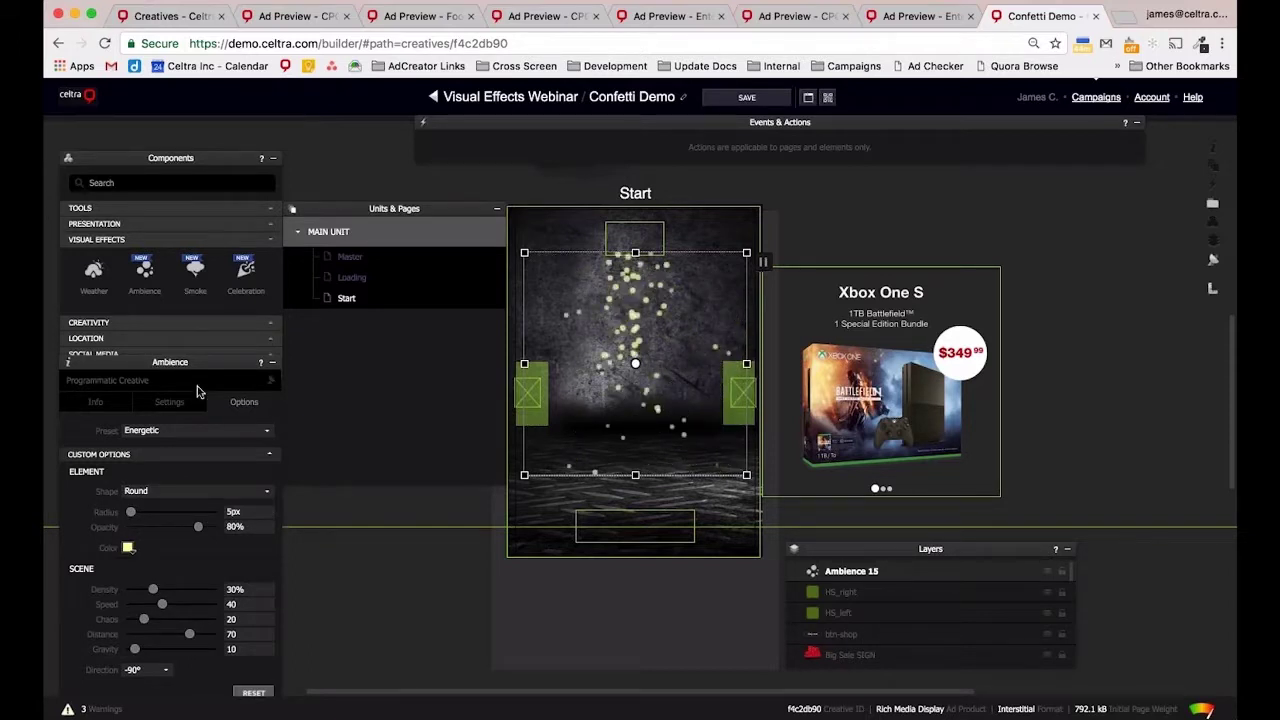
click(190, 431)
click(143, 531)
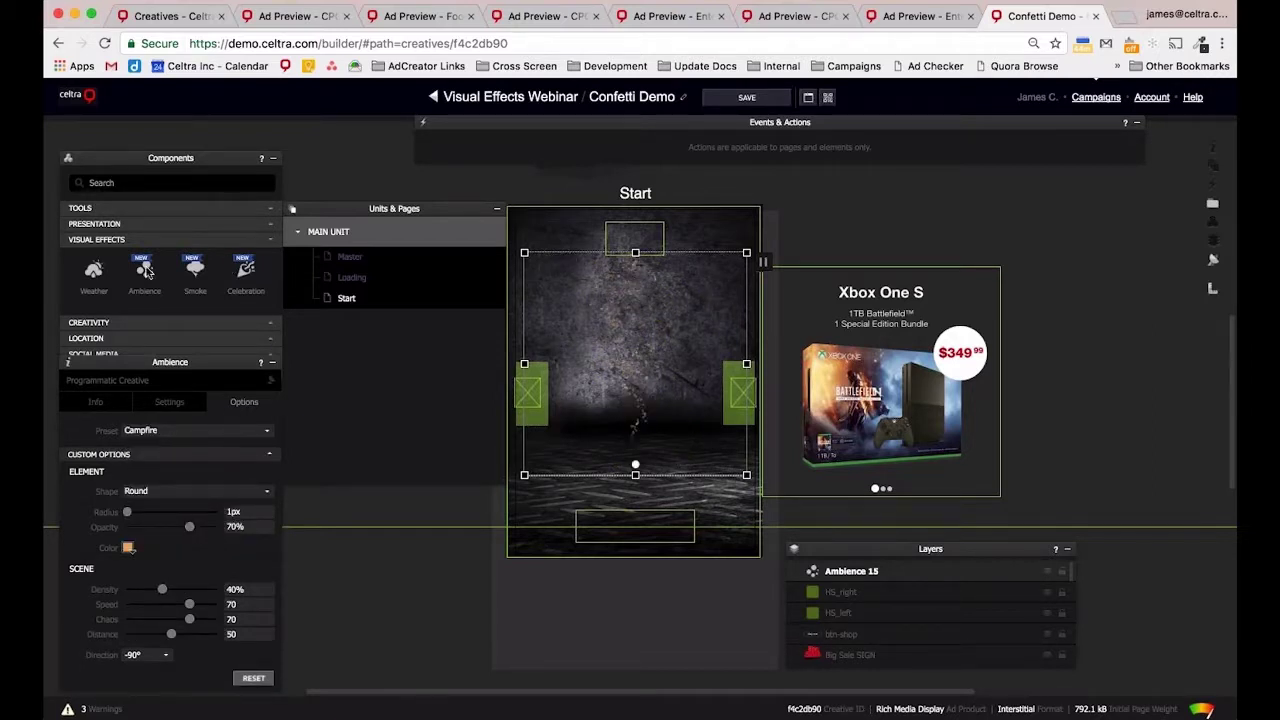
Replace the Ambience effect on the Start page with a Smoke effect at 1.87% from the left and 17.82% from the top.
click(246, 402)
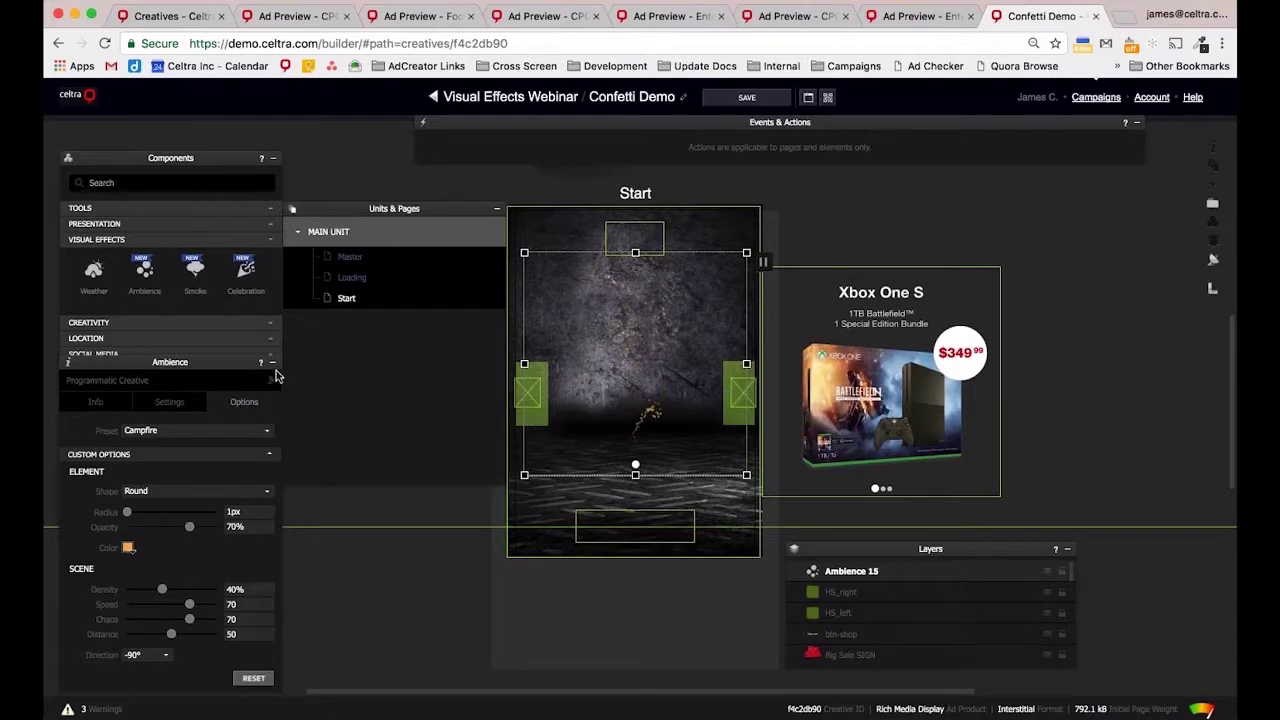
key(Delete)
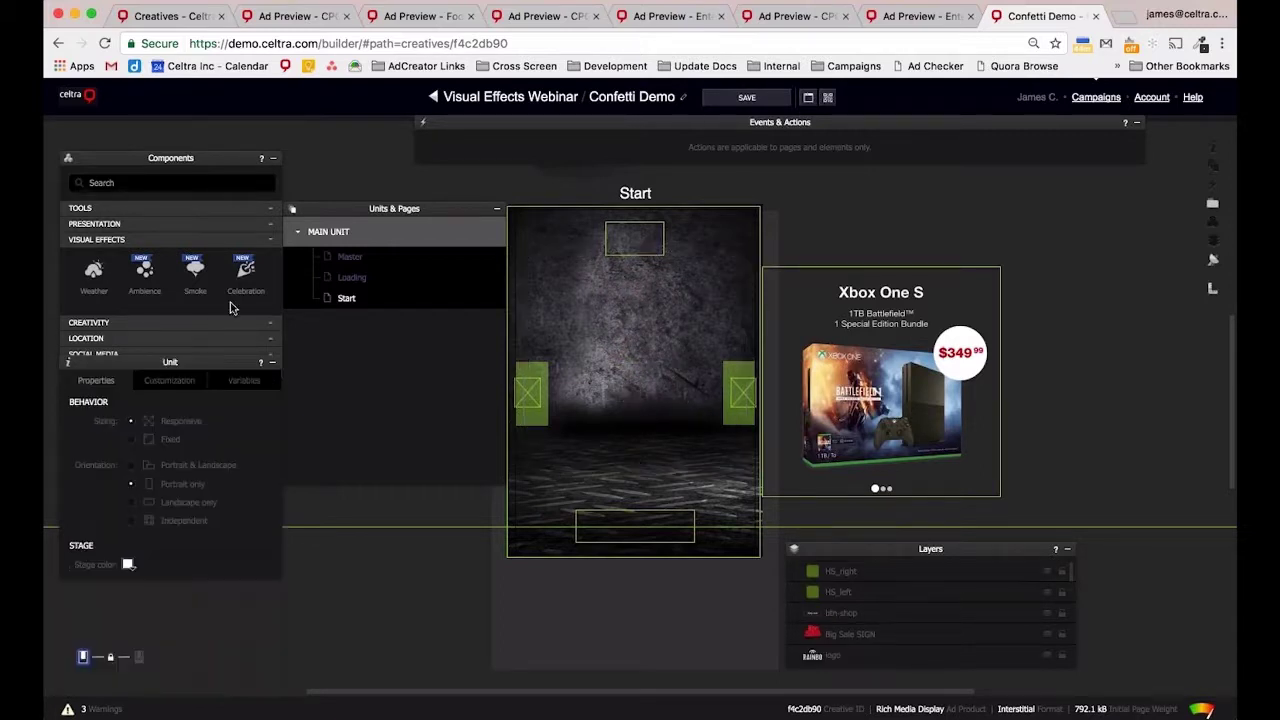
drag(195, 268, 645, 366)
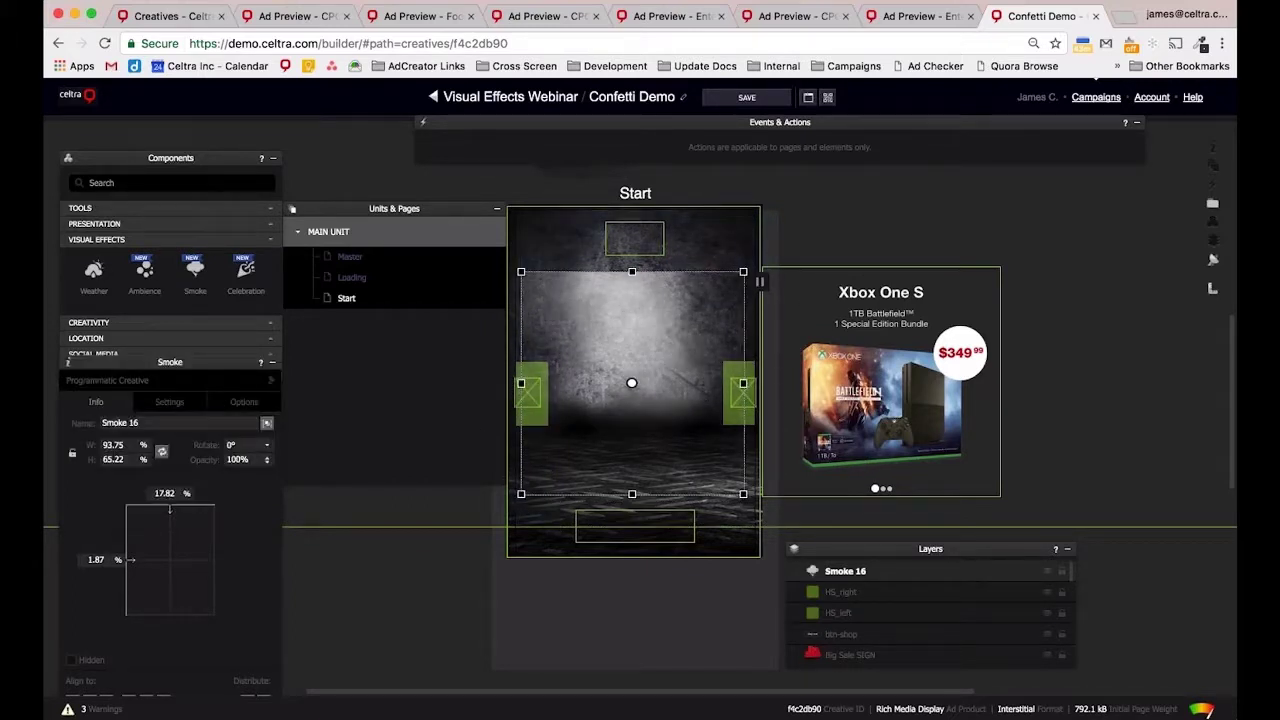
Show the Smoke effect's options and apply the Hot Drink preset followed by the Steam Room preset.
click(232, 403)
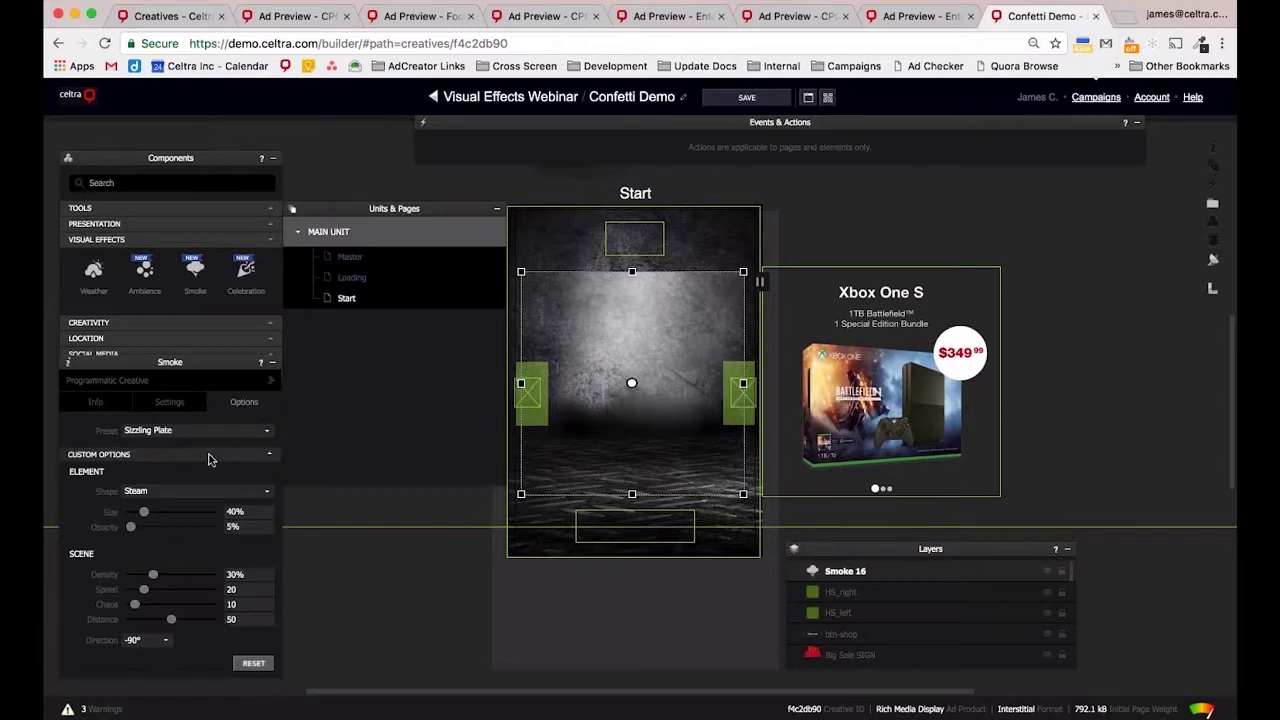
click(200, 432)
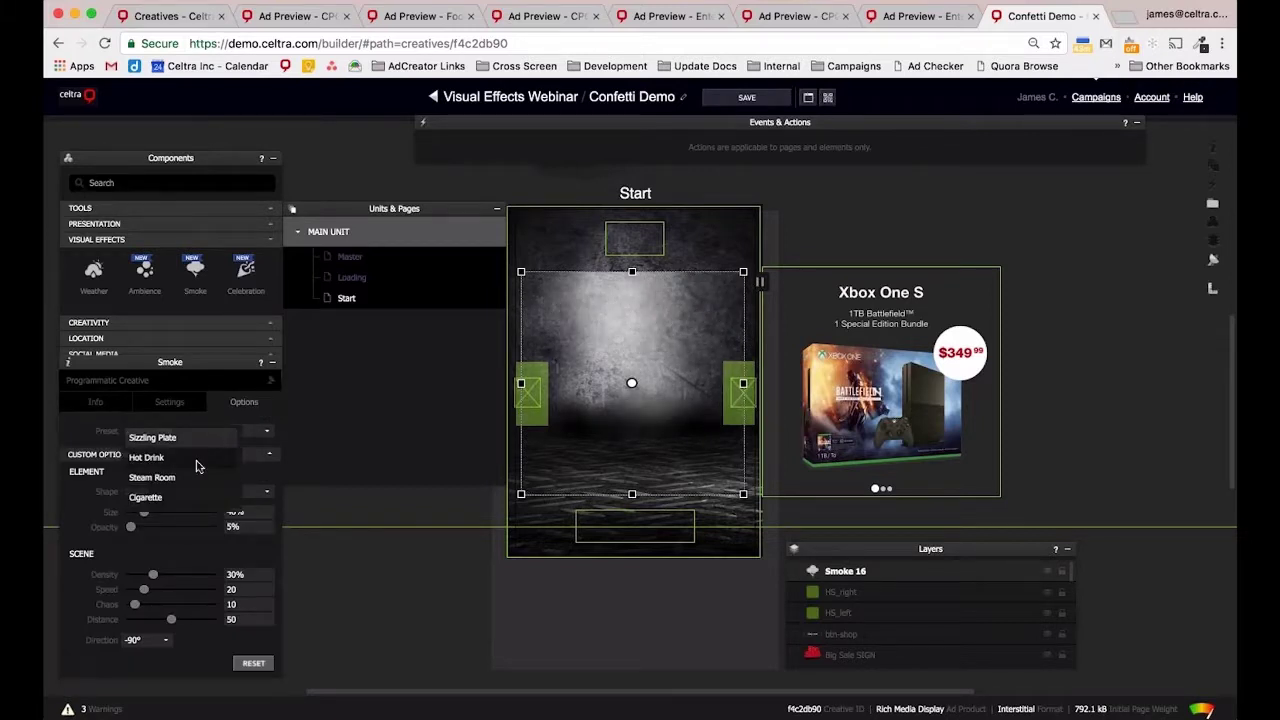
click(160, 457)
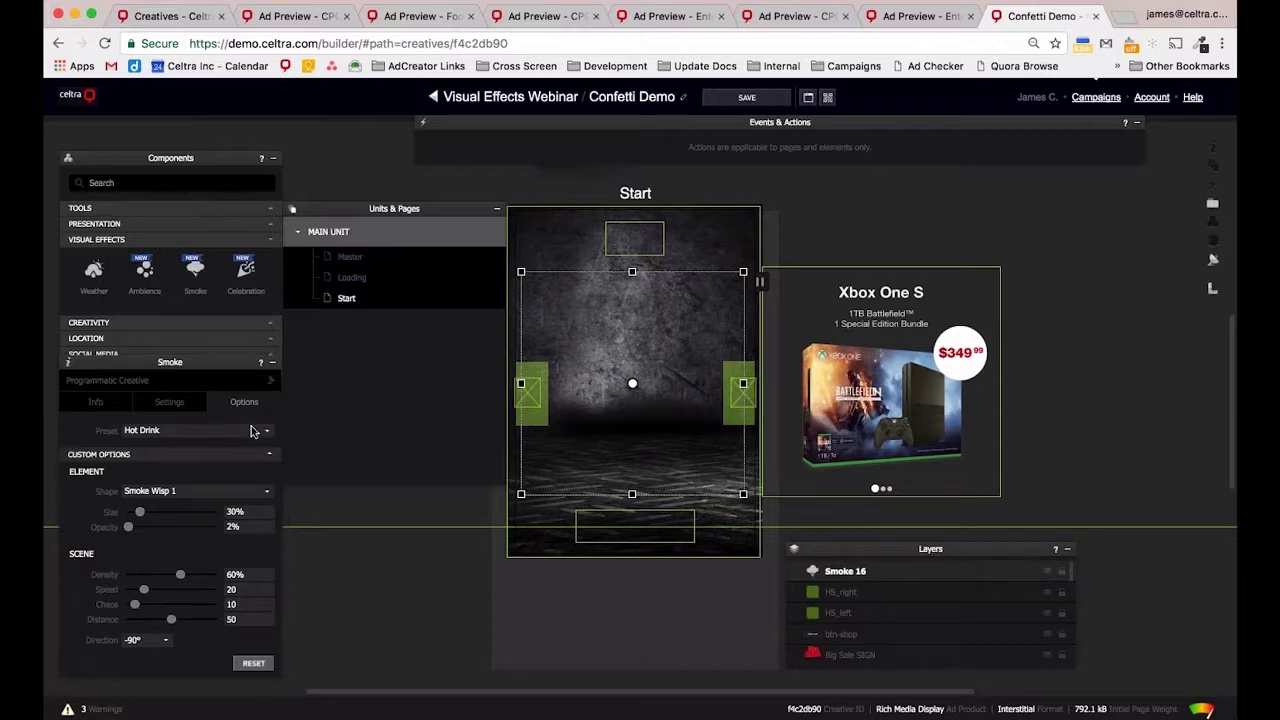
click(165, 432)
click(165, 486)
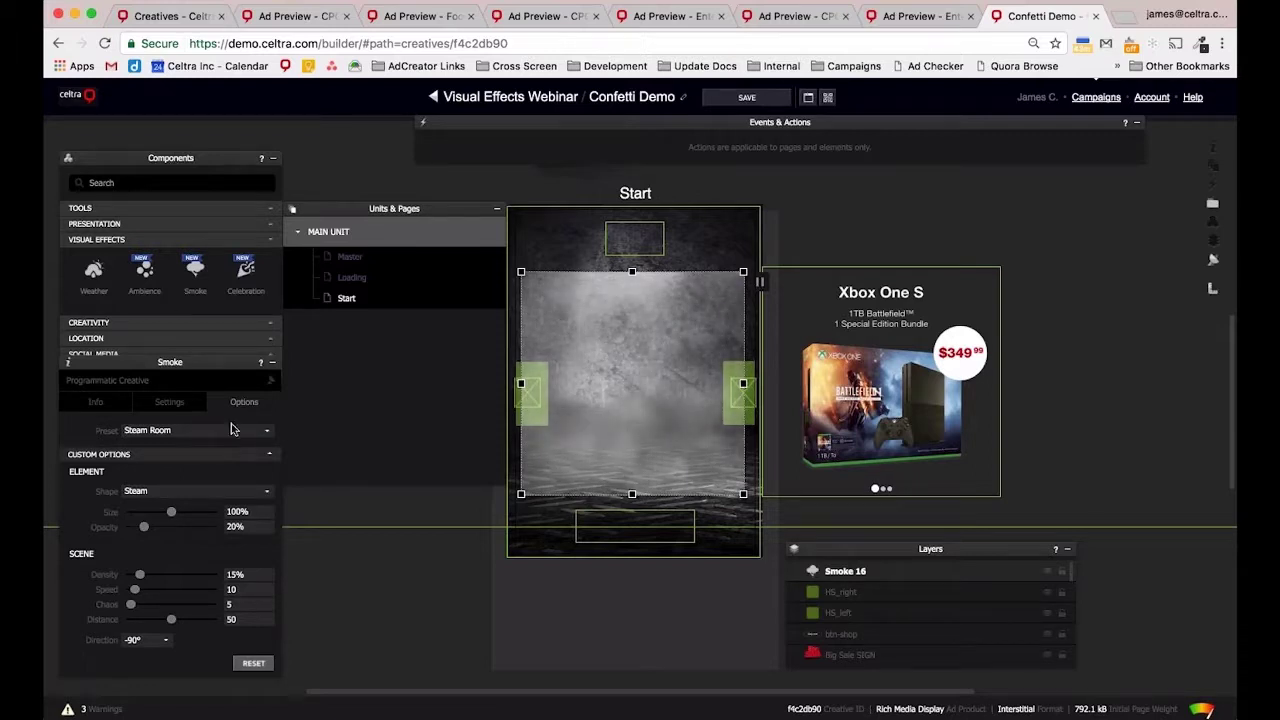
Feather the edges of the Smoke effect's bounding box by 18px and deselect the effect to view the result.
click(171, 404)
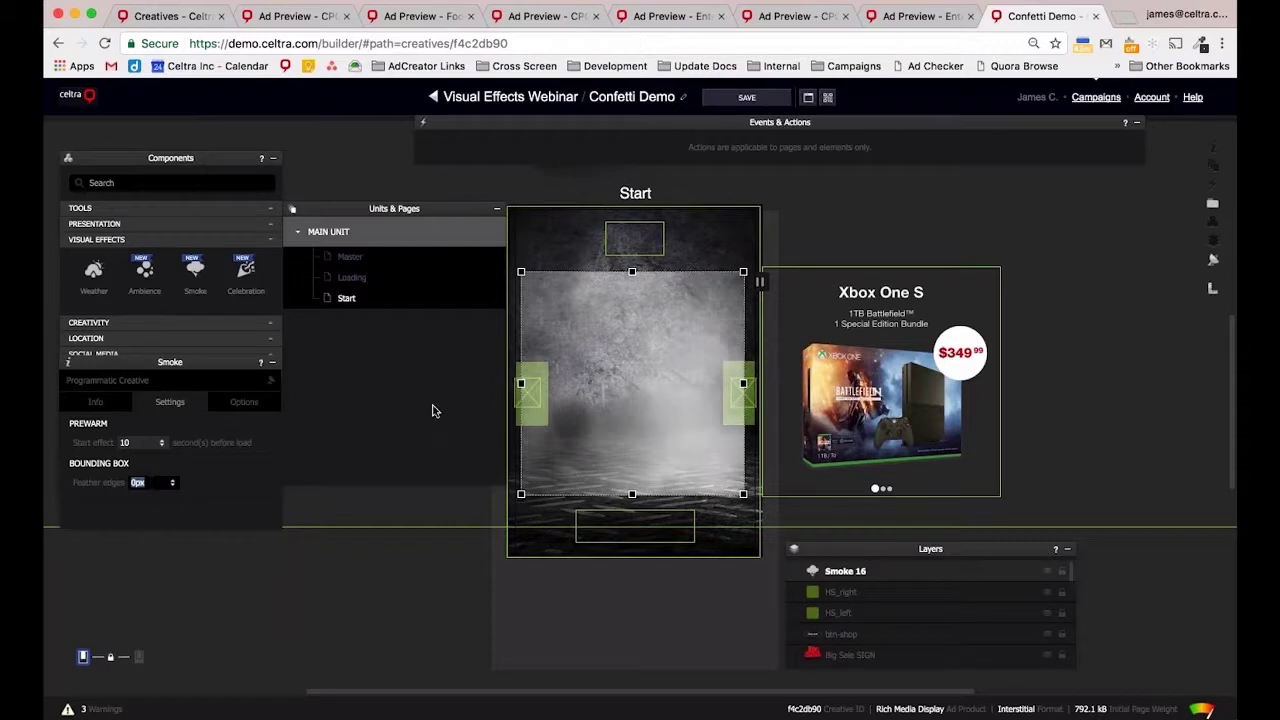
click(137, 482)
click(443, 597)
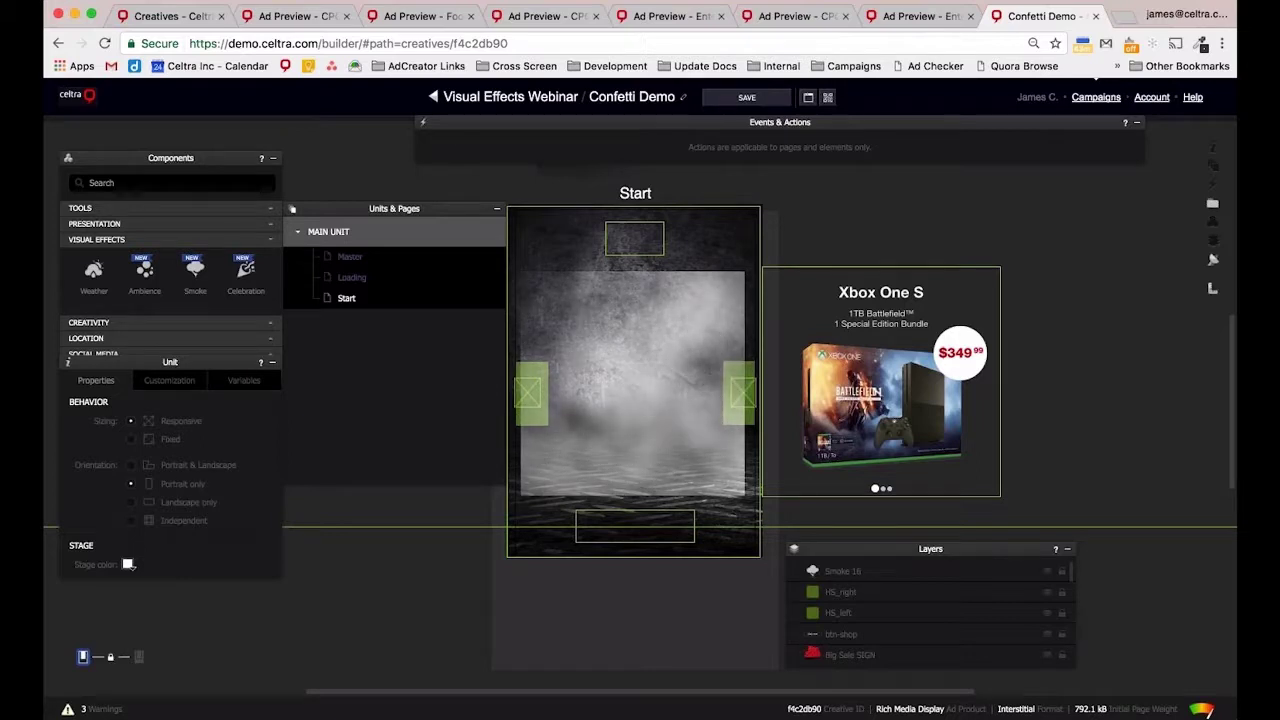
click(603, 412)
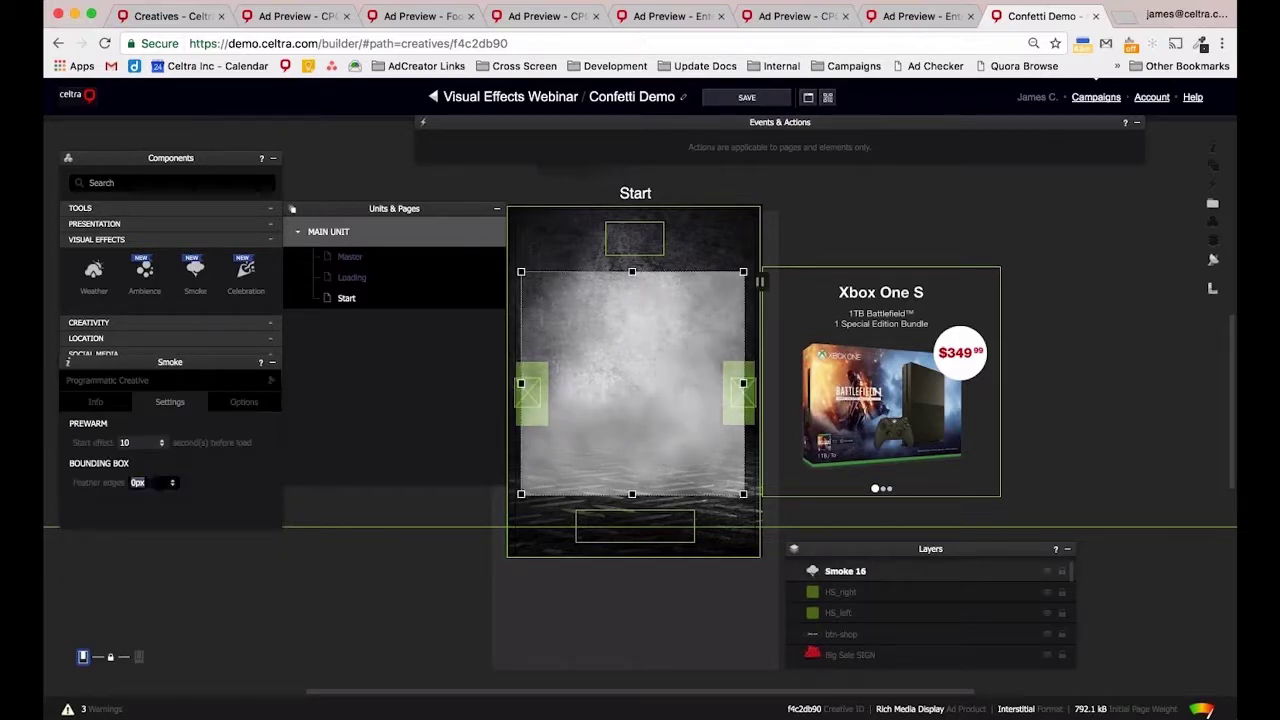
click(172, 479)
click(172, 479)
key(Up)
key(Up)
key(Up)
key(Up)
key(Up)
key(Up)
key(Up)
key(Up)
key(Up)
key(Up)
key(Up)
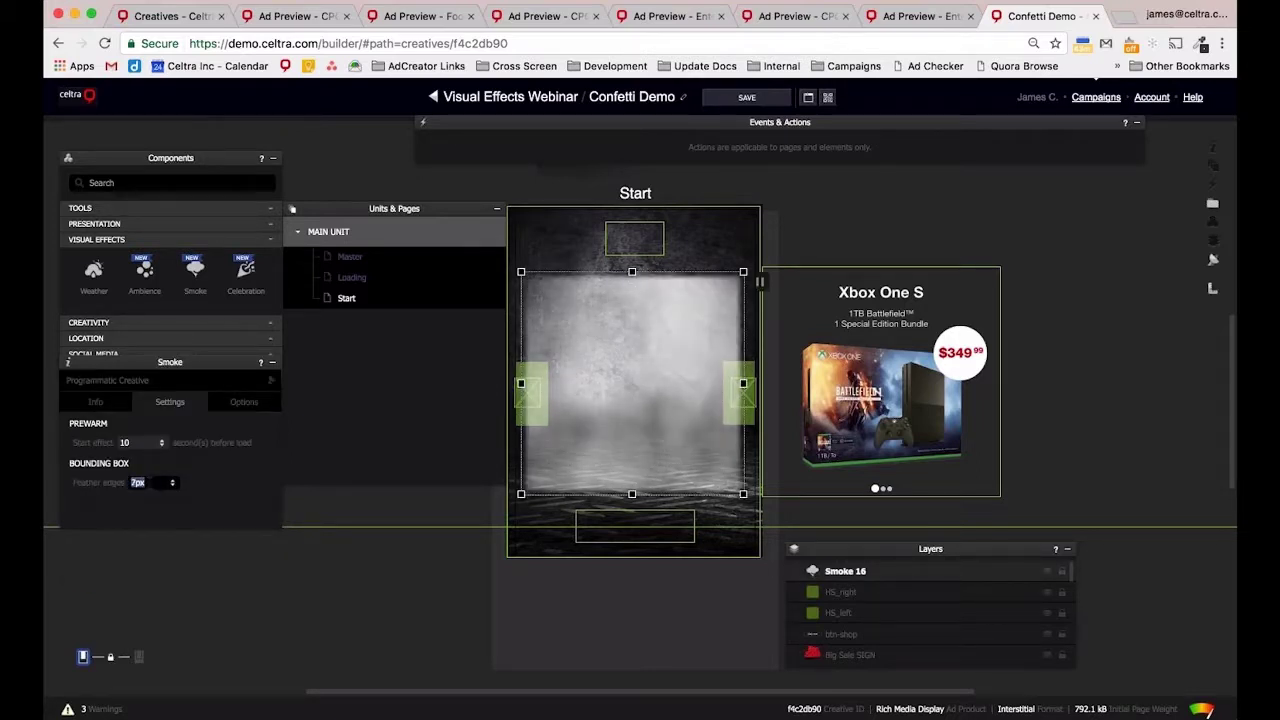
key(Up)
key(Up)
key(Up)
key(Up)
key(Up)
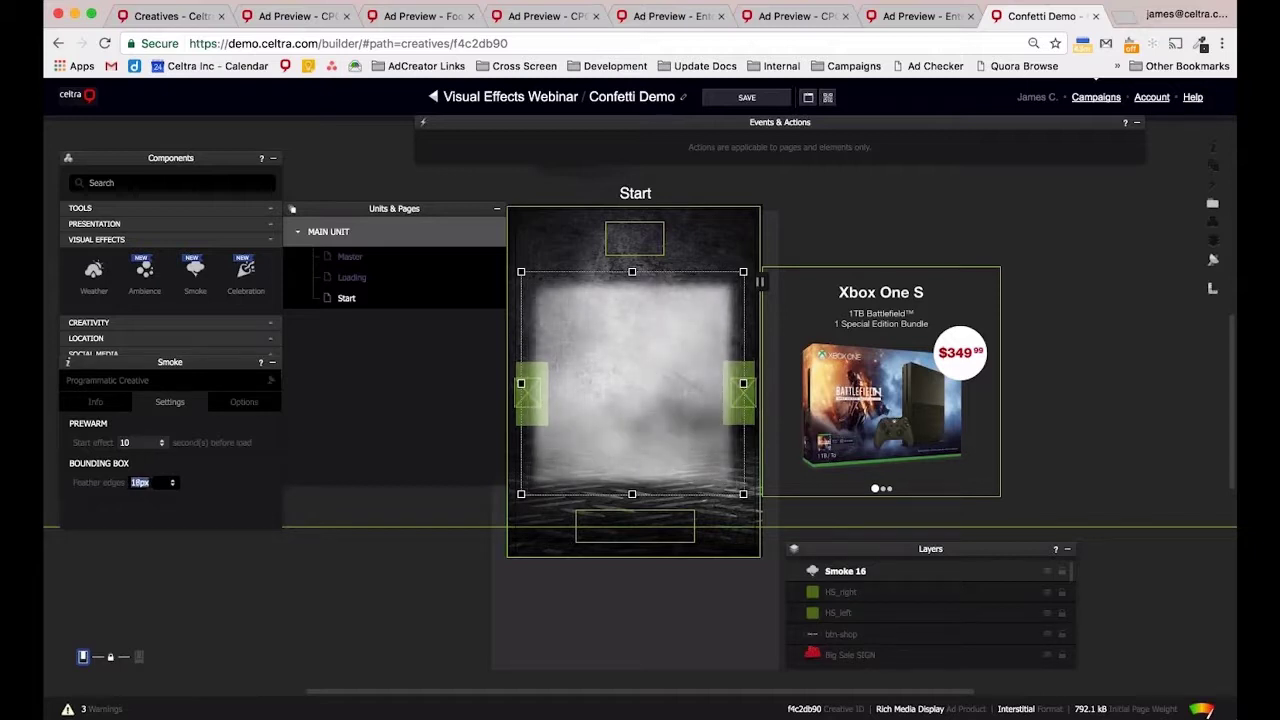
click(286, 568)
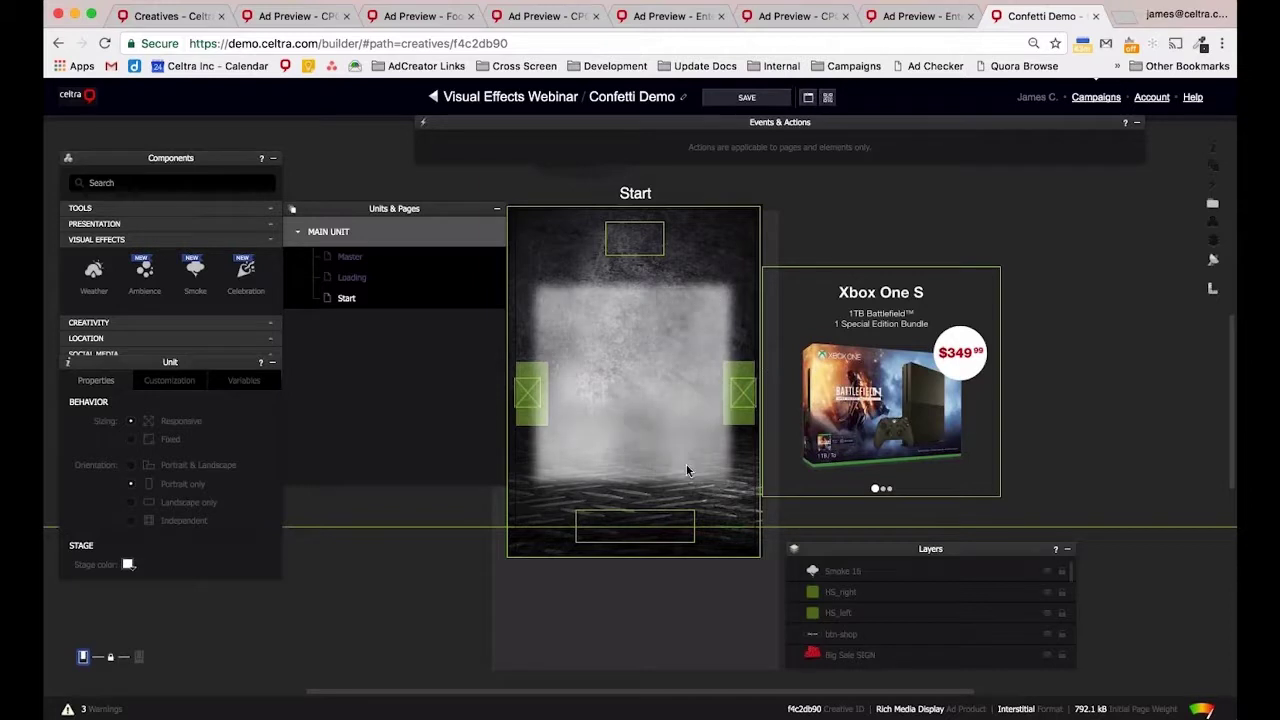
Set the Smoke effect's feather edges to 0 and apply the Cigarette preset.
click(649, 379)
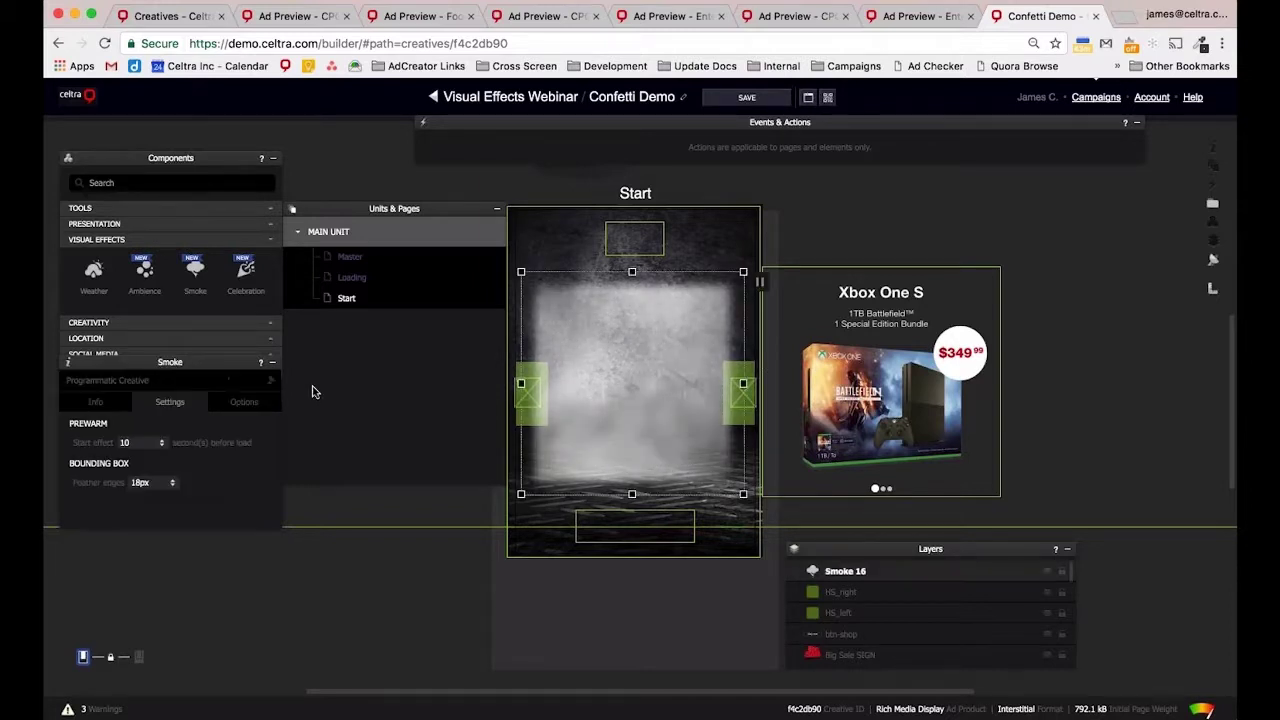
double_click(141, 482)
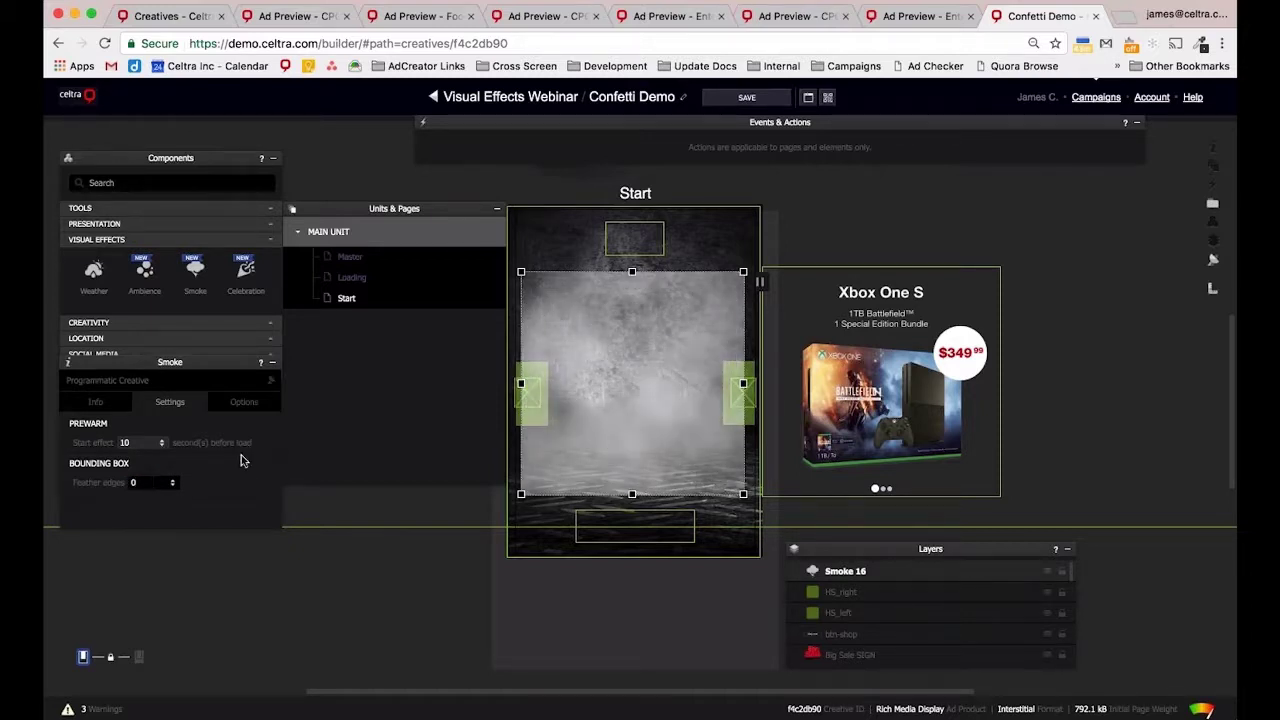
click(244, 402)
click(200, 491)
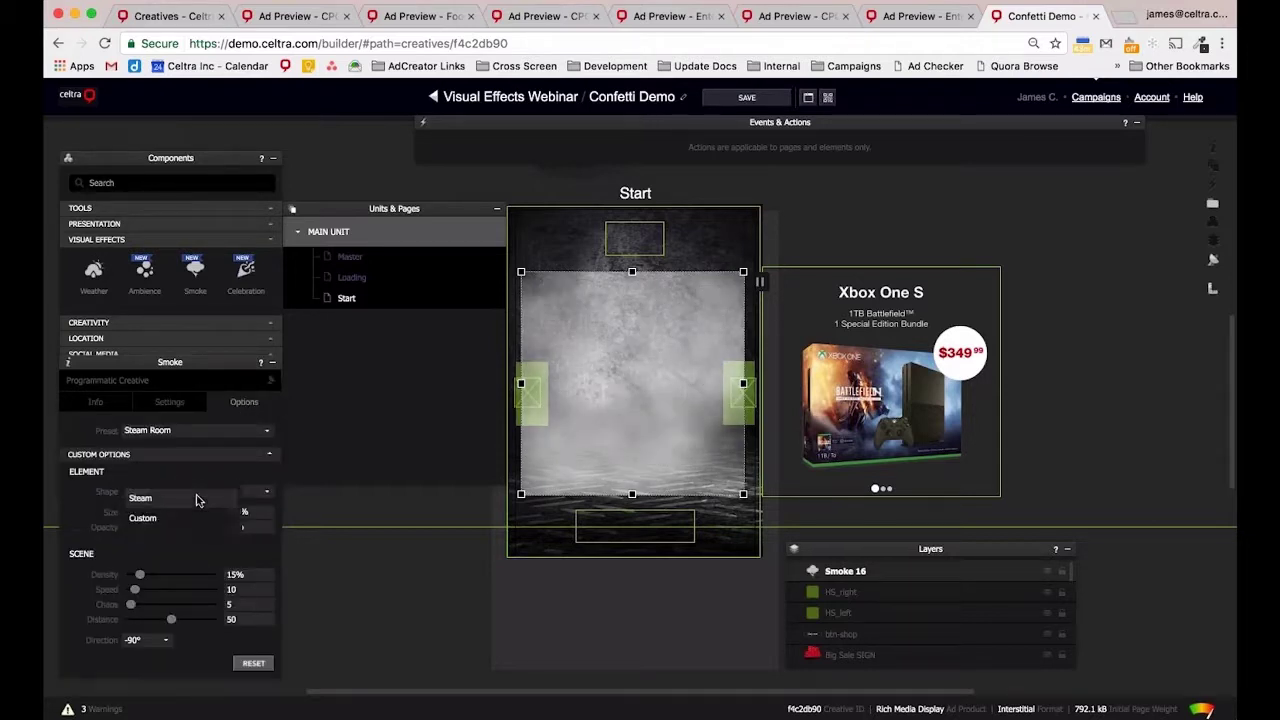
click(228, 432)
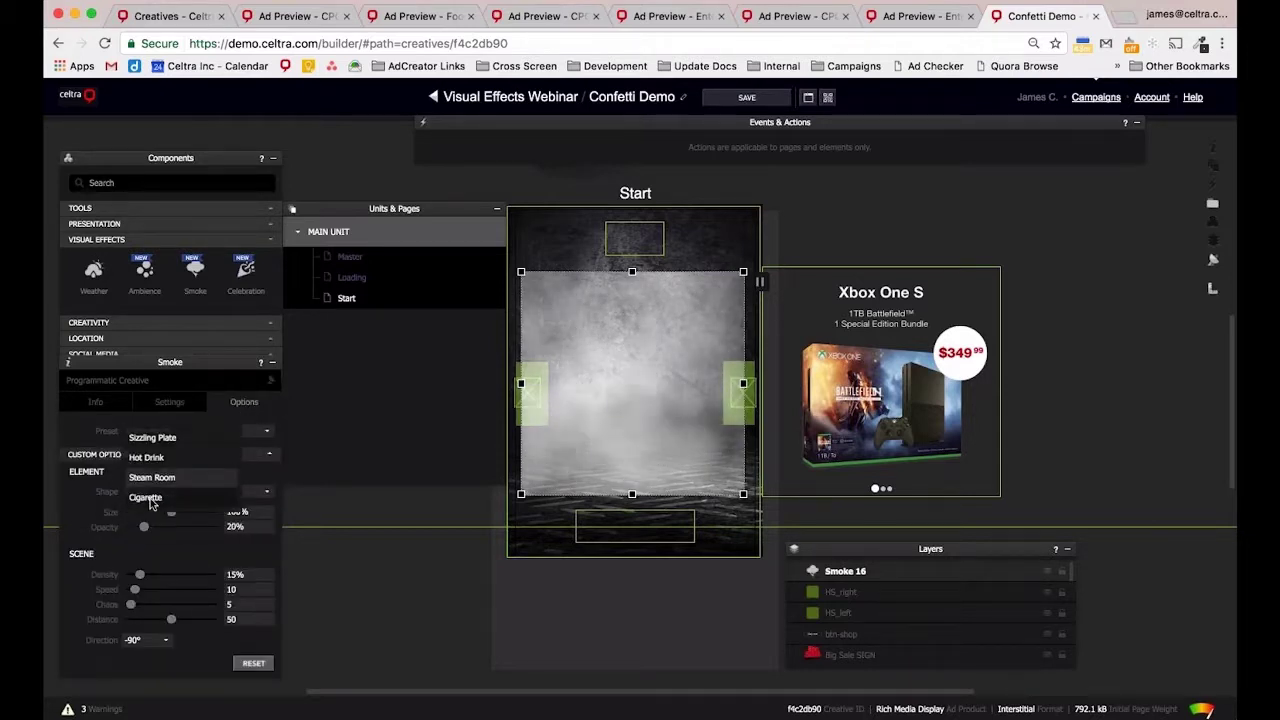
click(140, 494)
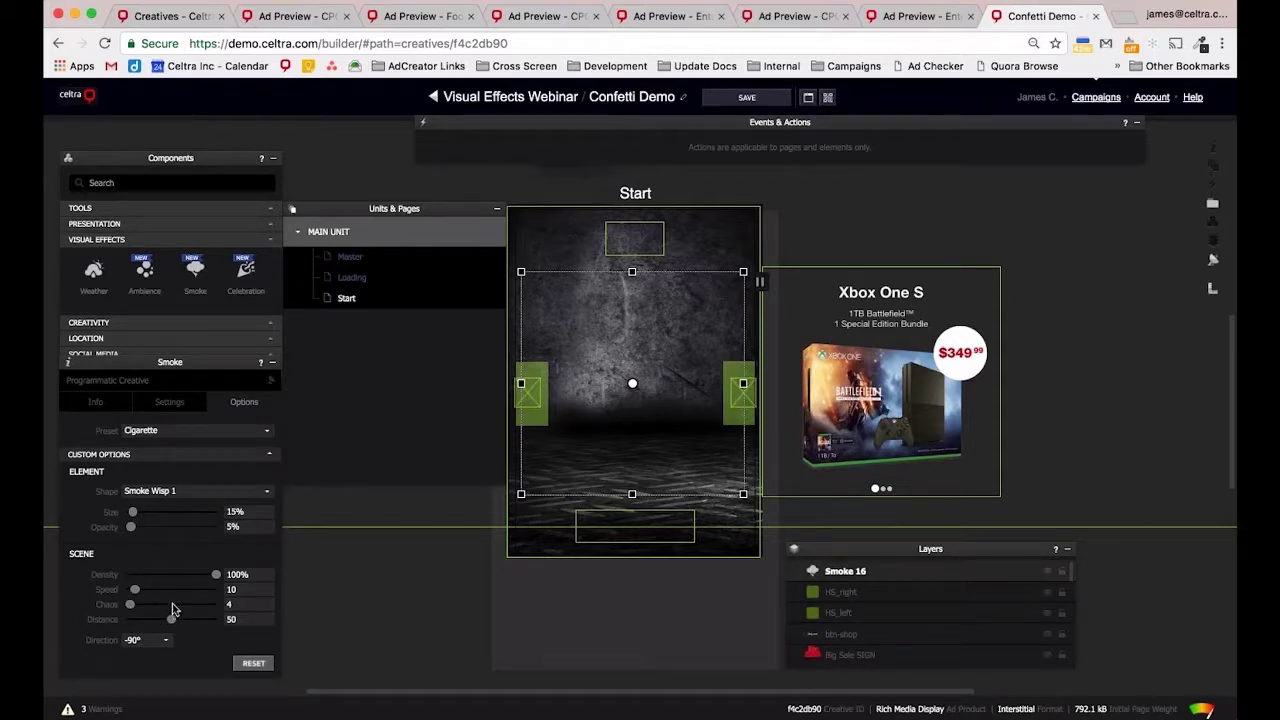
Check the shape choices for the Cigarette preset and delete the Smoke effect from the Start page.
click(208, 491)
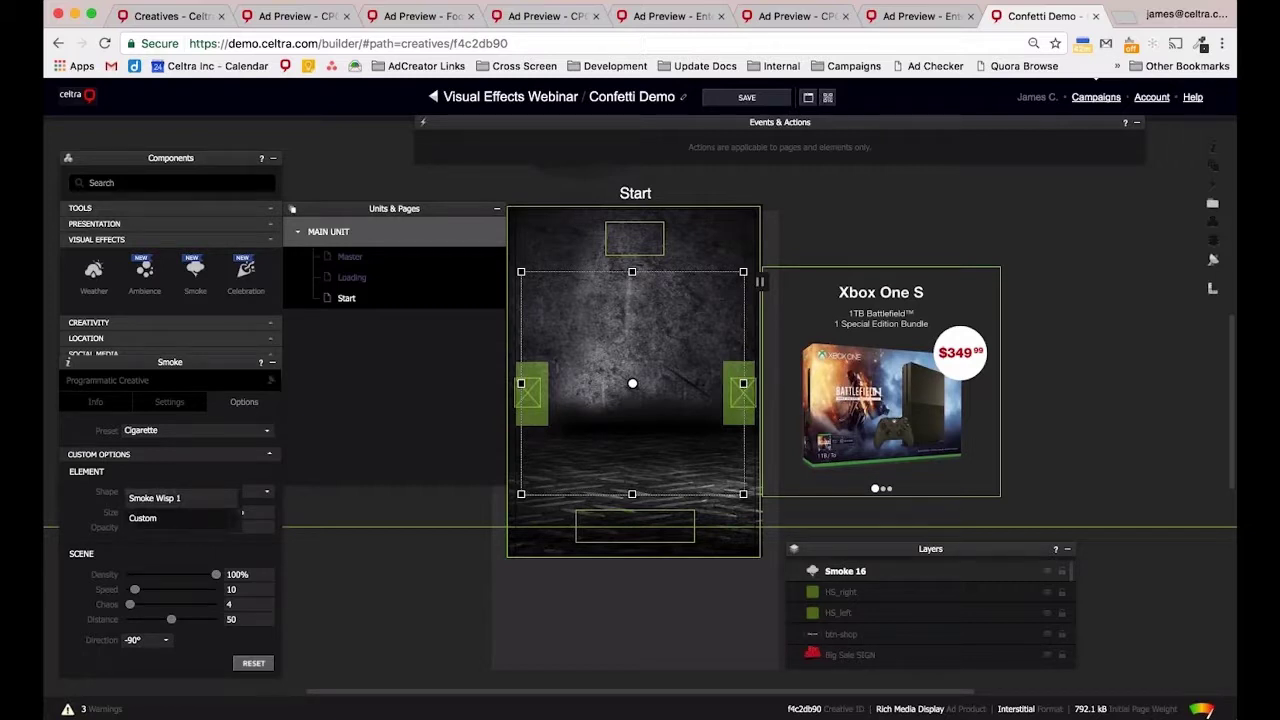
click(88, 515)
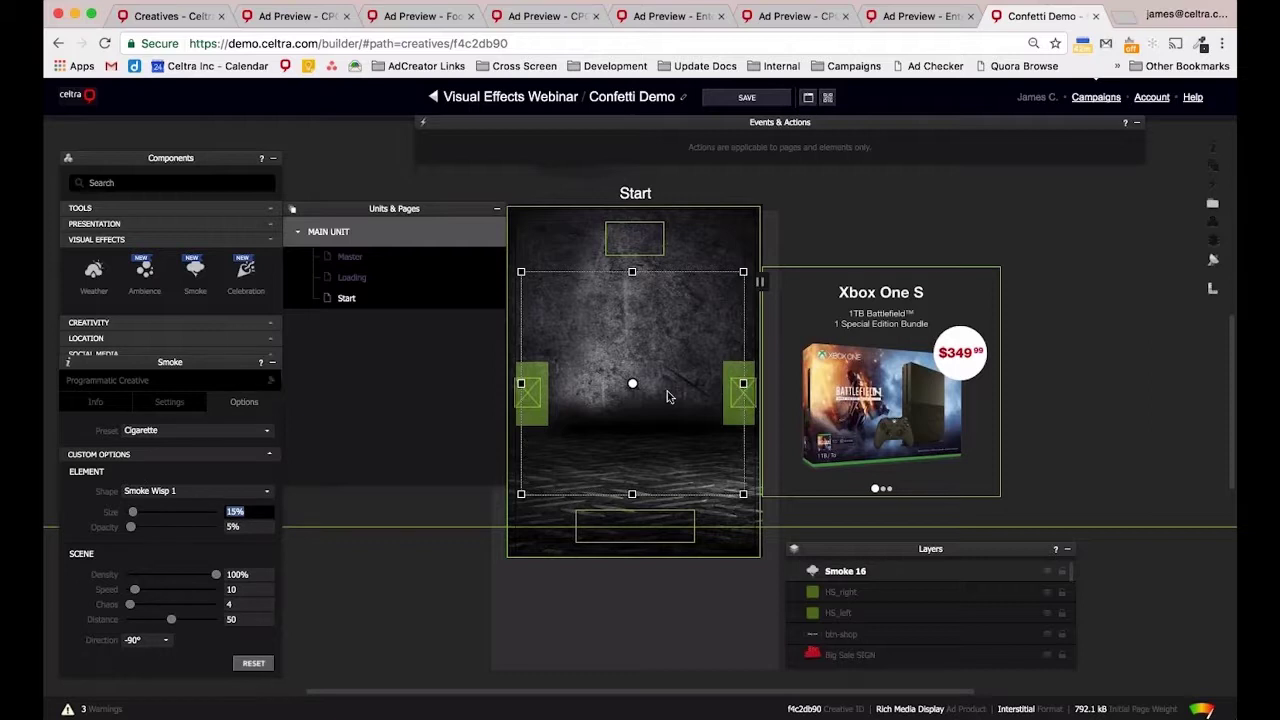
key(Delete)
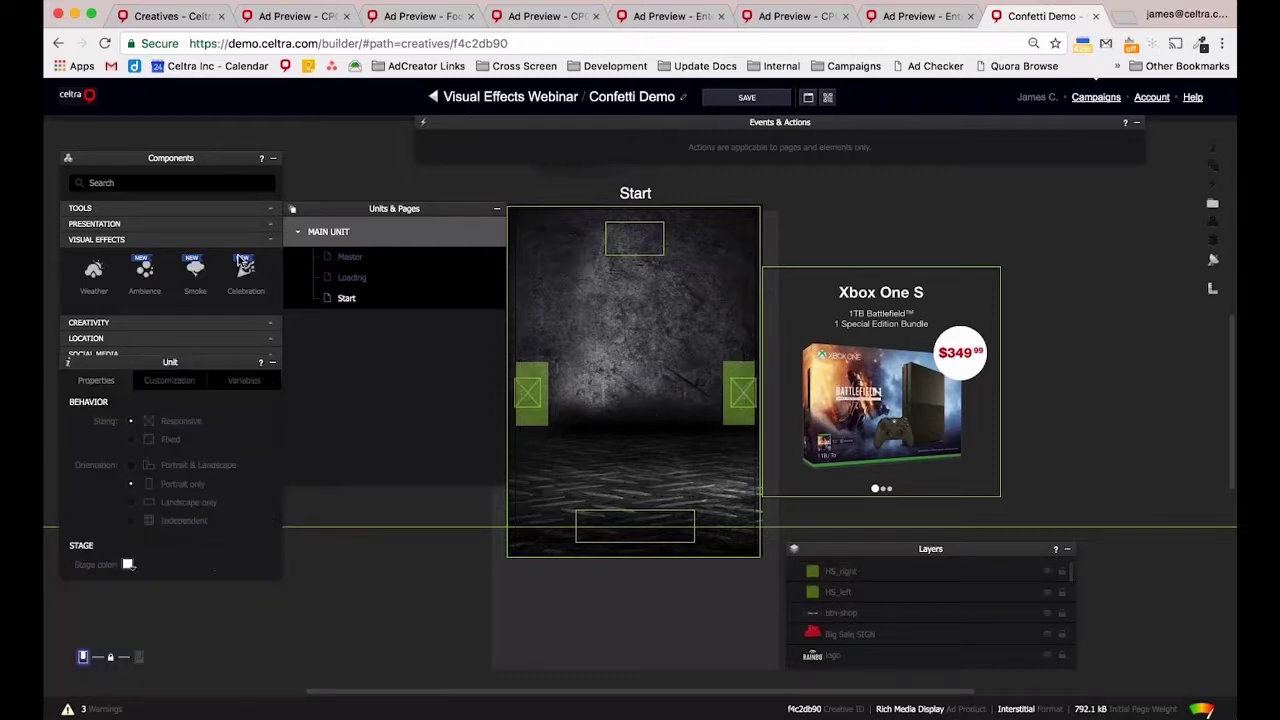
Add a Celebration effect to the middle of the Start page and show its options.
drag(240, 260, 708, 390)
drag(645, 358, 593, 362)
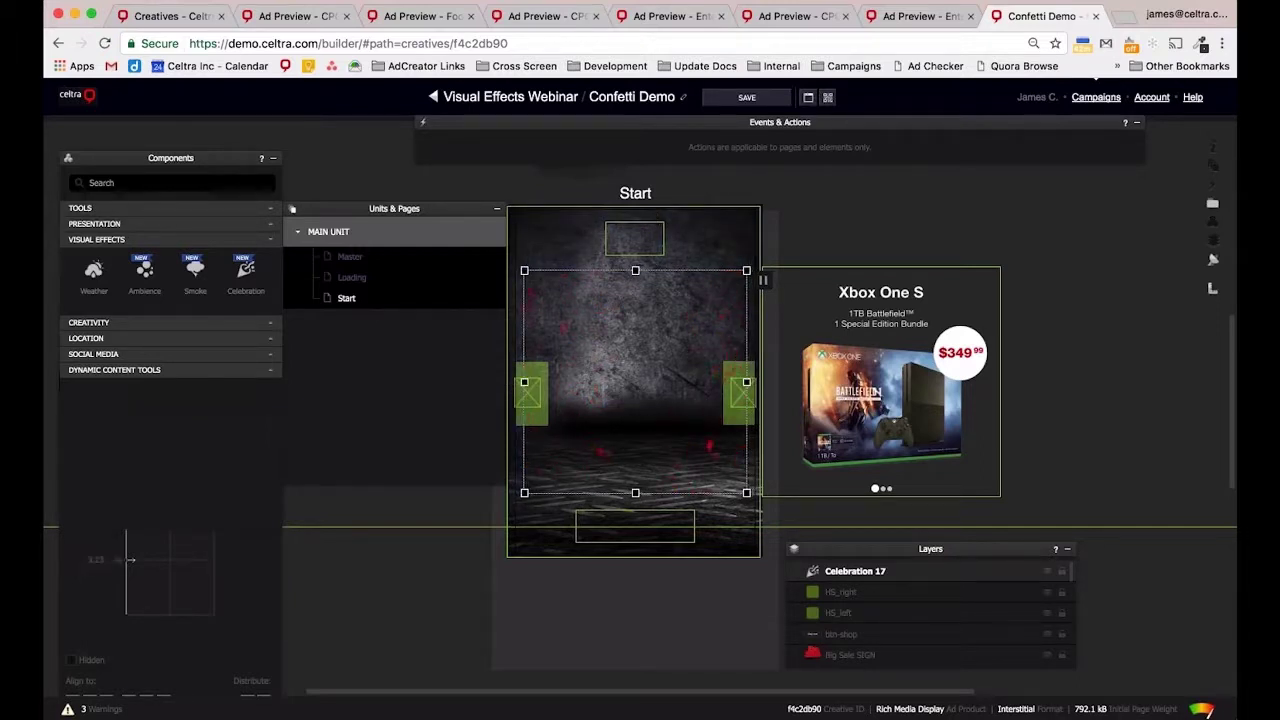
click(265, 600)
click(572, 410)
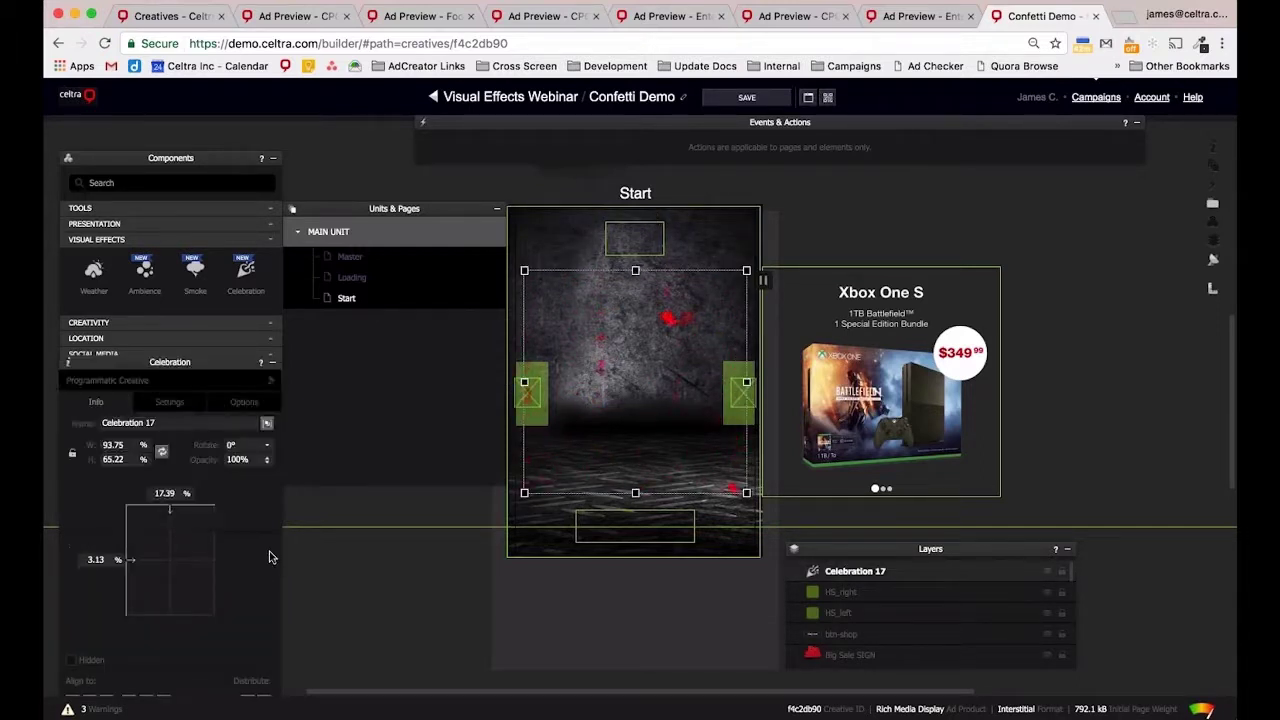
click(243, 401)
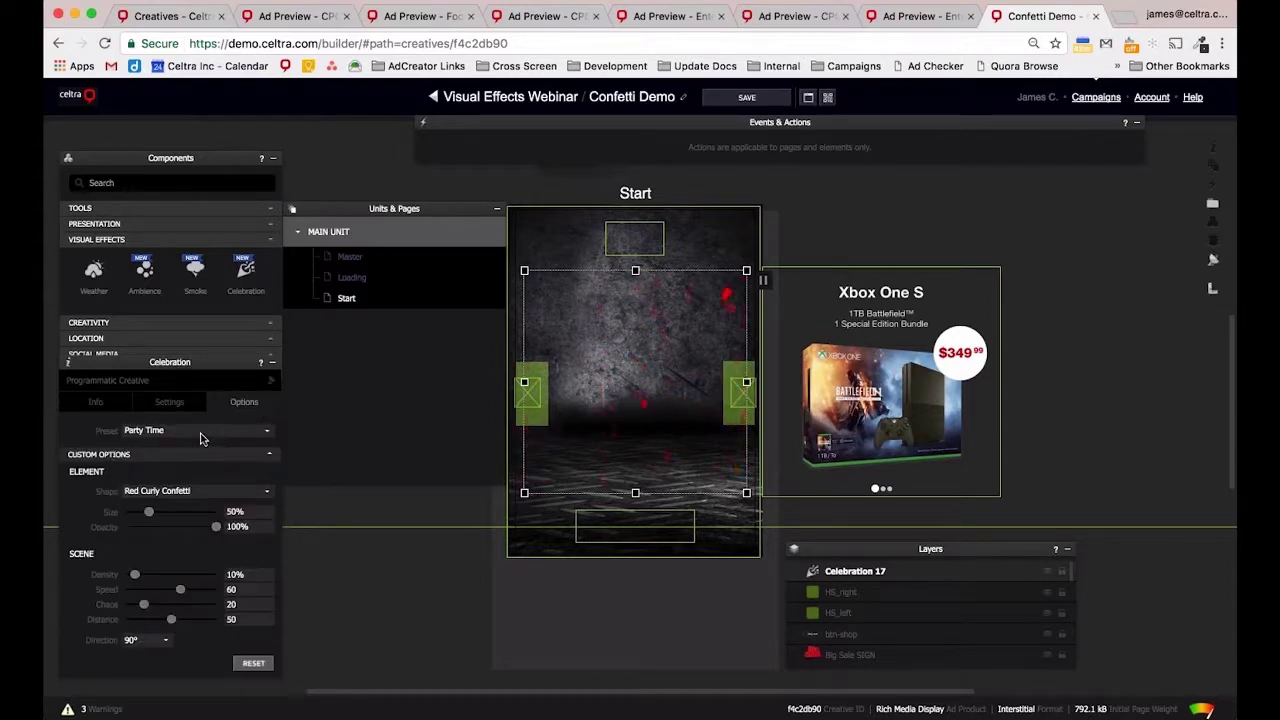
Apply the Twinkle Twinkle preset to the Celebration effect, followed by the Dolla Dolla preset.
click(200, 436)
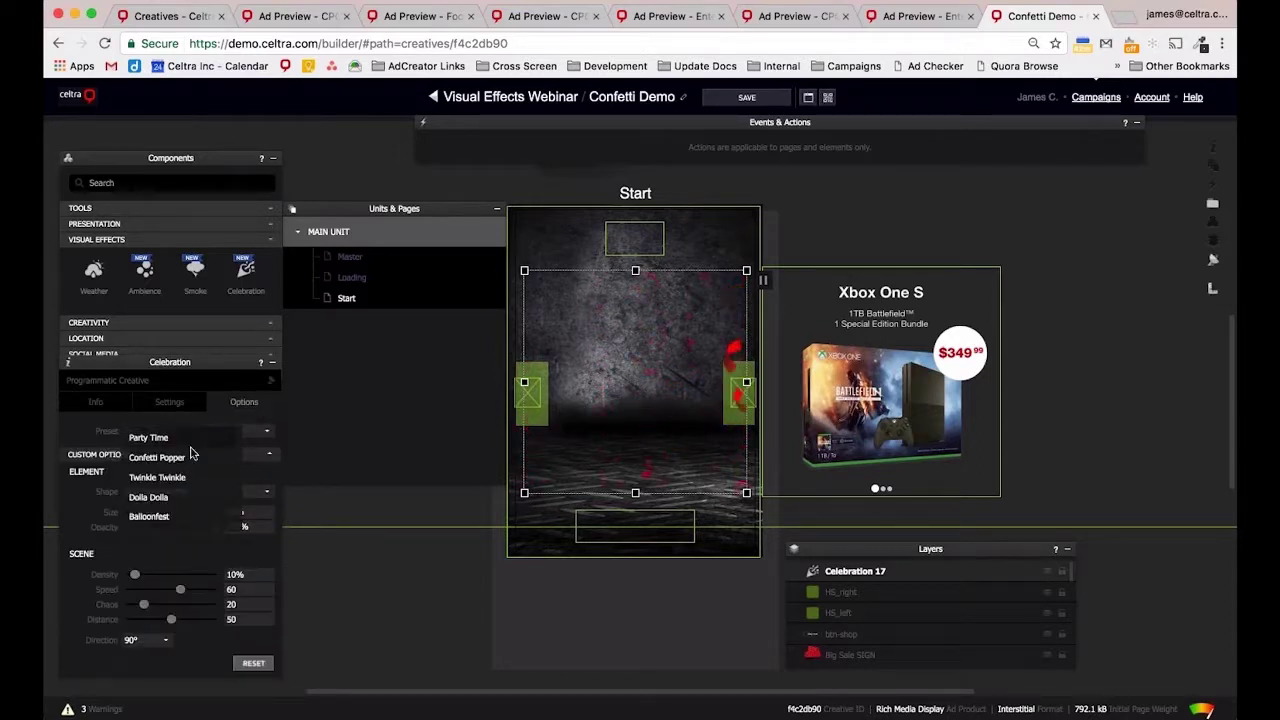
click(184, 486)
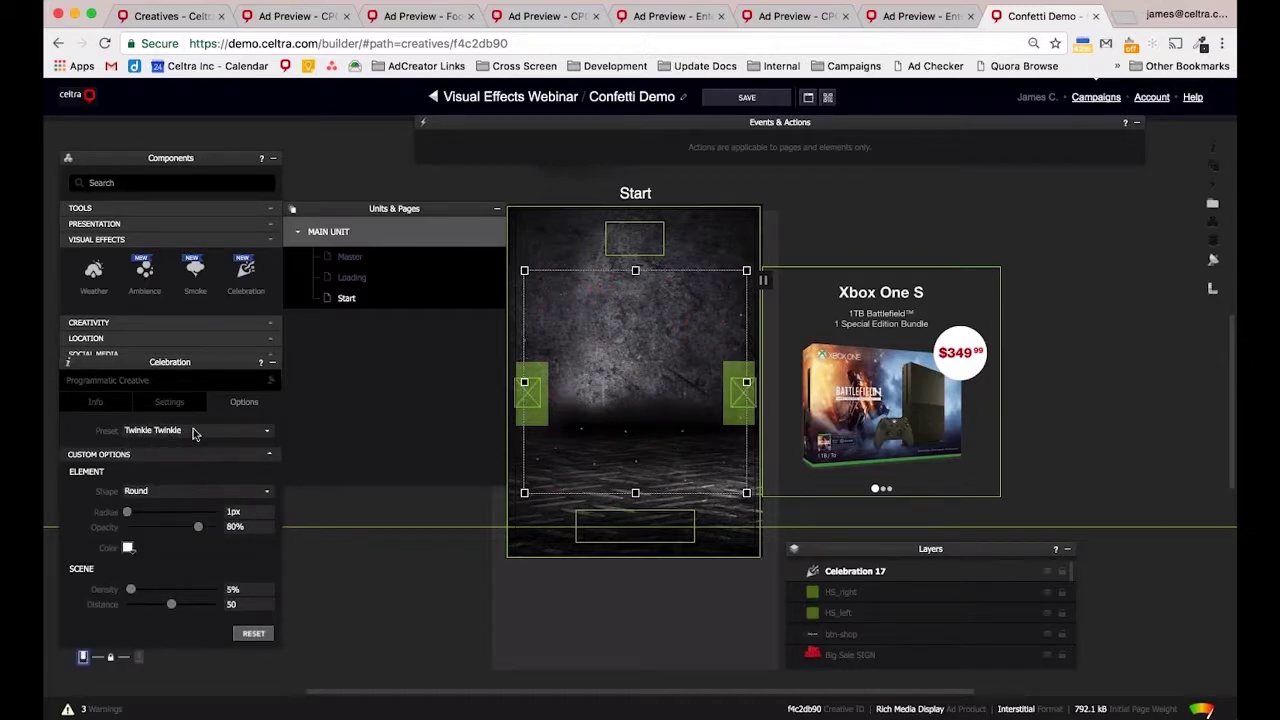
click(185, 432)
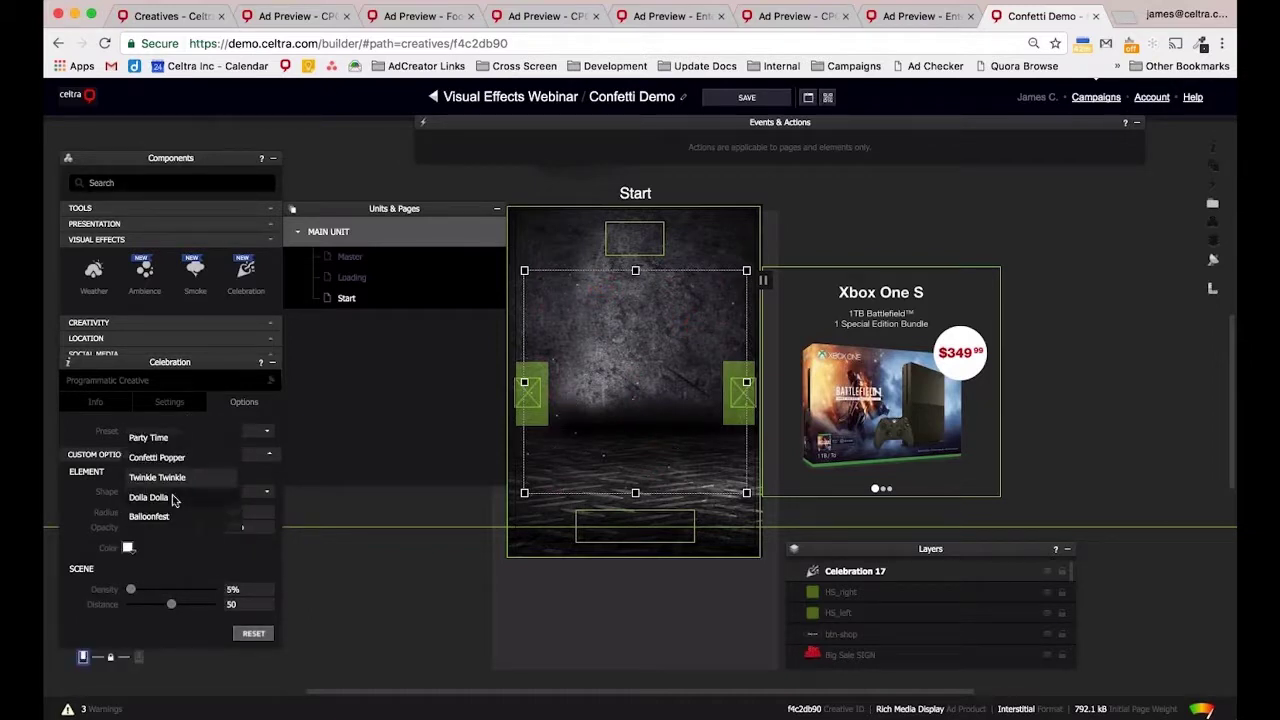
click(182, 499)
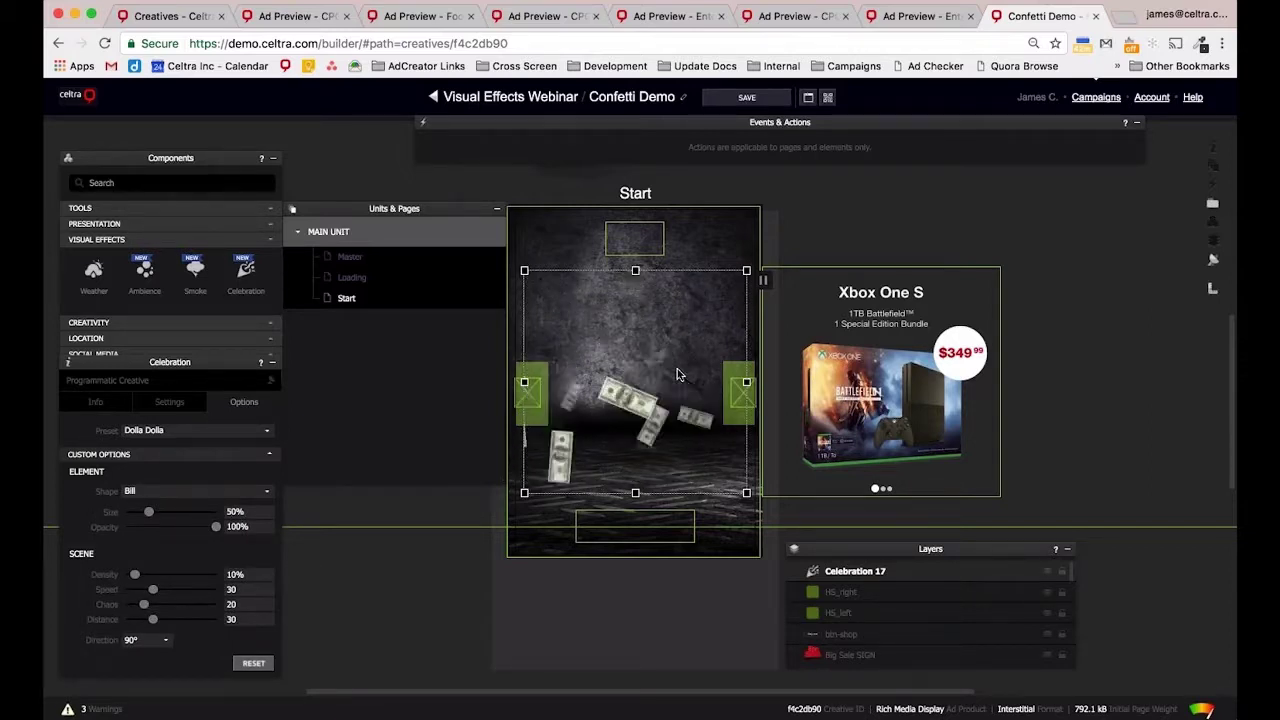
Check the Dolla Dolla shape choices, then apply the Balloonfest preset and try the 2D Green Balloon and 3D Green Balloon shapes.
click(182, 495)
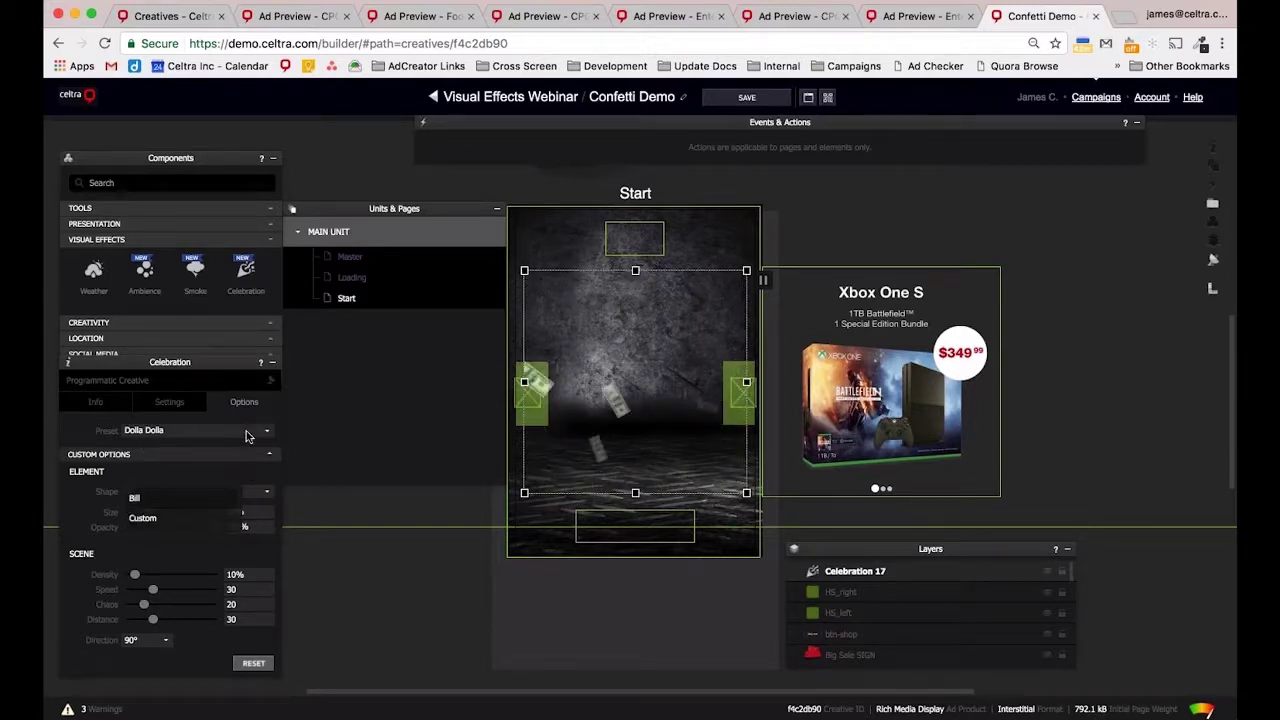
click(250, 432)
click(150, 516)
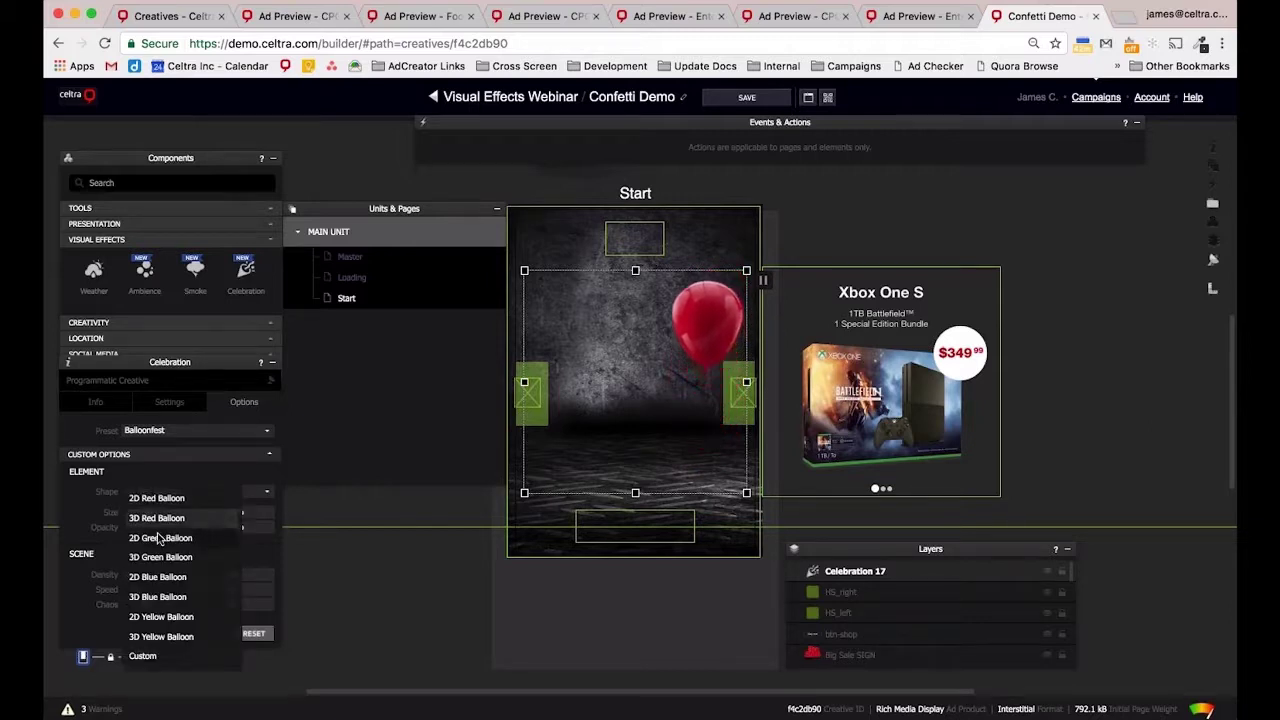
click(158, 538)
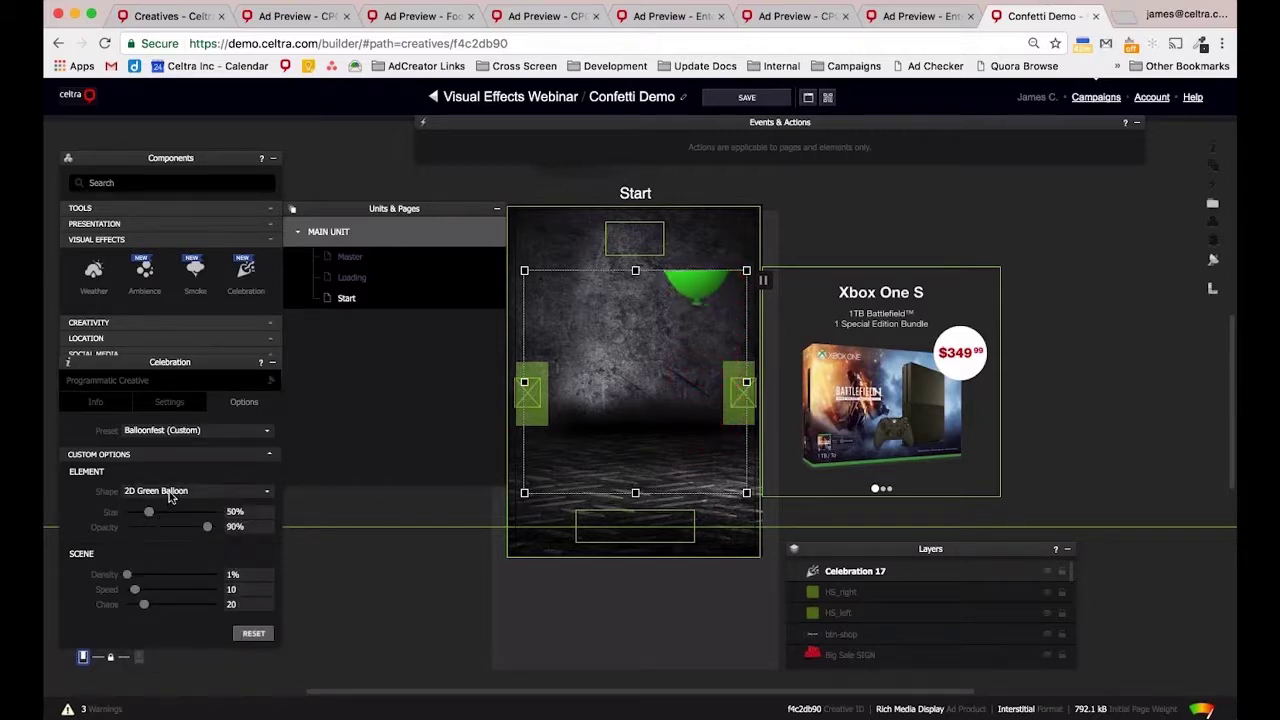
click(170, 492)
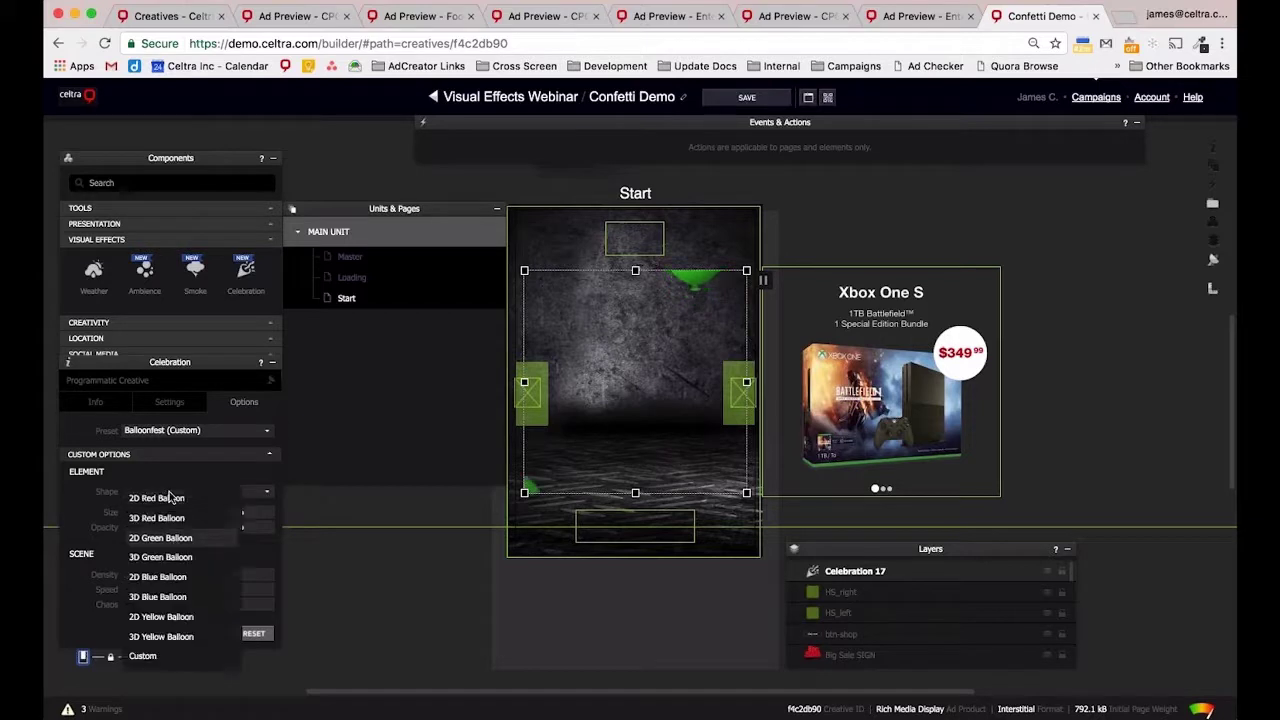
click(160, 557)
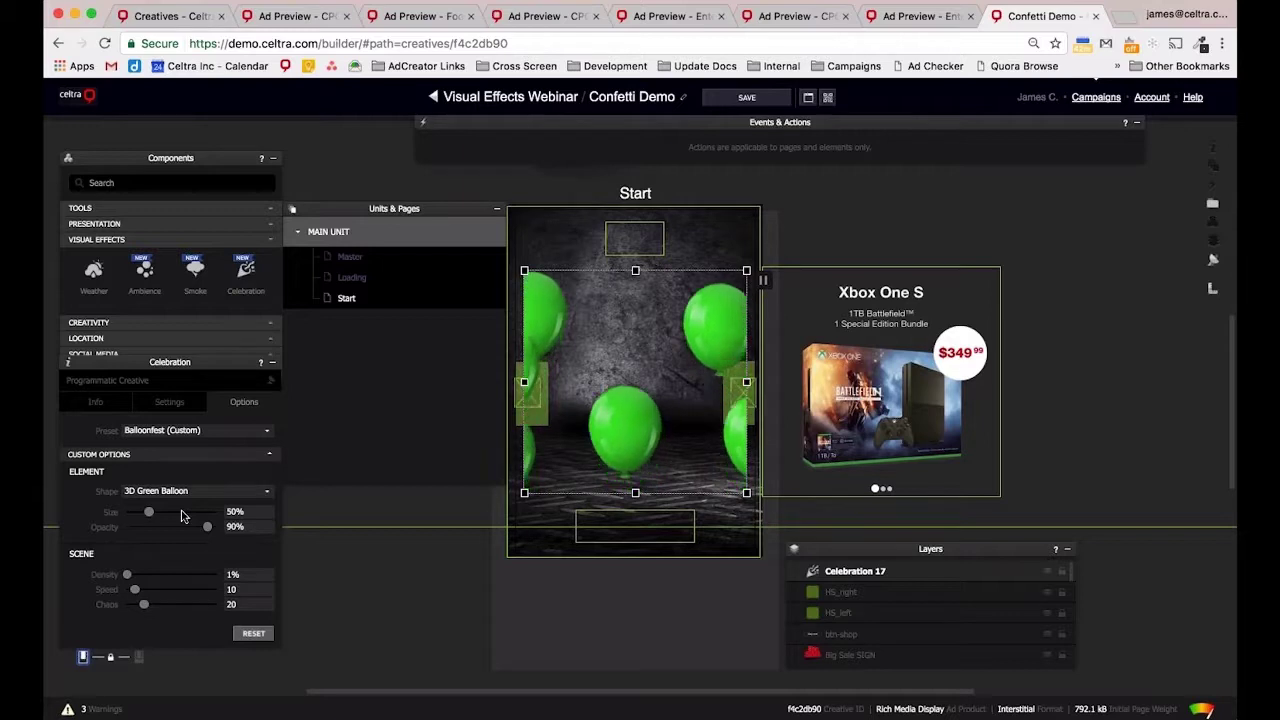
Apply the Confetti Popper preset with density 100% and speed 100, and enlarge the effect so it bursts from the page's lower-left edge.
click(200, 433)
click(180, 454)
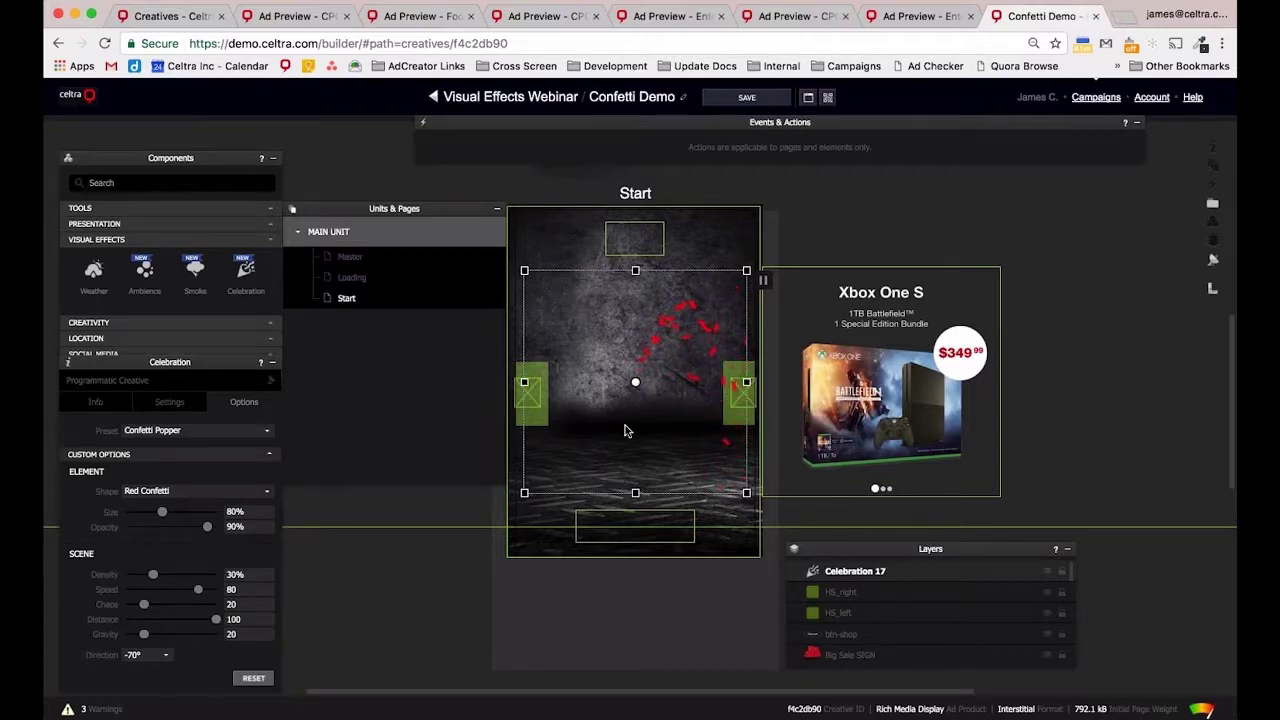
drag(617, 435, 507, 521)
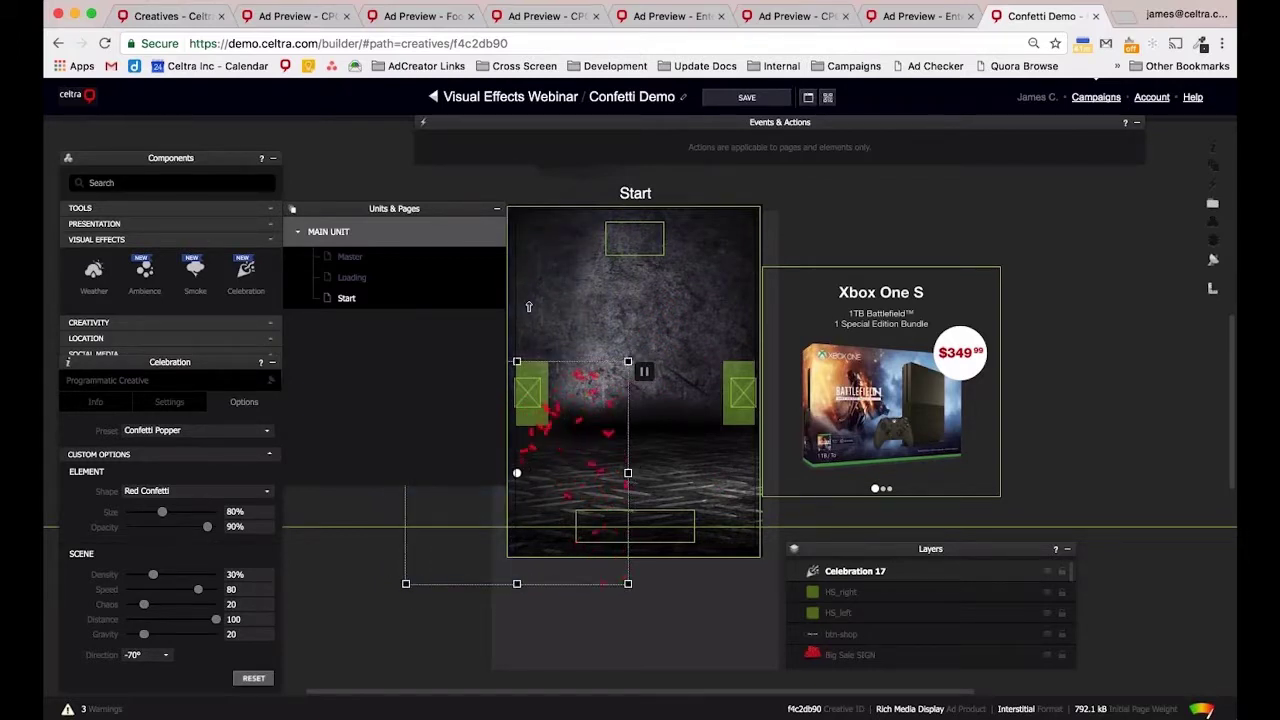
drag(628, 361, 627, 190)
drag(629, 387, 766, 387)
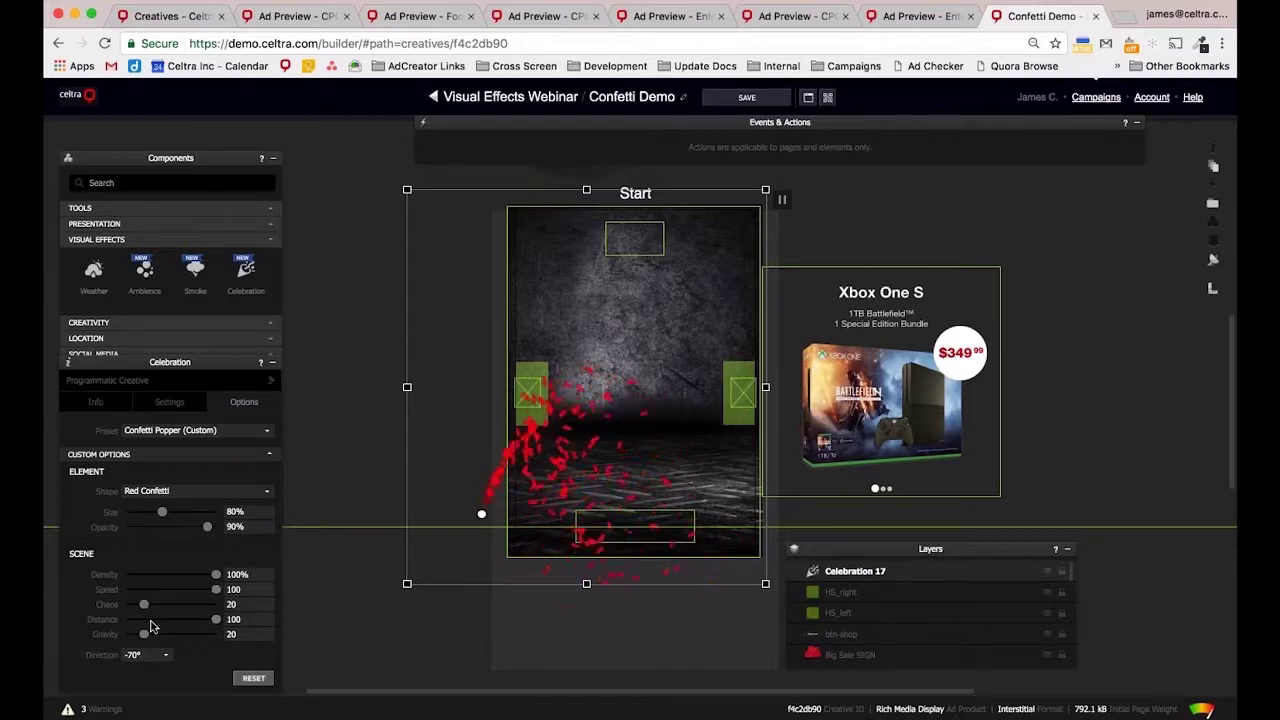
Set the confetti's gravity to 13 and direction to -75°, and move the effect higher along the page's left edge.
drag(145, 634, 140, 635)
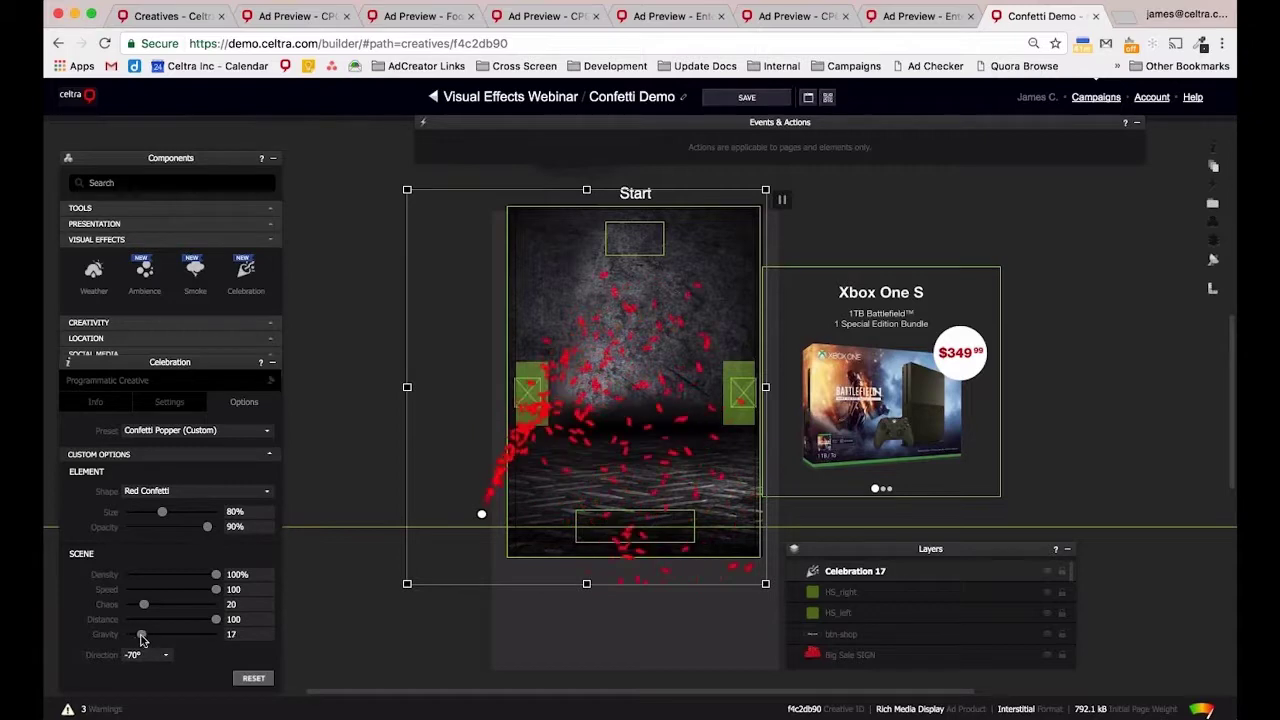
drag(141, 640, 137, 637)
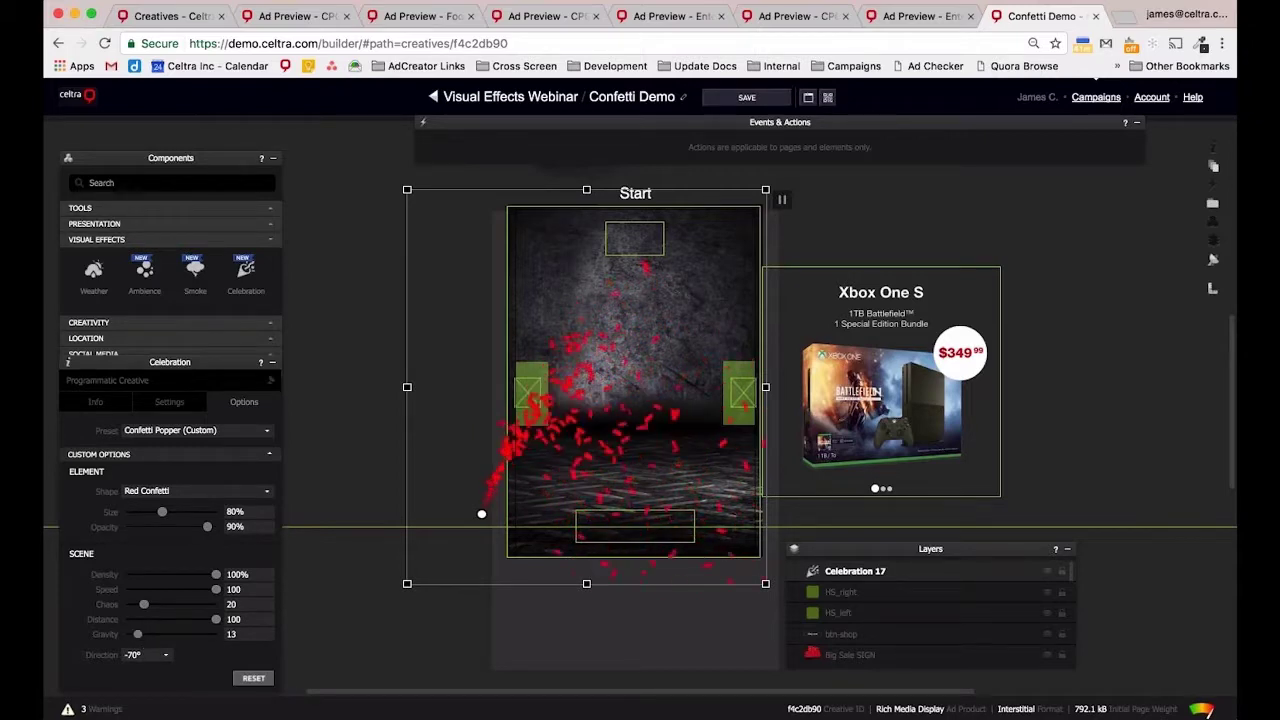
scroll(135, 655, down, 5)
drag(482, 489, 479, 412)
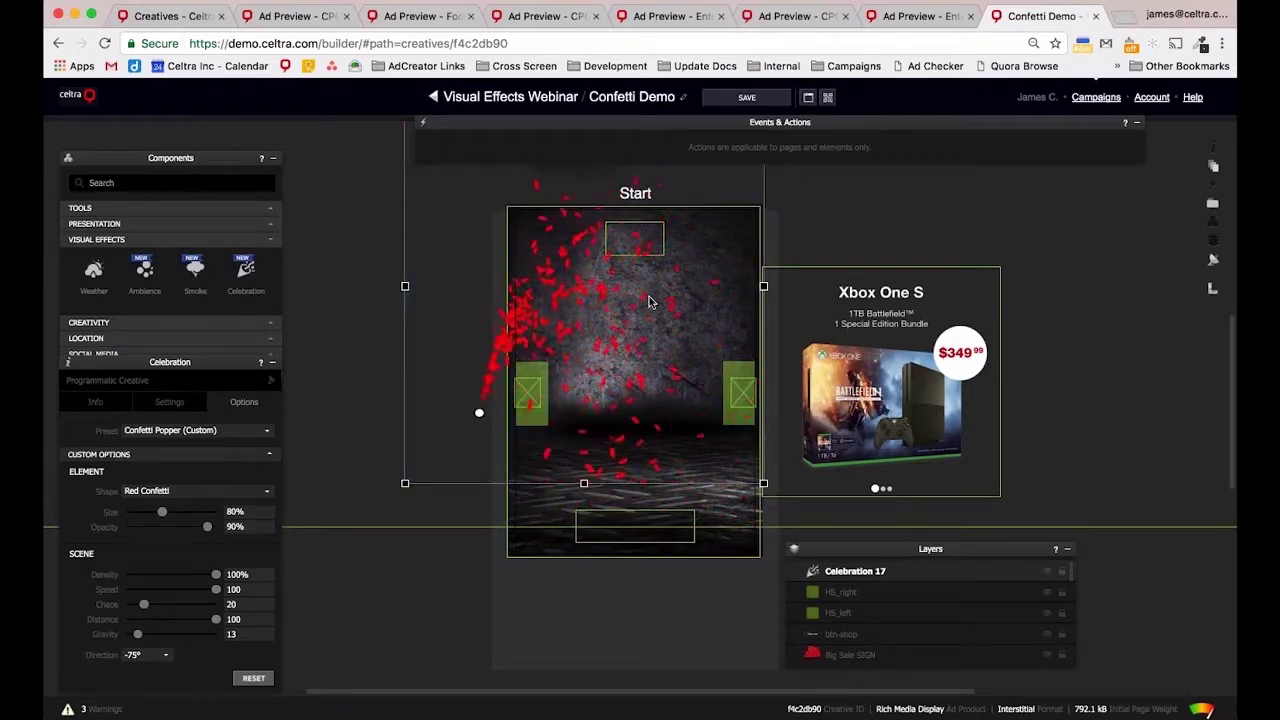
Duplicate the red confetti effect over the Xbox product area and change the copy's shape to Silver Confetti.
scroll(649, 302, right, 2)
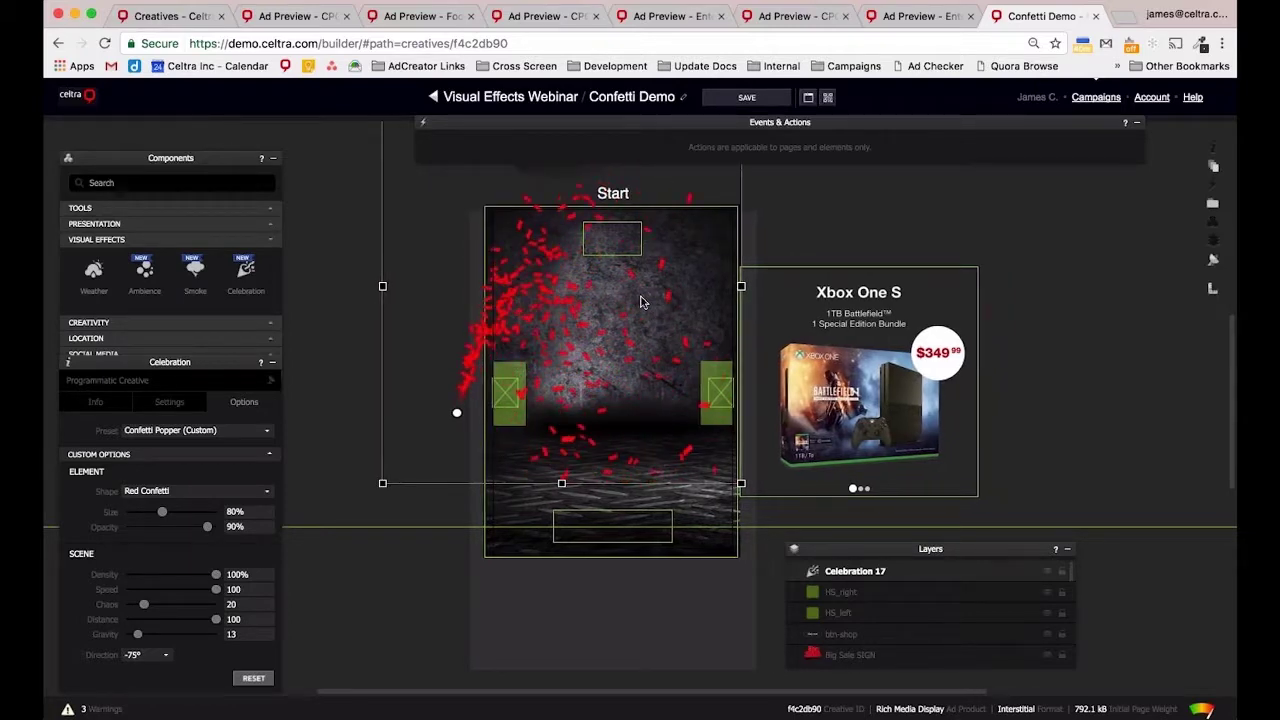
drag(641, 302, 909, 399)
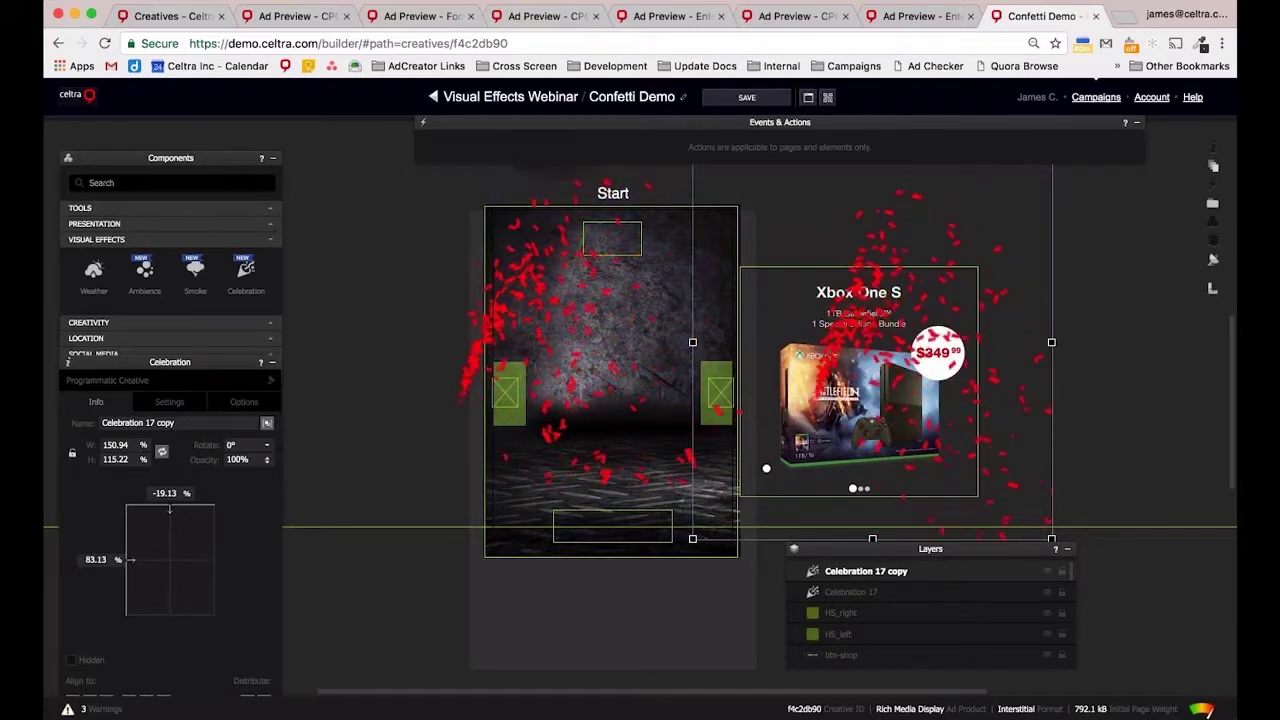
click(244, 401)
click(195, 491)
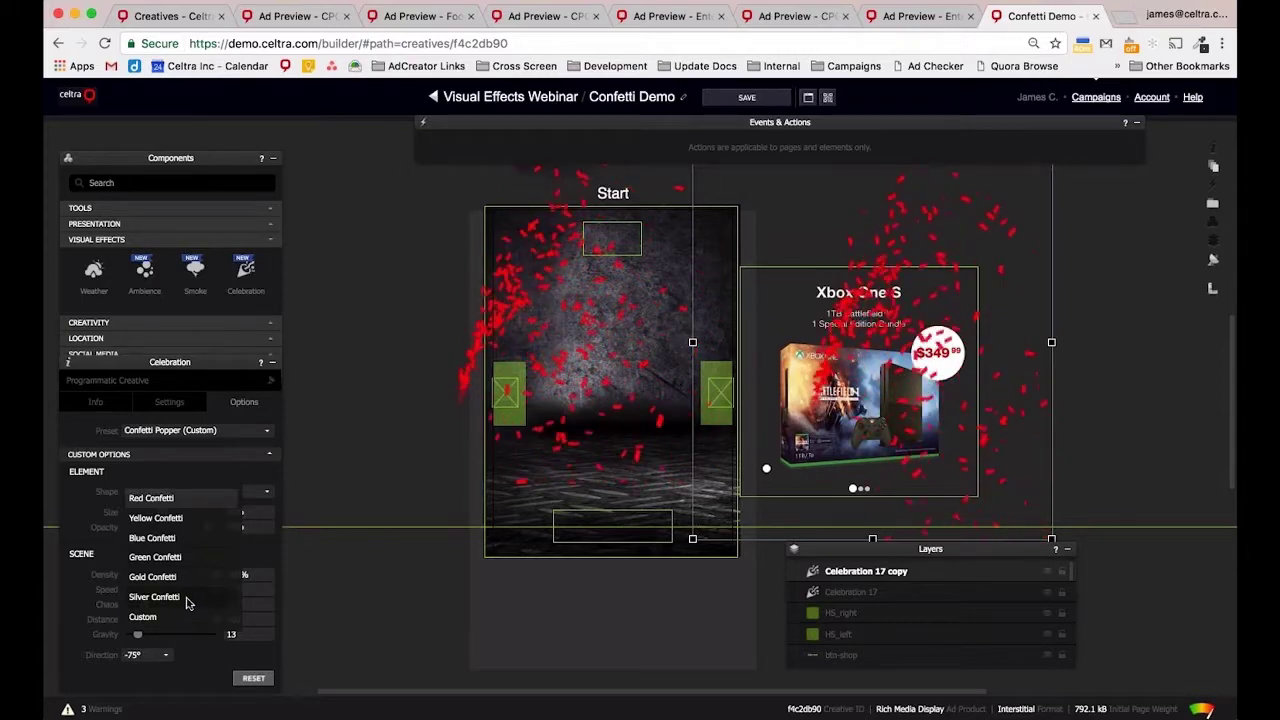
click(154, 597)
Rename the silver confetti copy as Silver-right.
click(95, 401)
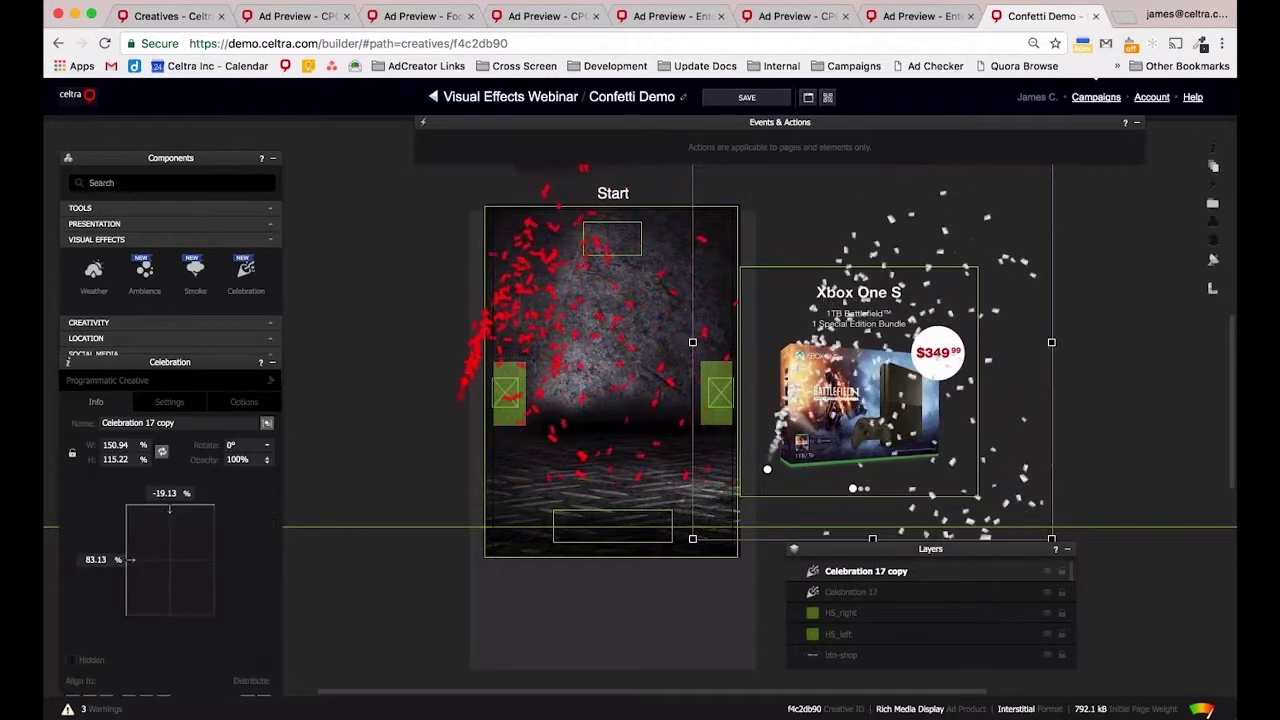
text(Silver)
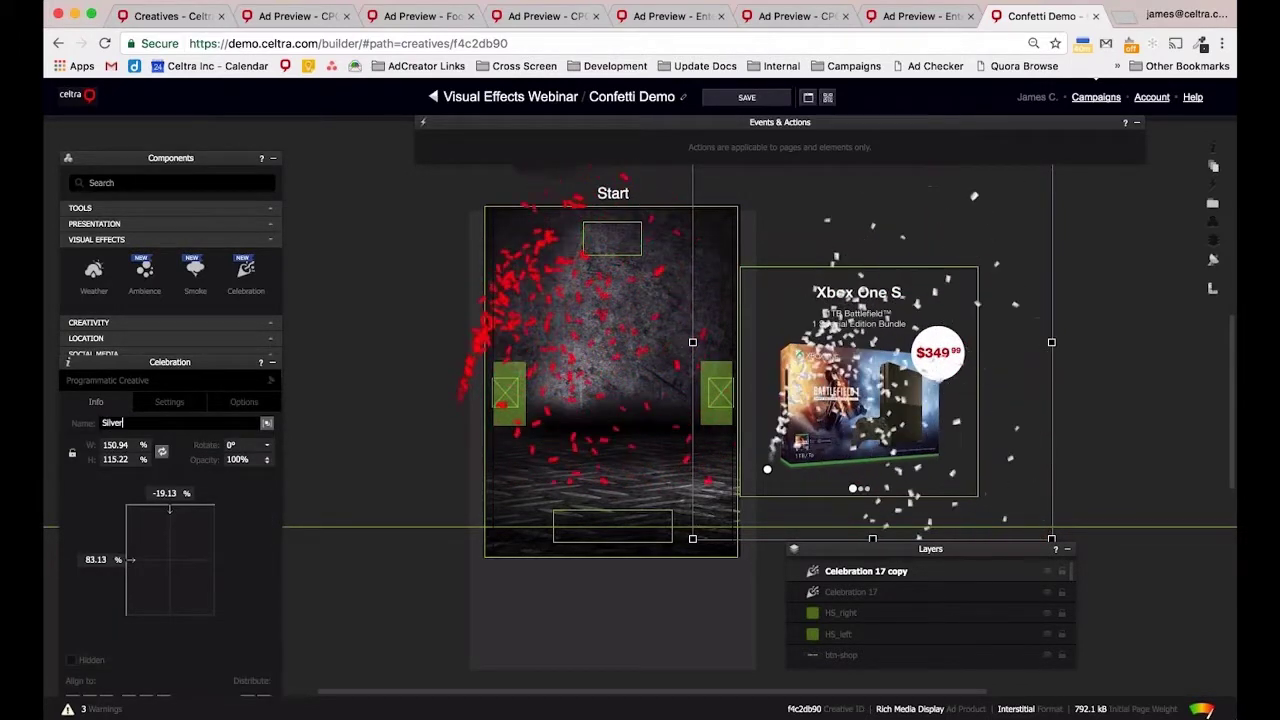
text(-right)
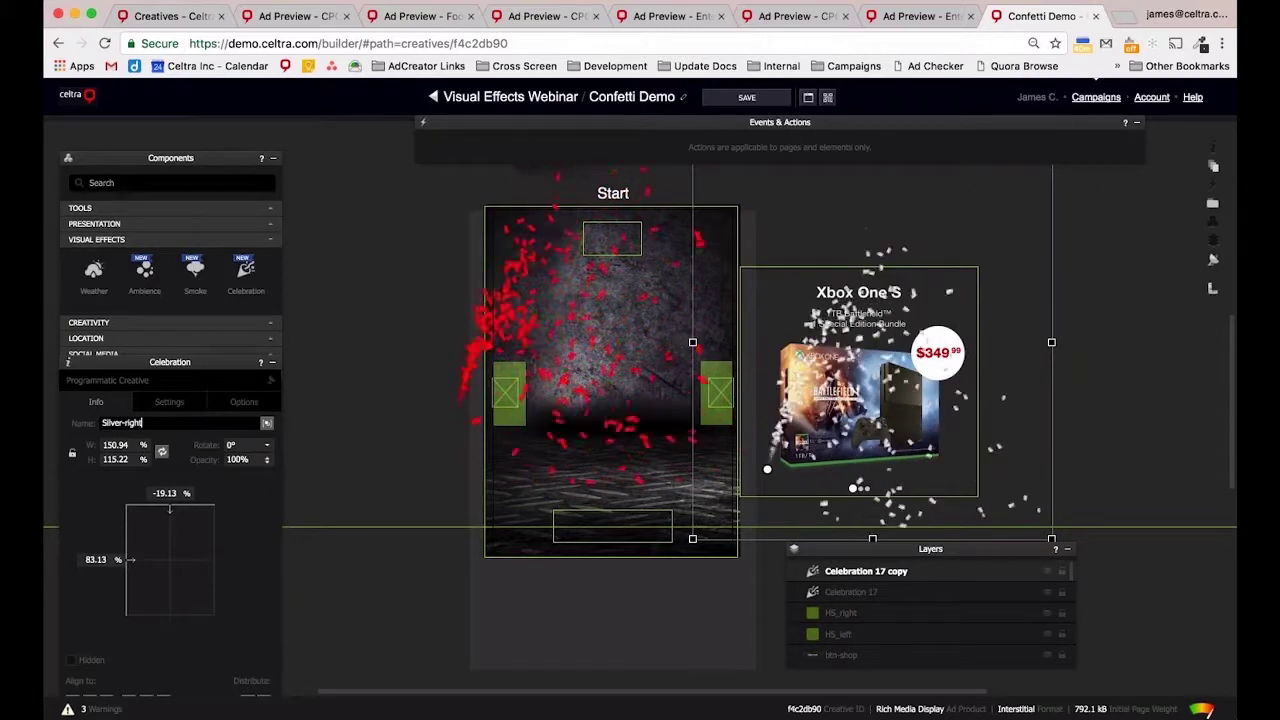
Set the Silver-right effect's direction to -110° and move it so the confetti shoots inward from the page's right edge.
click(244, 401)
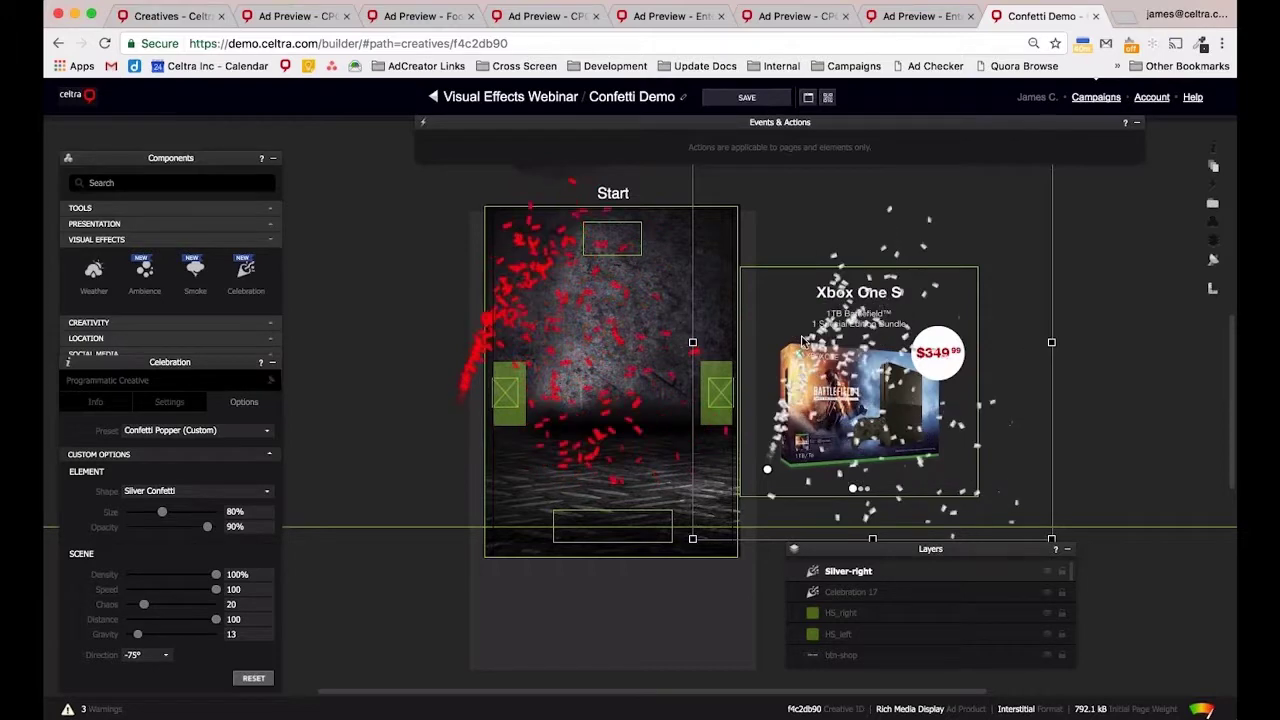
click(132, 654)
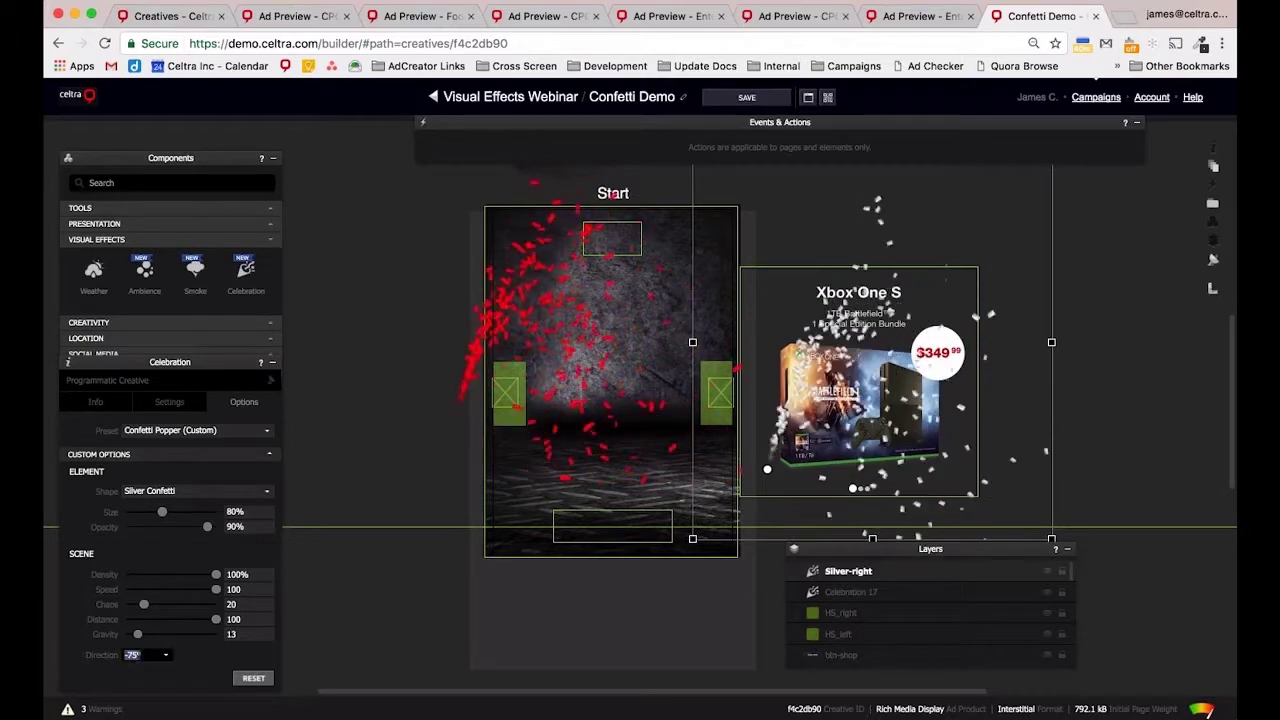
click(132, 654)
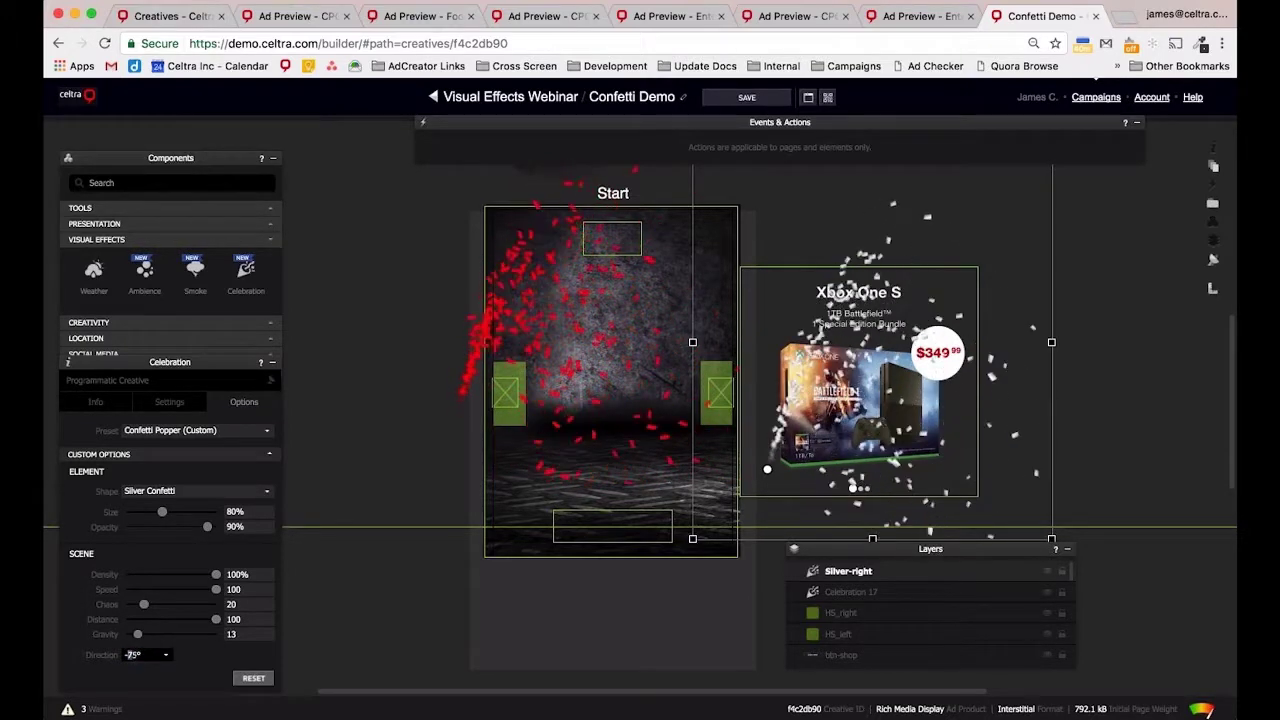
key(BackSpace)
text(11)
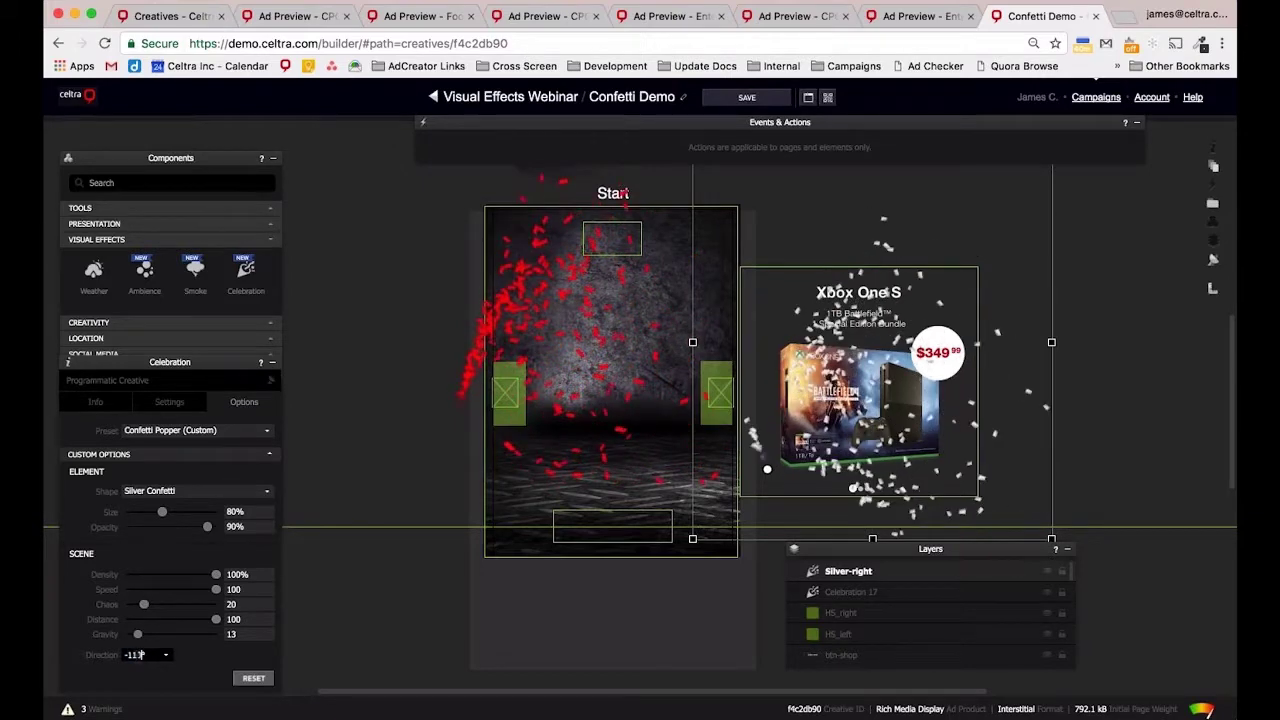
text(0)
key(Return)
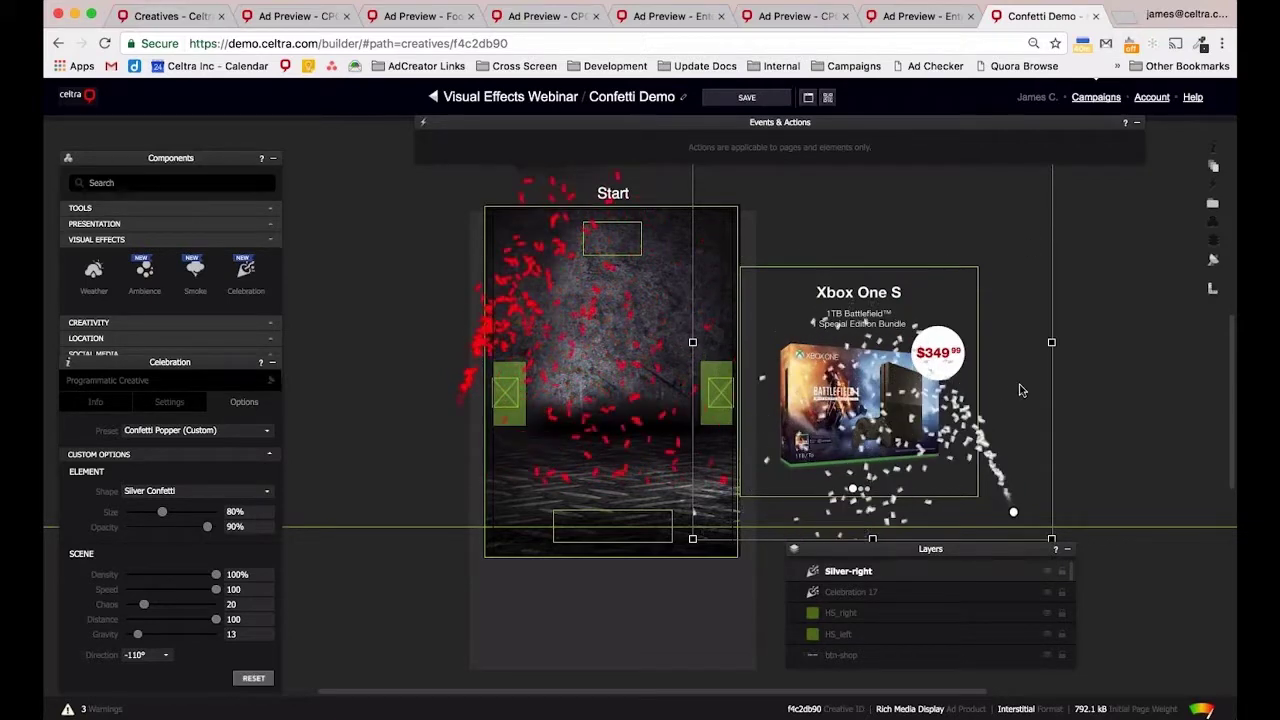
drag(997, 389, 796, 330)
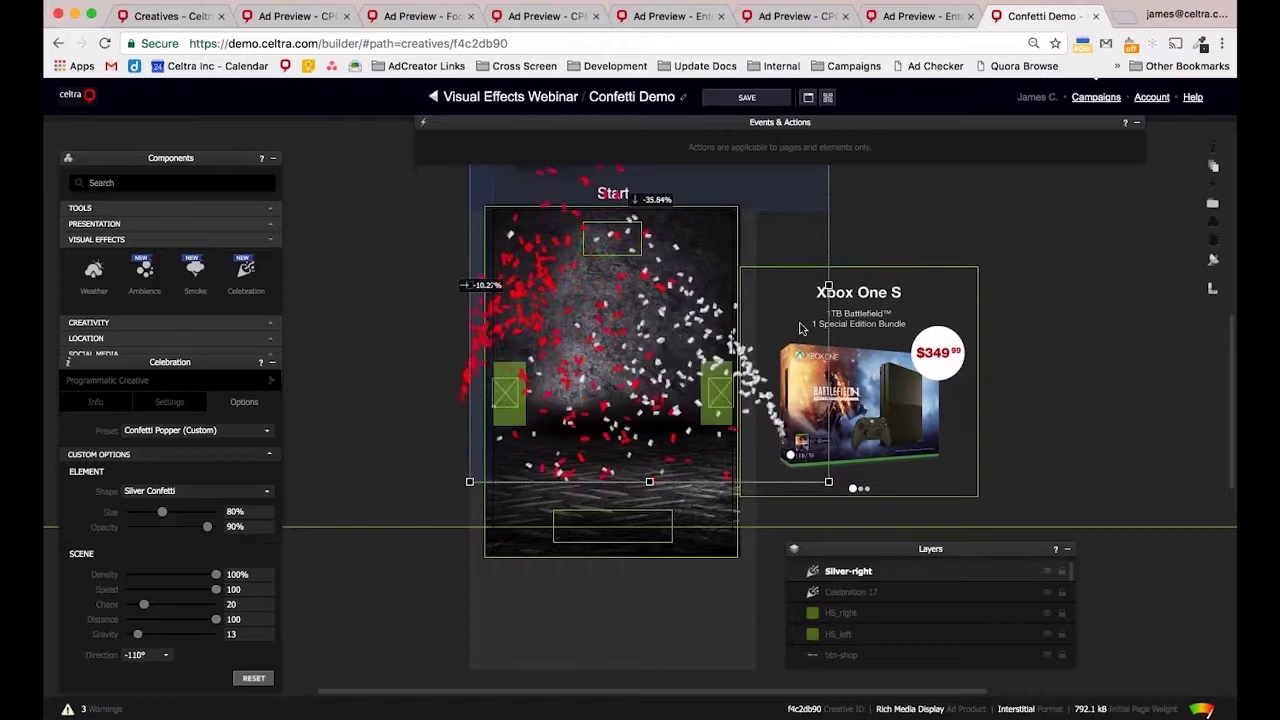
Select both confetti layers and move them down the layer order to just above the bg layer.
shift+click(870, 596)
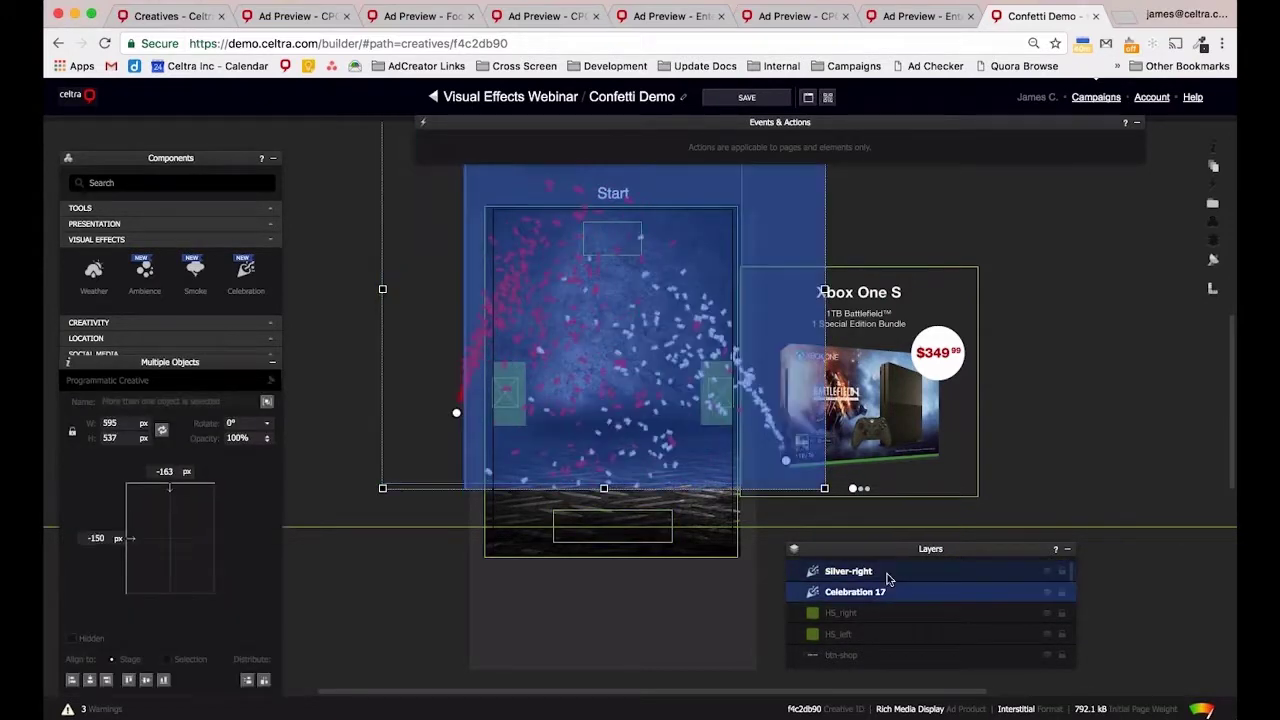
scroll(930, 605, up, 3)
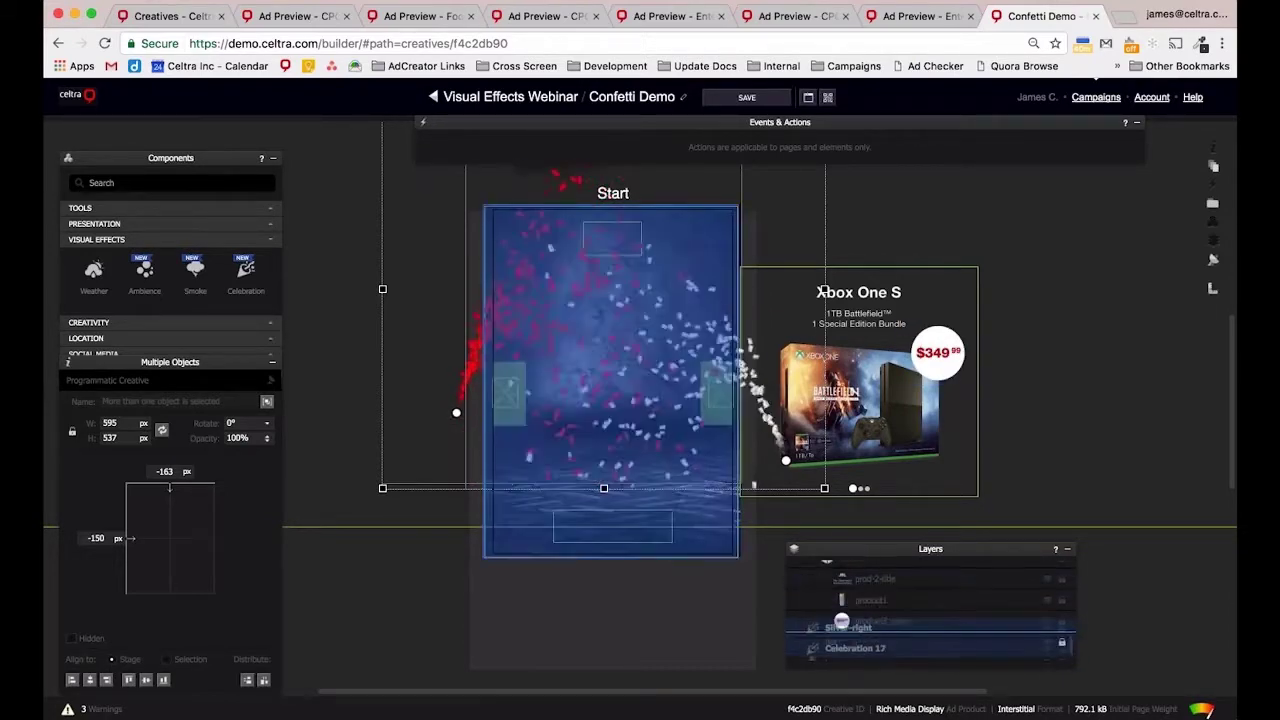
scroll(870, 645, down, 1)
Rename the red confetti layer as Red-left, deselect it to view the result, and show the Units & Pages list.
click(851, 641)
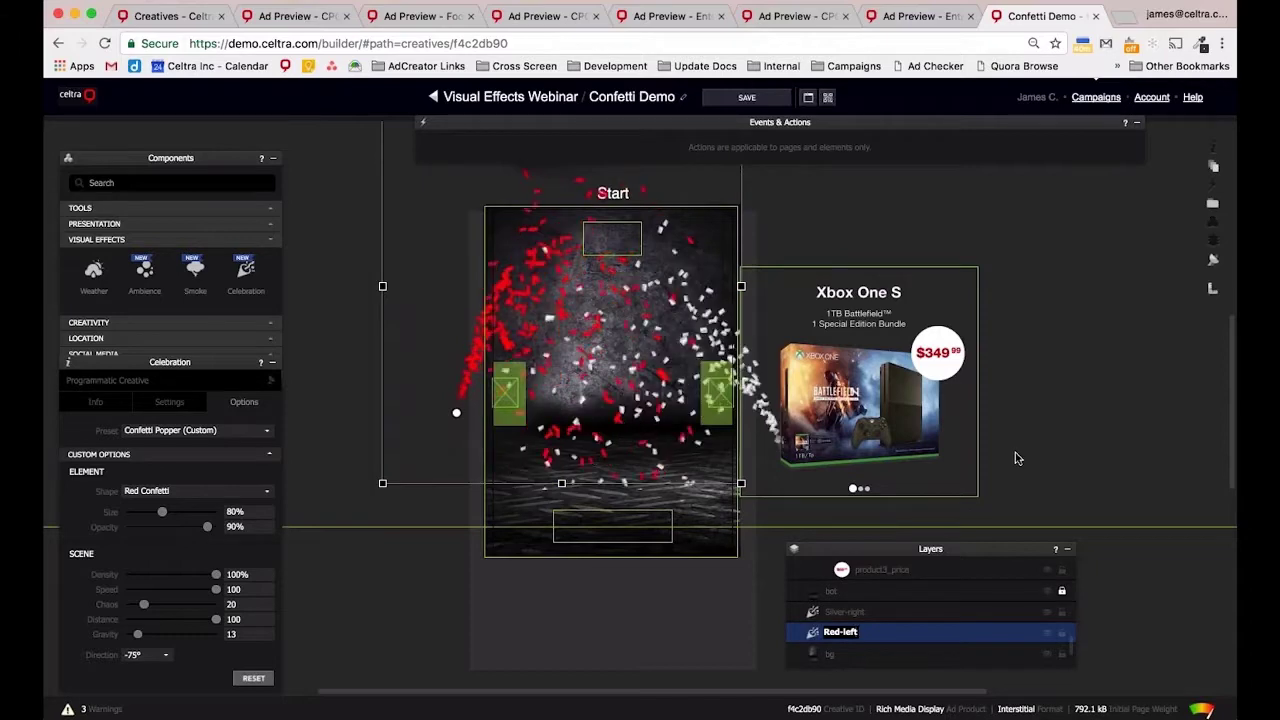
click(1015, 455)
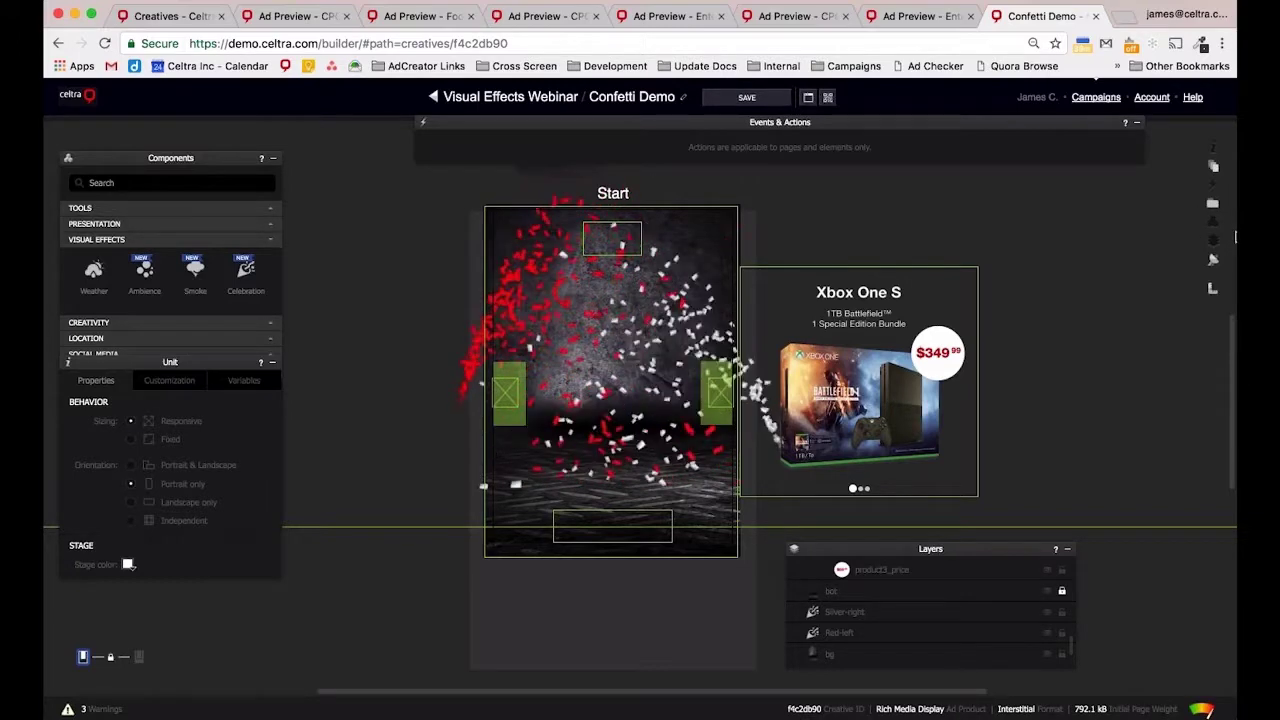
click(613, 193)
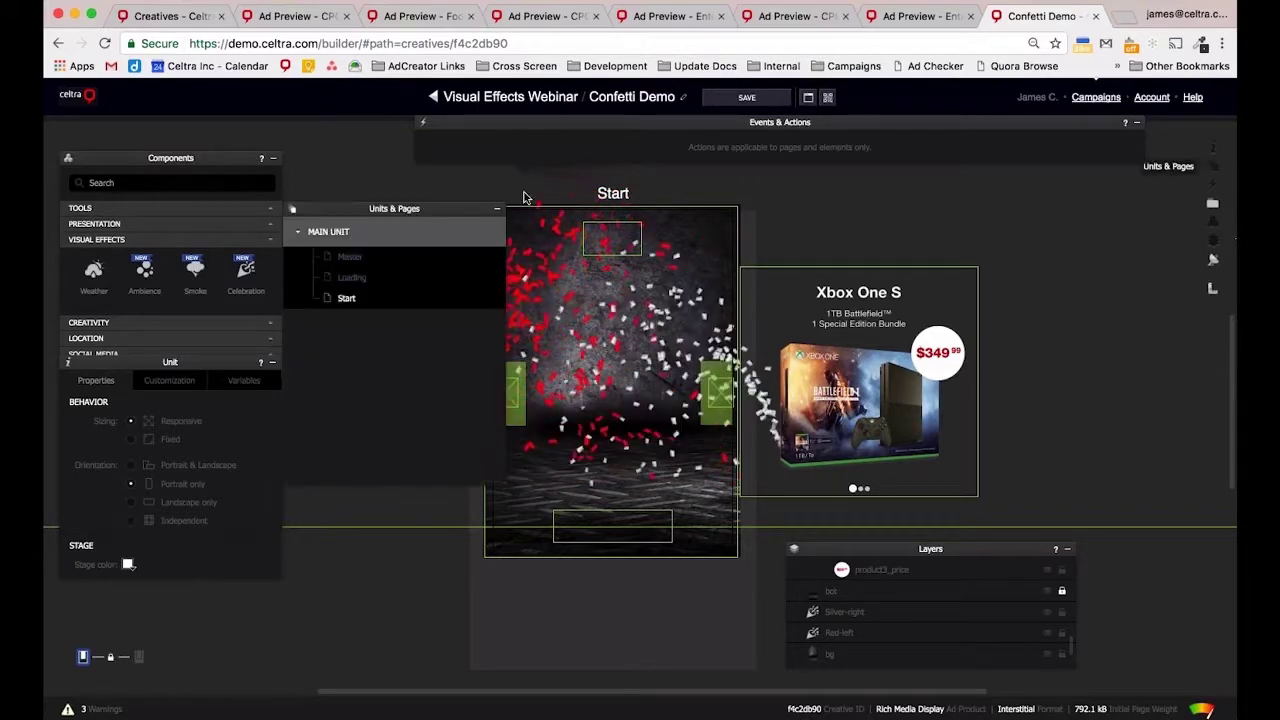
Add a Start Effect action for the Silver-right component to the Start page's Conffetti custom action set.
click(343, 297)
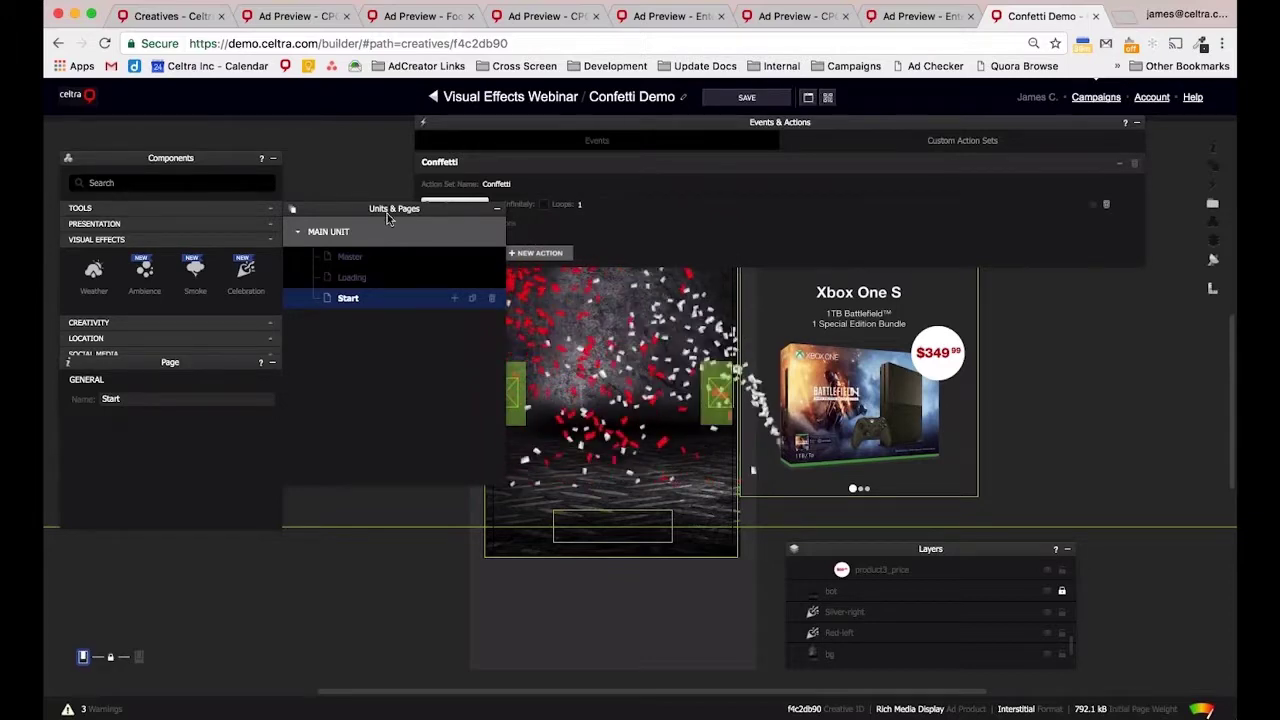
drag(385, 210, 374, 360)
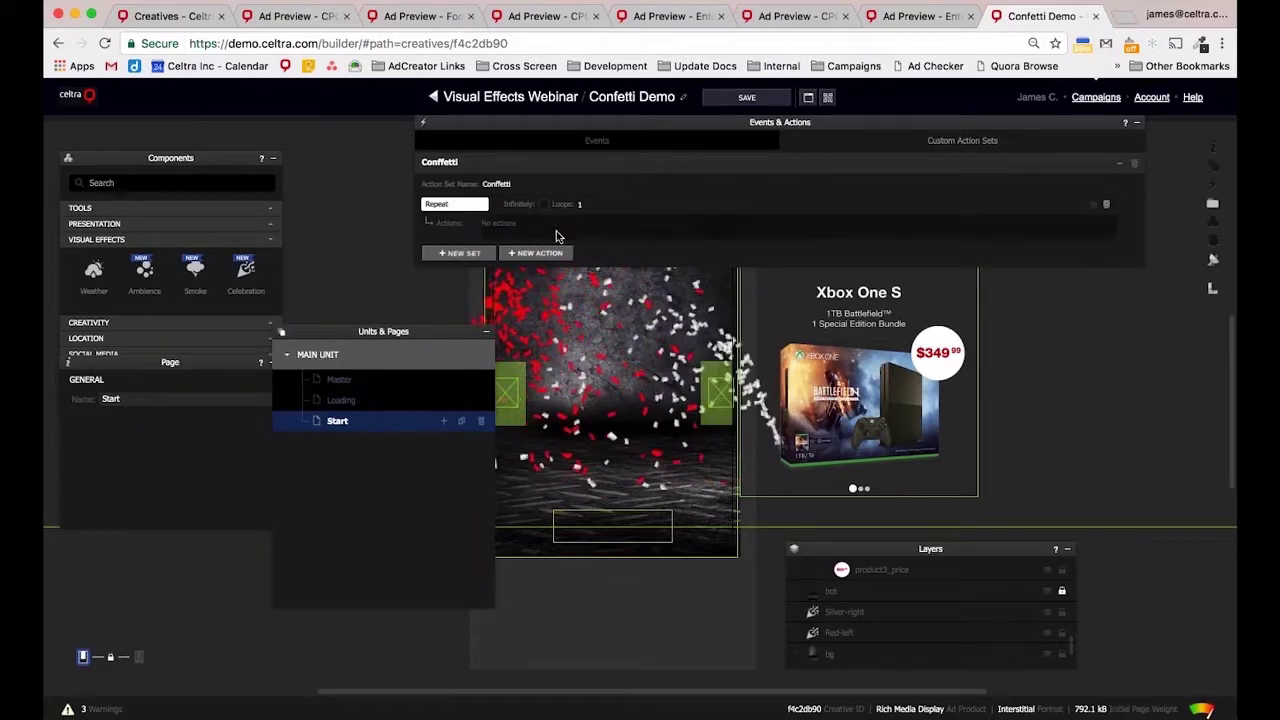
click(600, 235)
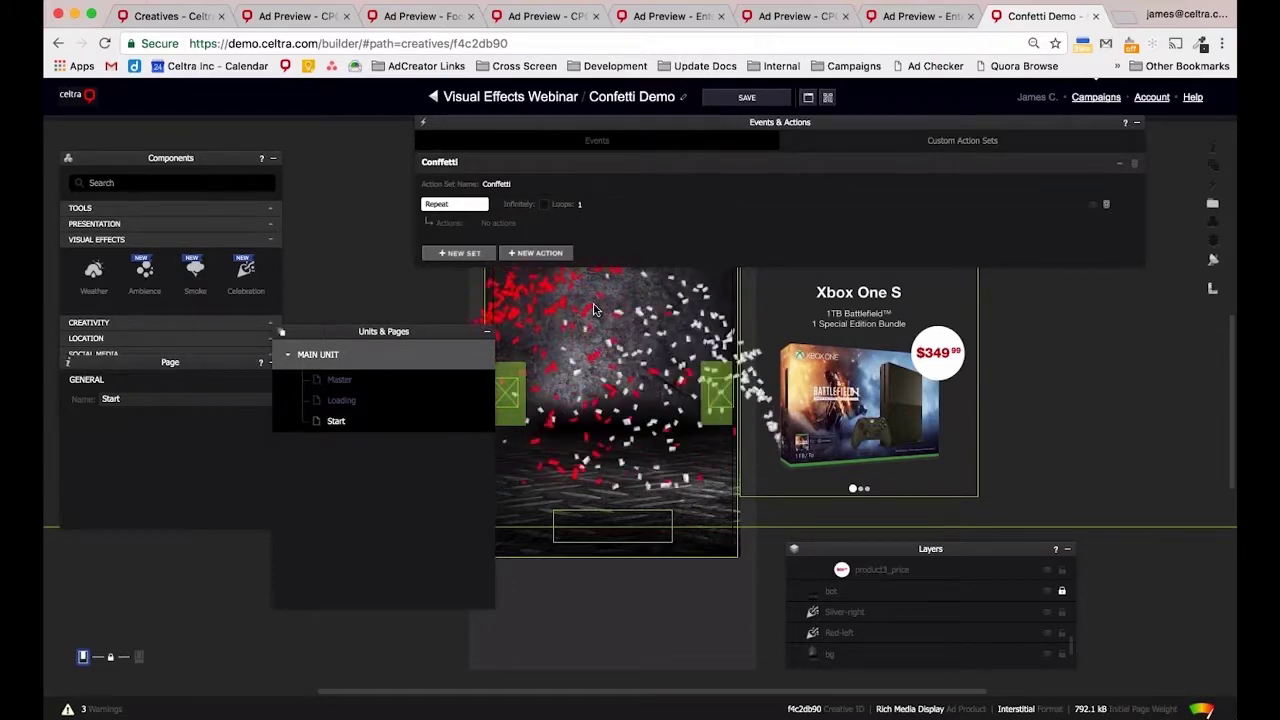
click(550, 258)
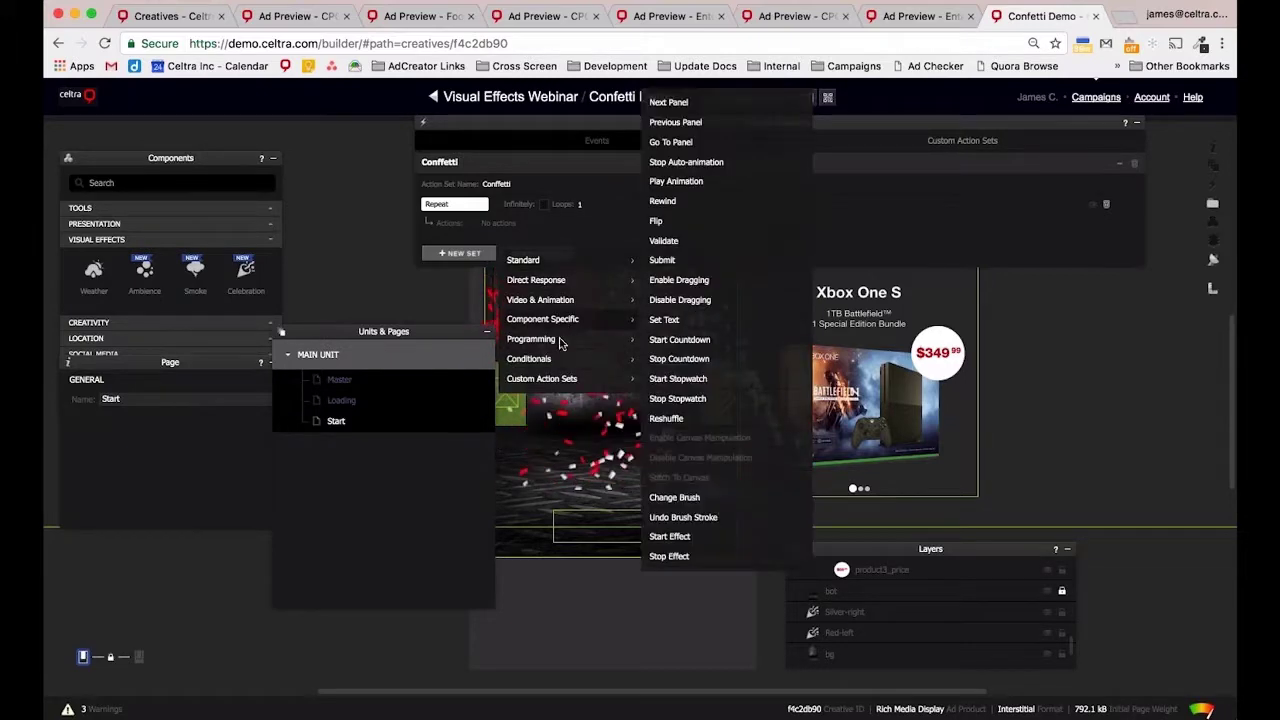
mouse_move(557, 342)
mouse_move(604, 319)
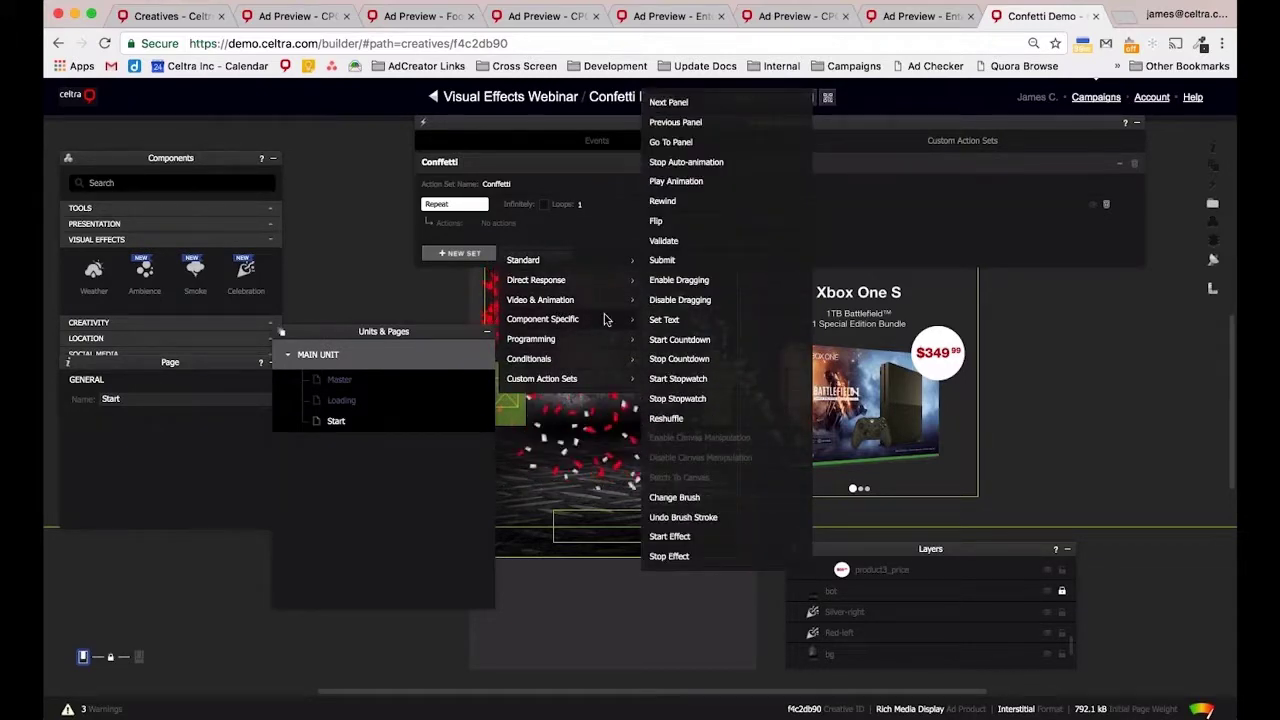
click(687, 539)
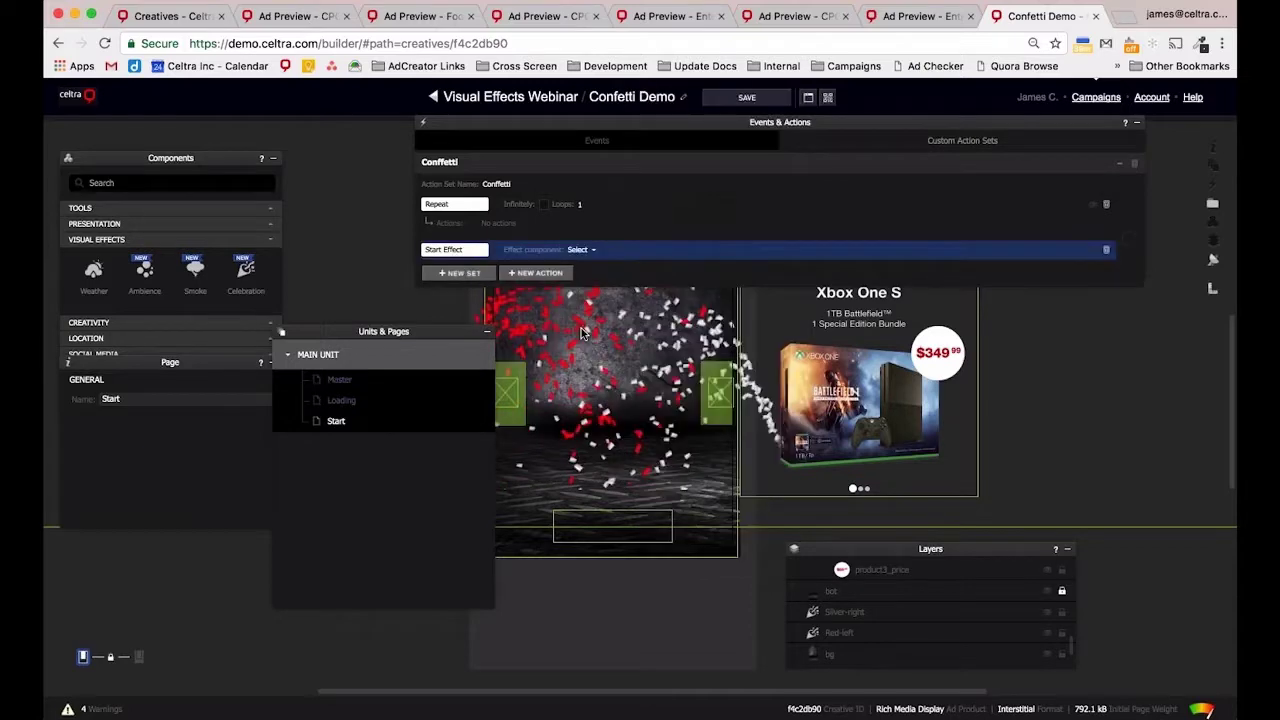
click(586, 250)
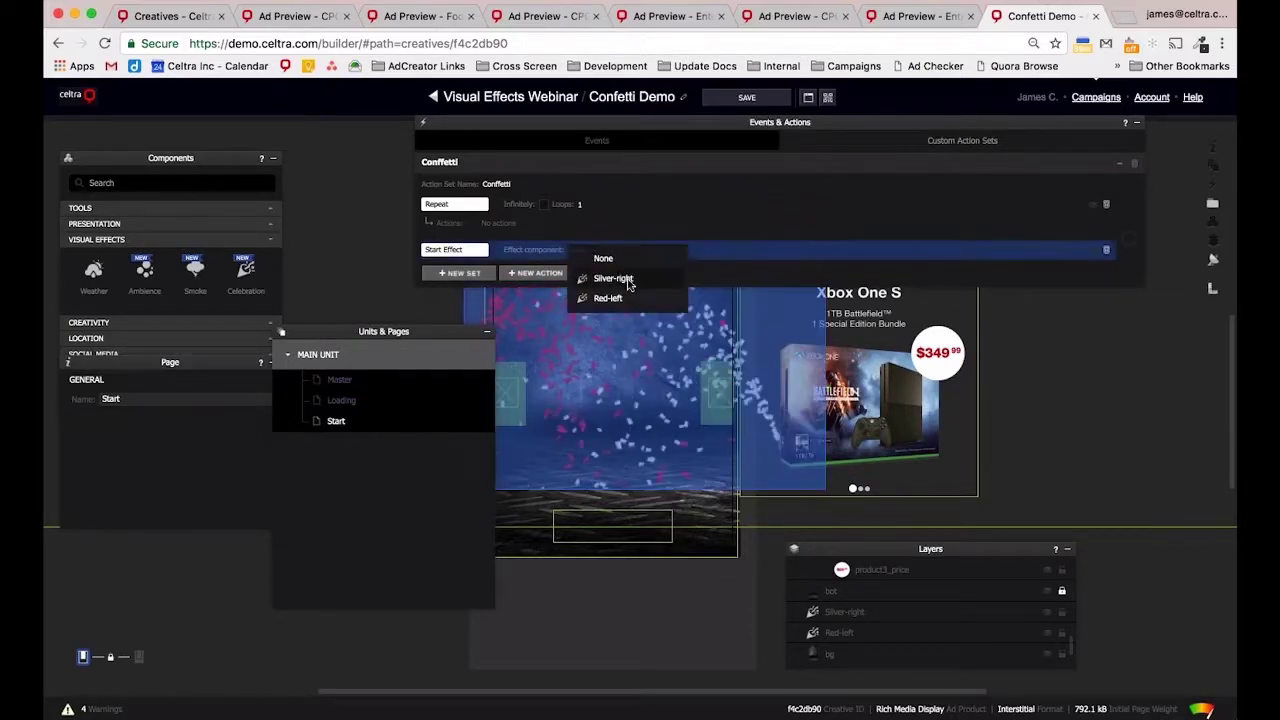
click(608, 278)
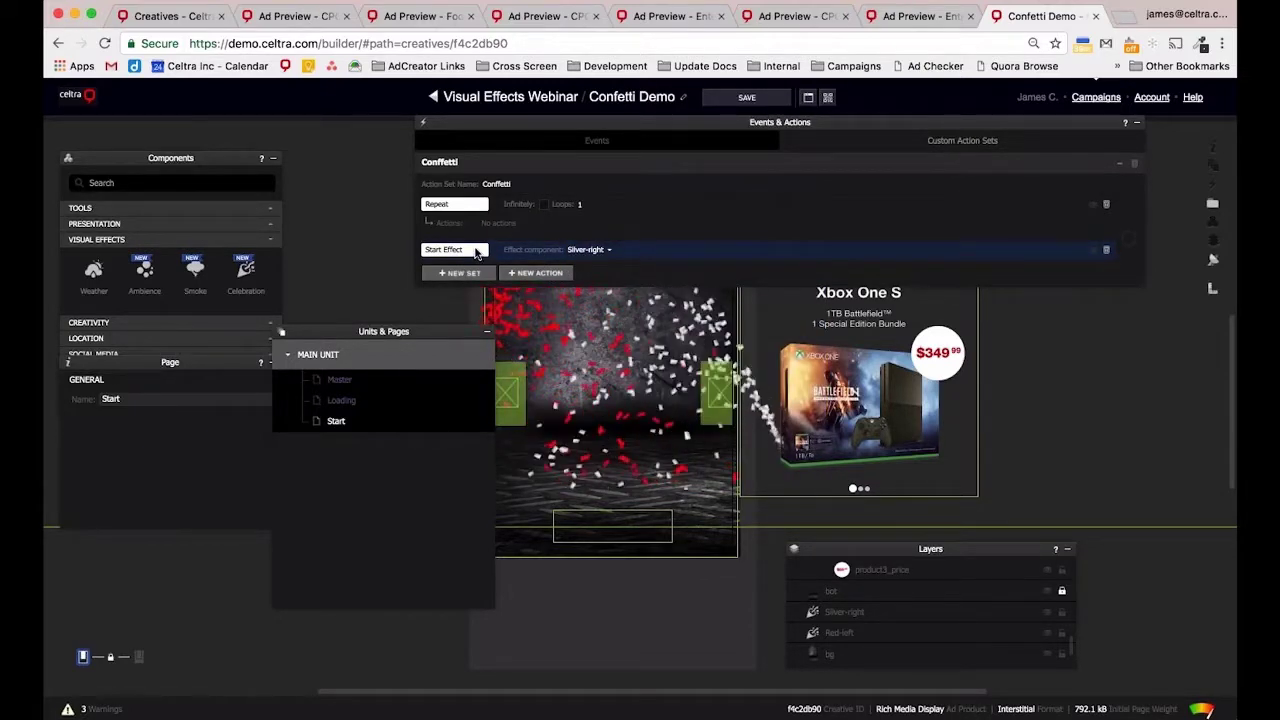
Duplicate the Silver-right Start Effect action and set the copy's effect component to Red-left.
key(super+d)
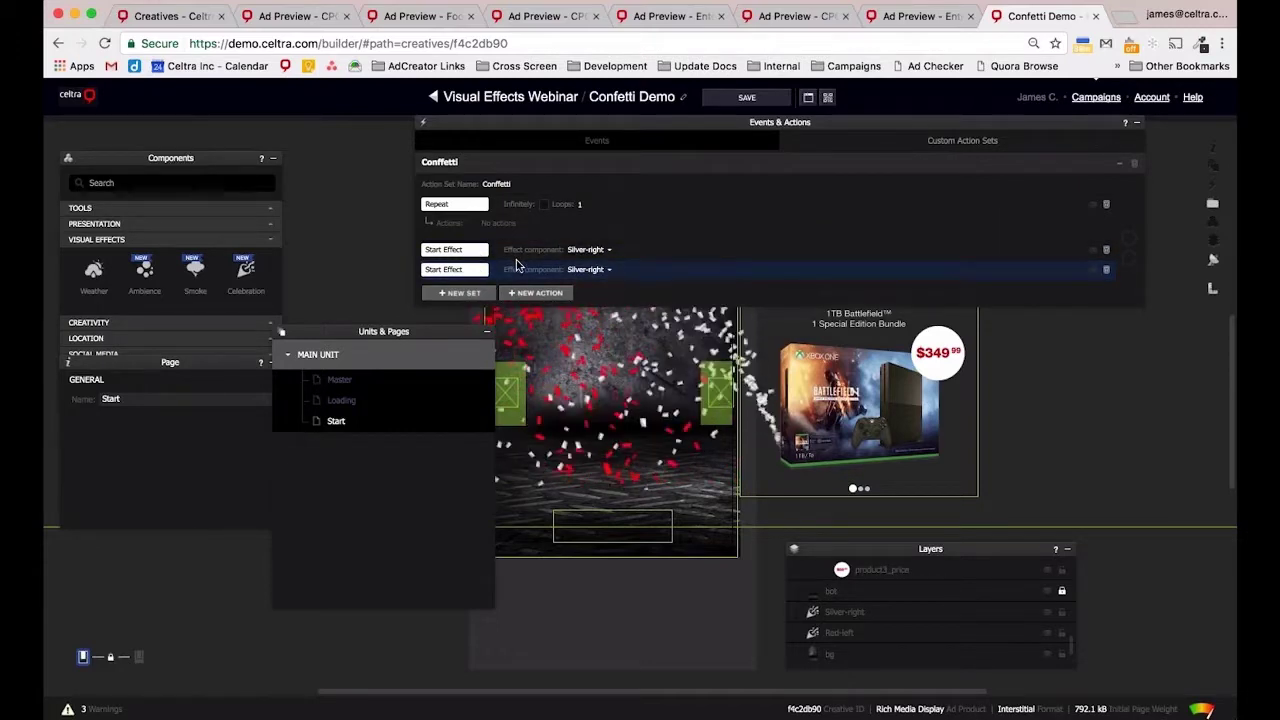
click(590, 269)
click(632, 319)
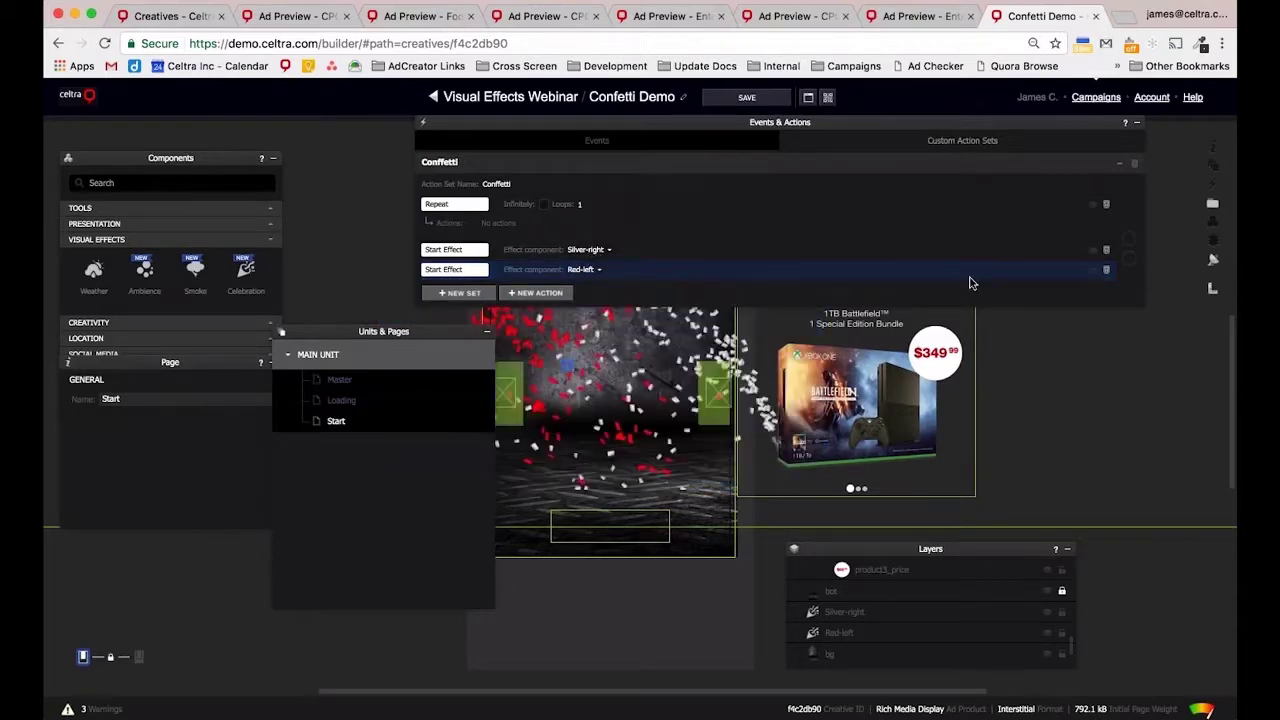
Add a Wait action with a duration of 800 after the two Start Effect actions.
click(547, 292)
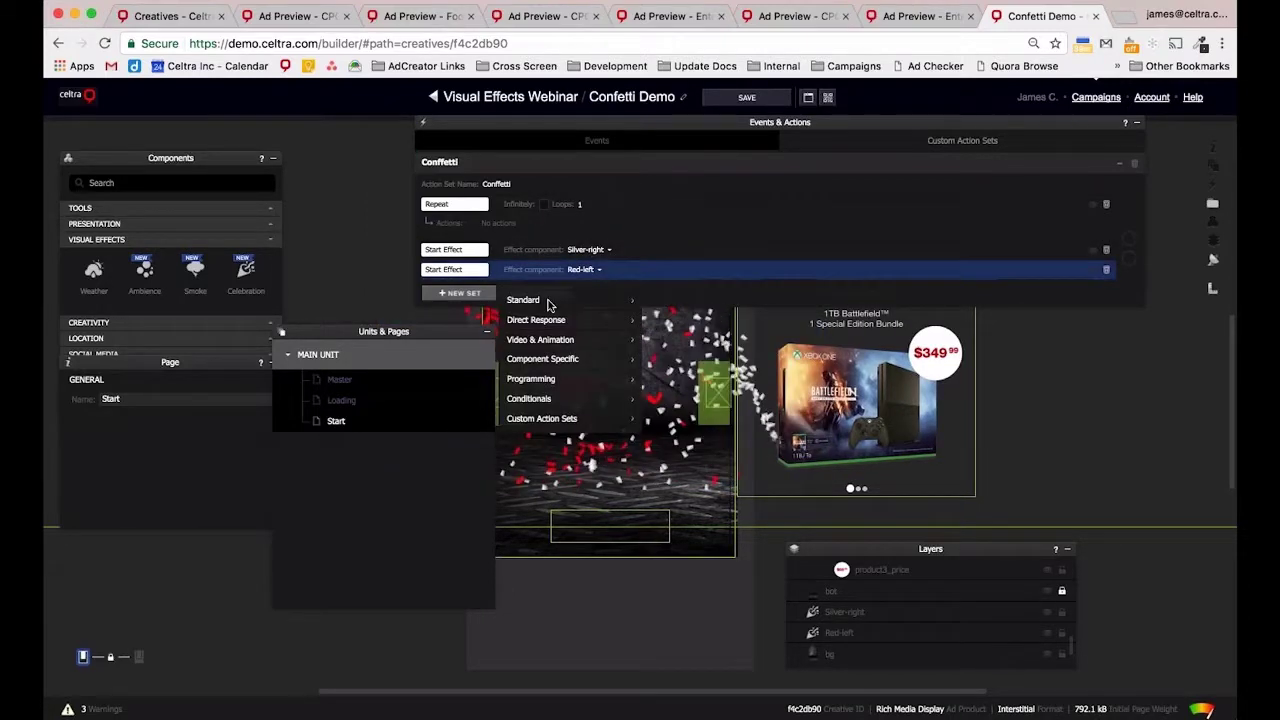
mouse_move(560, 404)
mouse_move(545, 379)
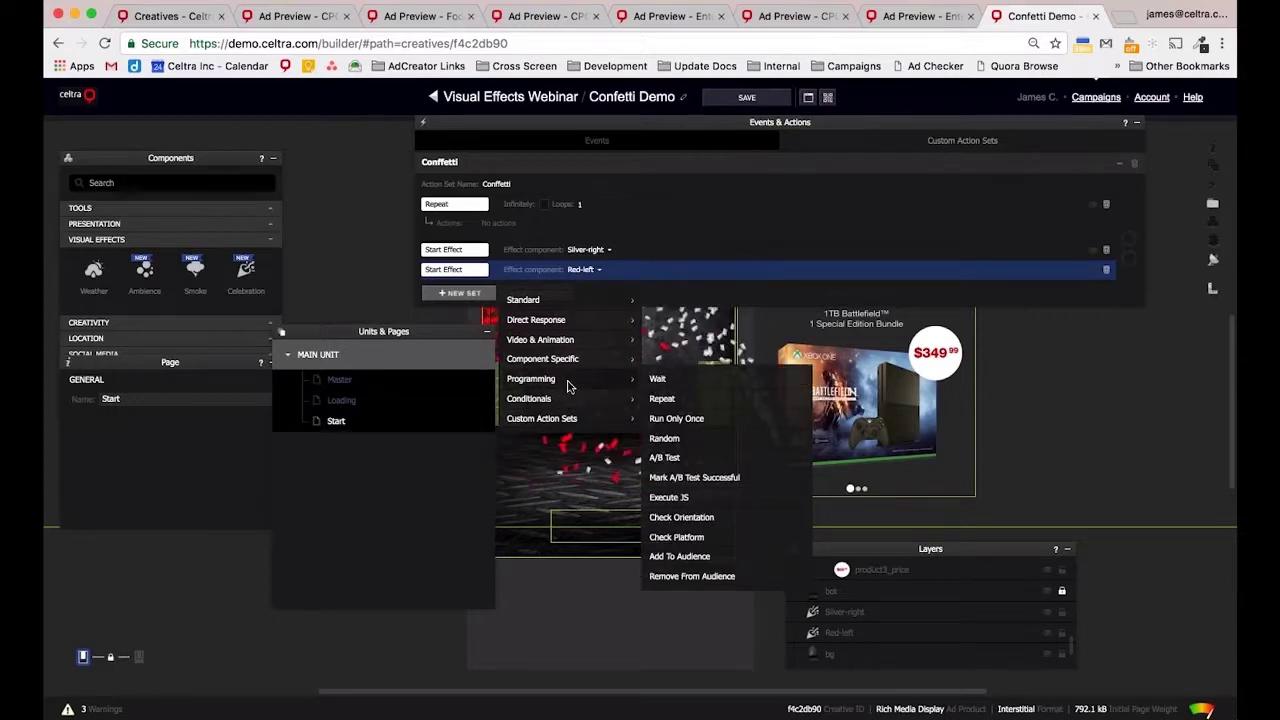
click(673, 382)
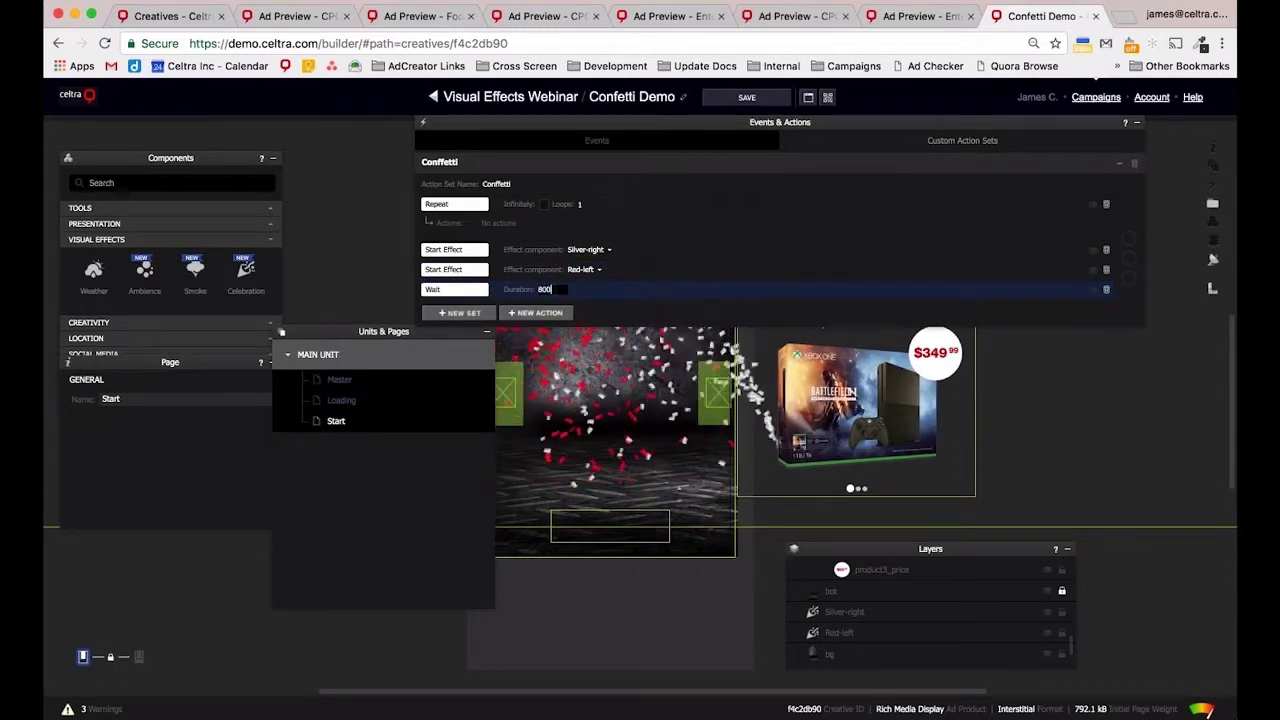
text(800)
key(Return)
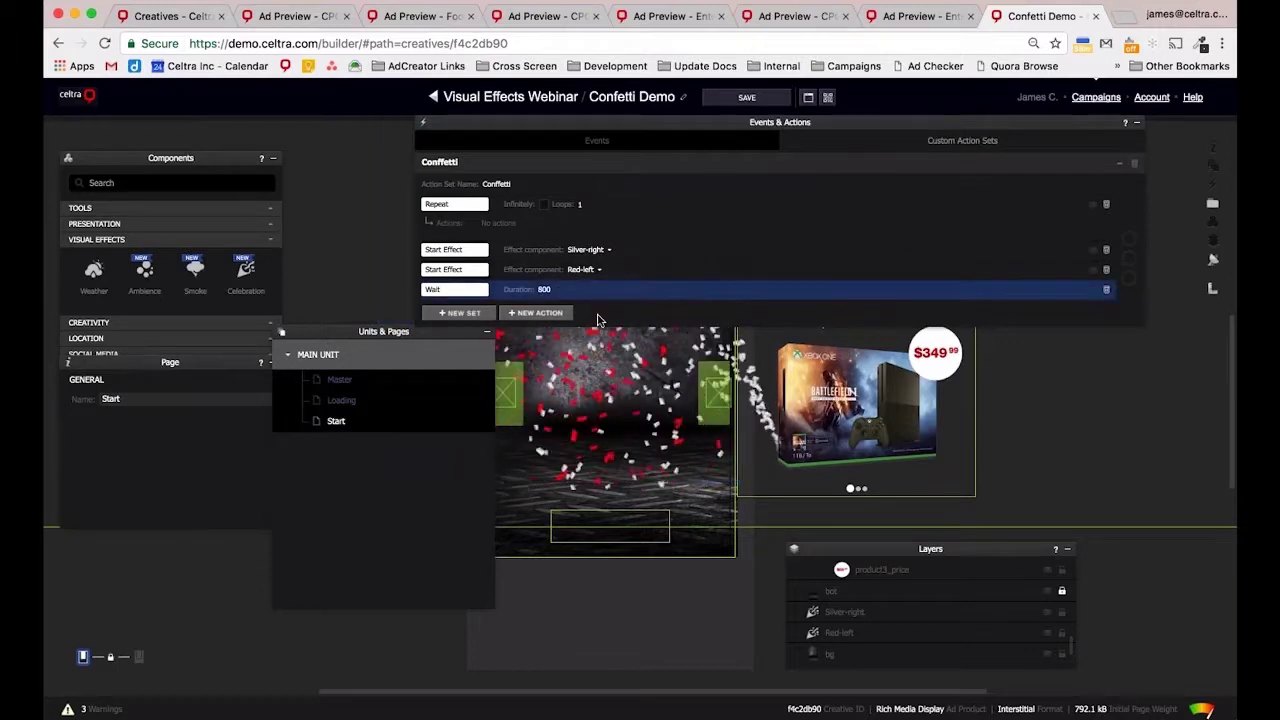
Add a Stop Effect action for the Silver-right component after the Wait action.
click(534, 316)
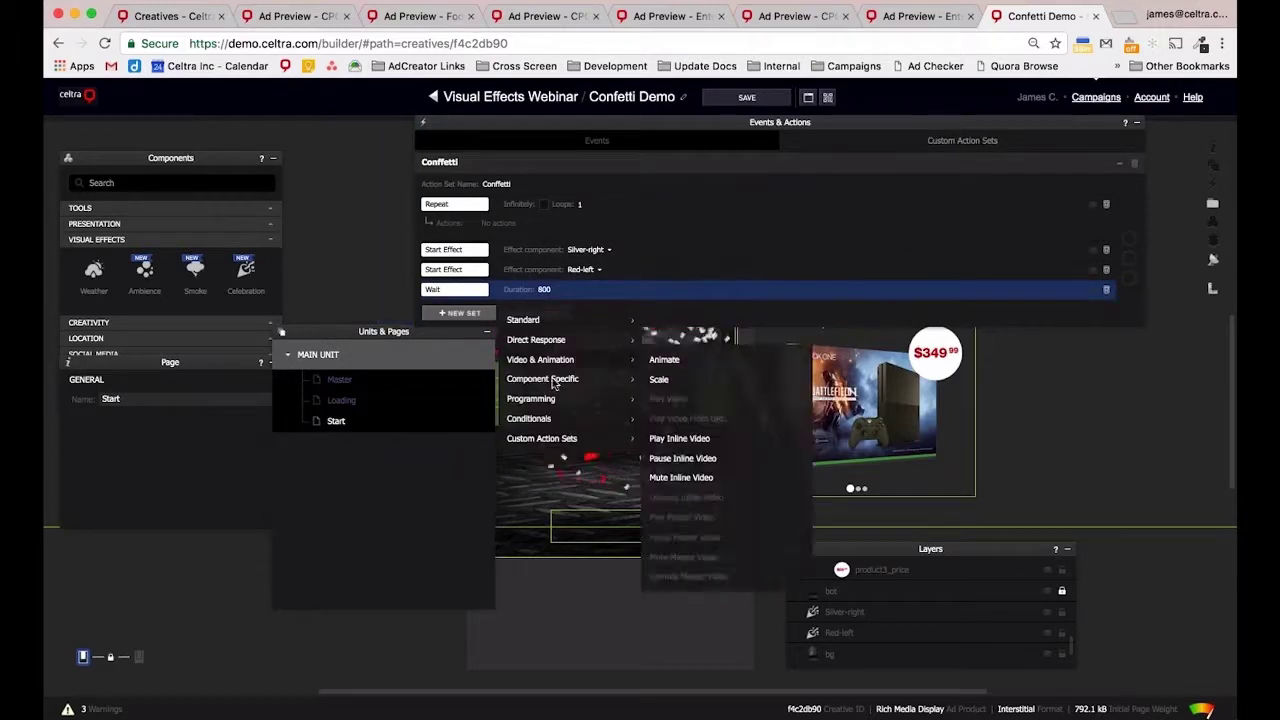
mouse_move(552, 383)
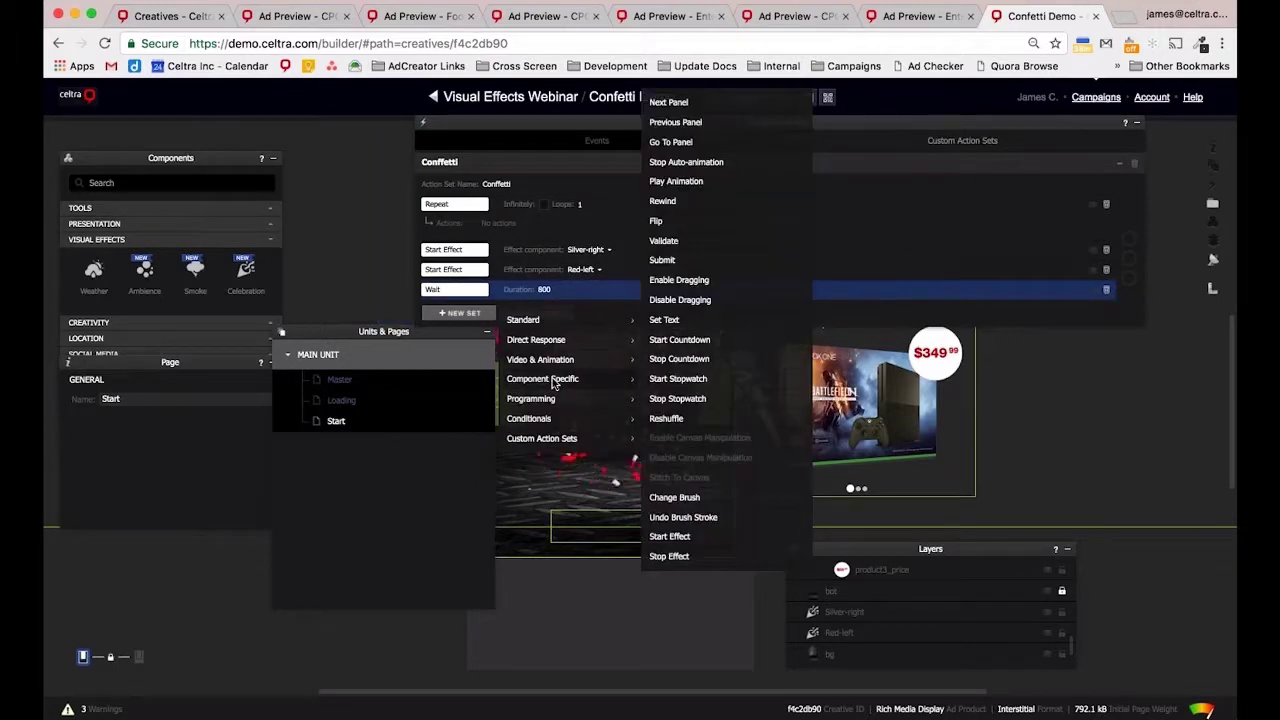
click(681, 559)
click(589, 311)
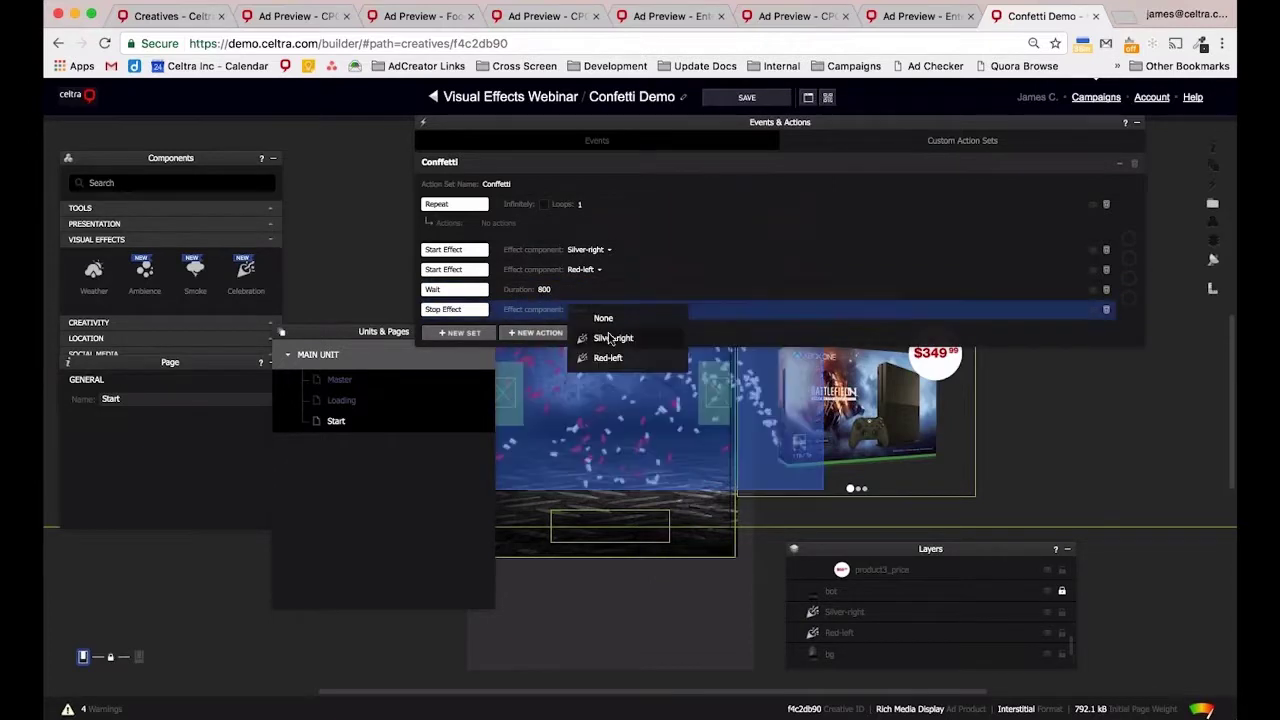
click(610, 338)
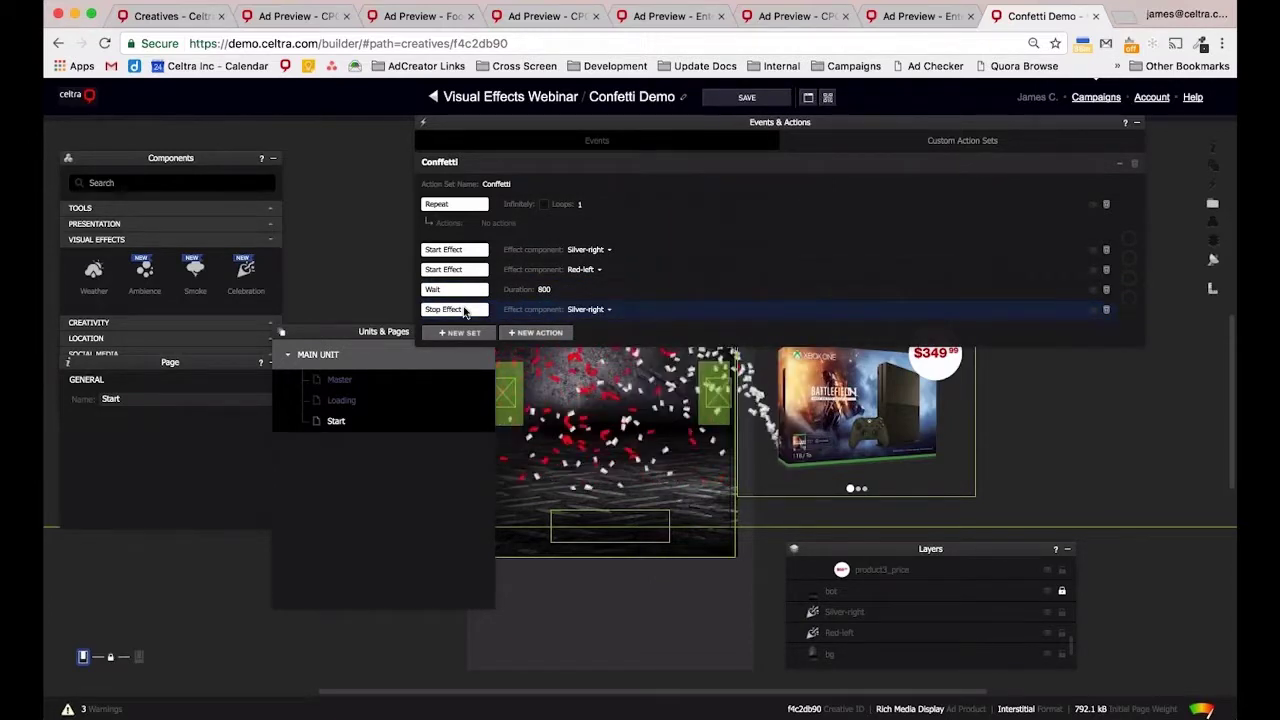
Duplicate the Silver-right Stop Effect action and set the copy's effect component to Red-left.
key(super+v)
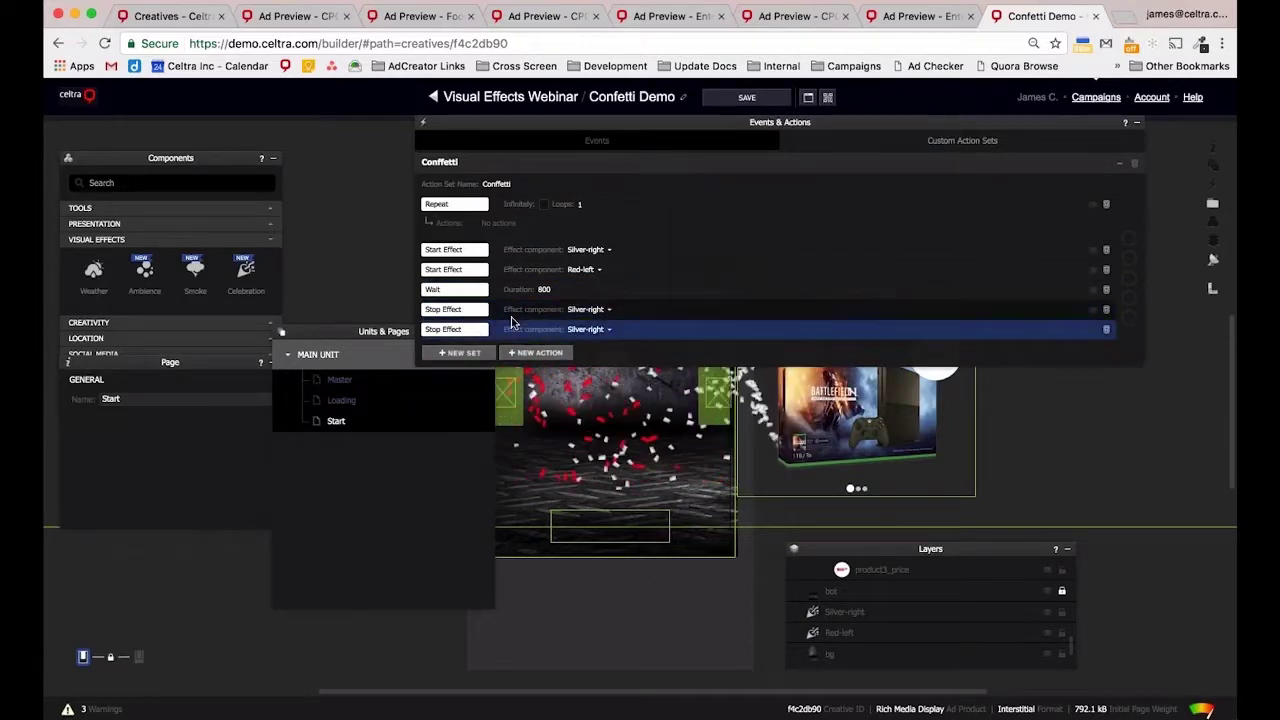
click(593, 334)
click(588, 378)
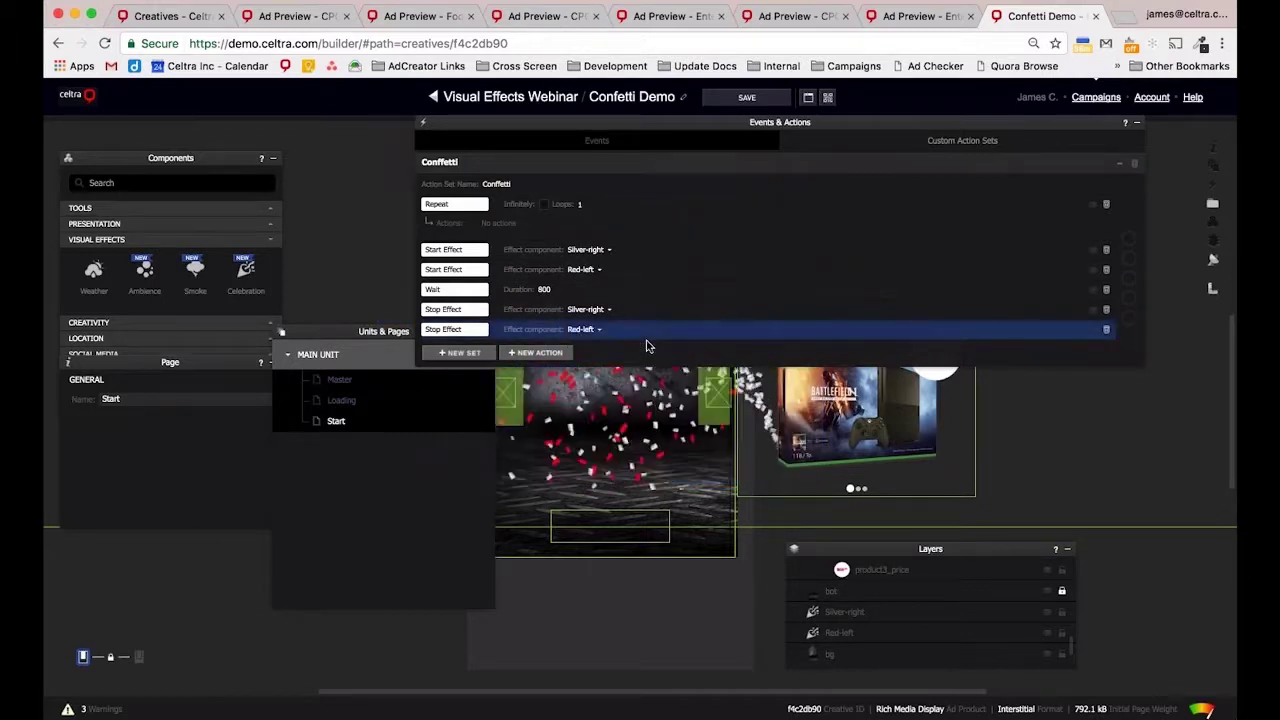
Set the Wait action and the Silver-right Stop Effect action to each start only after the preceding actions finish.
click(1129, 287)
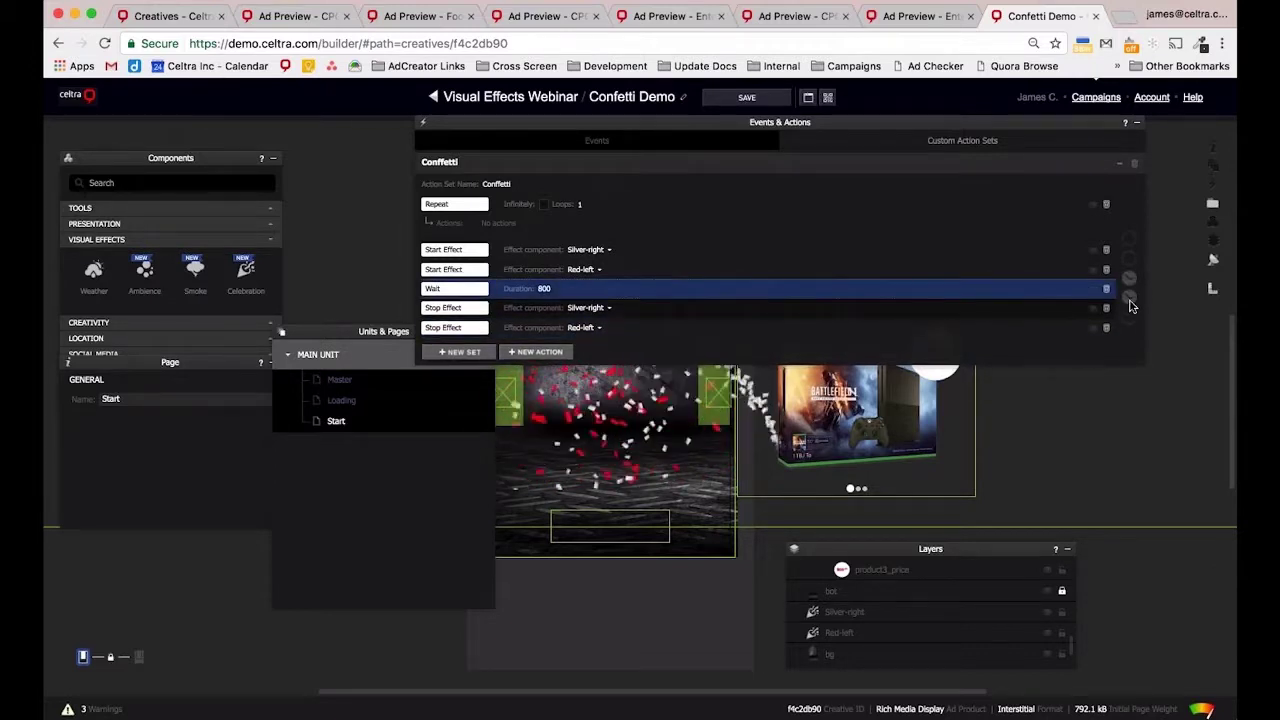
click(1129, 306)
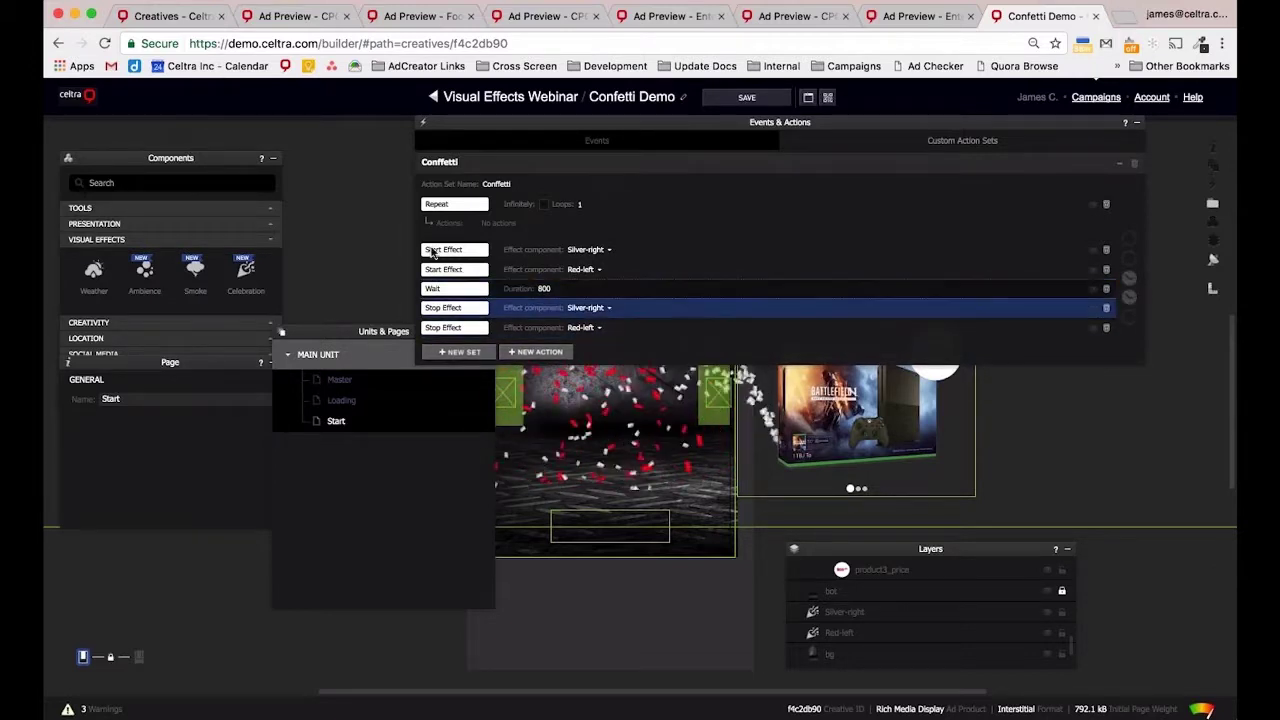
click(477, 305)
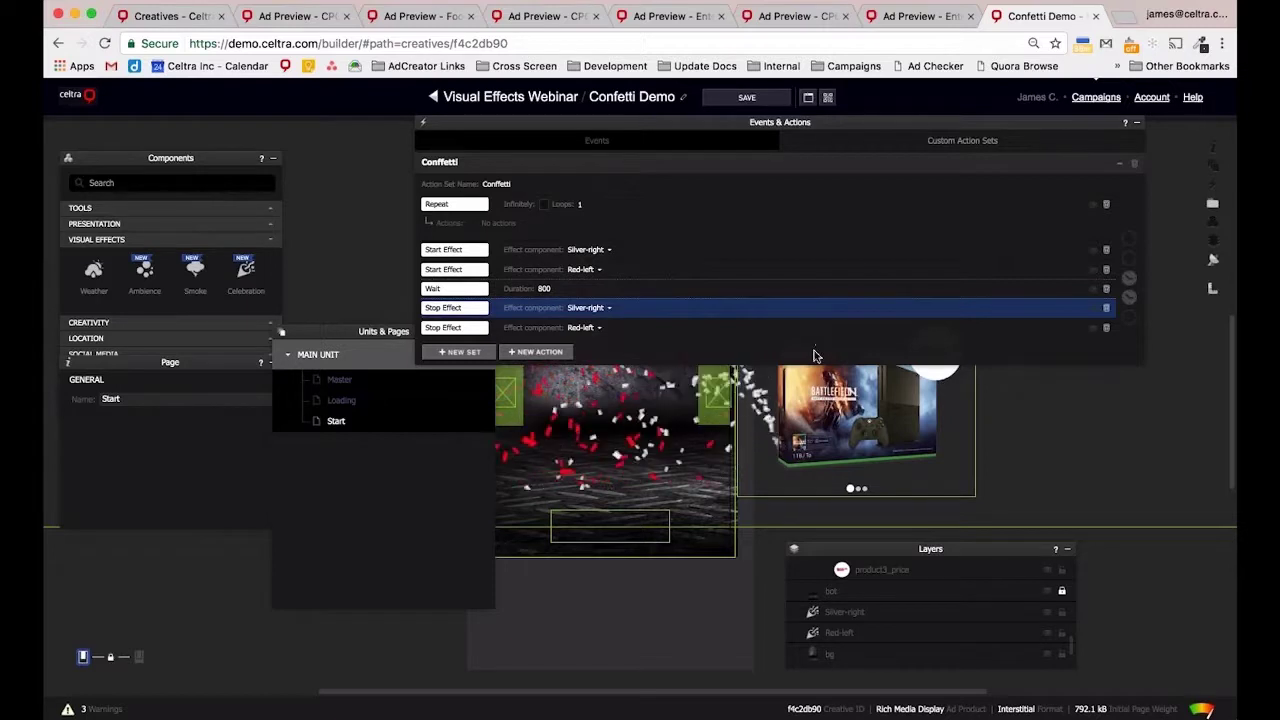
Save the Confetti Demo creative and launch its ad preview in a background tab.
key(super+s)
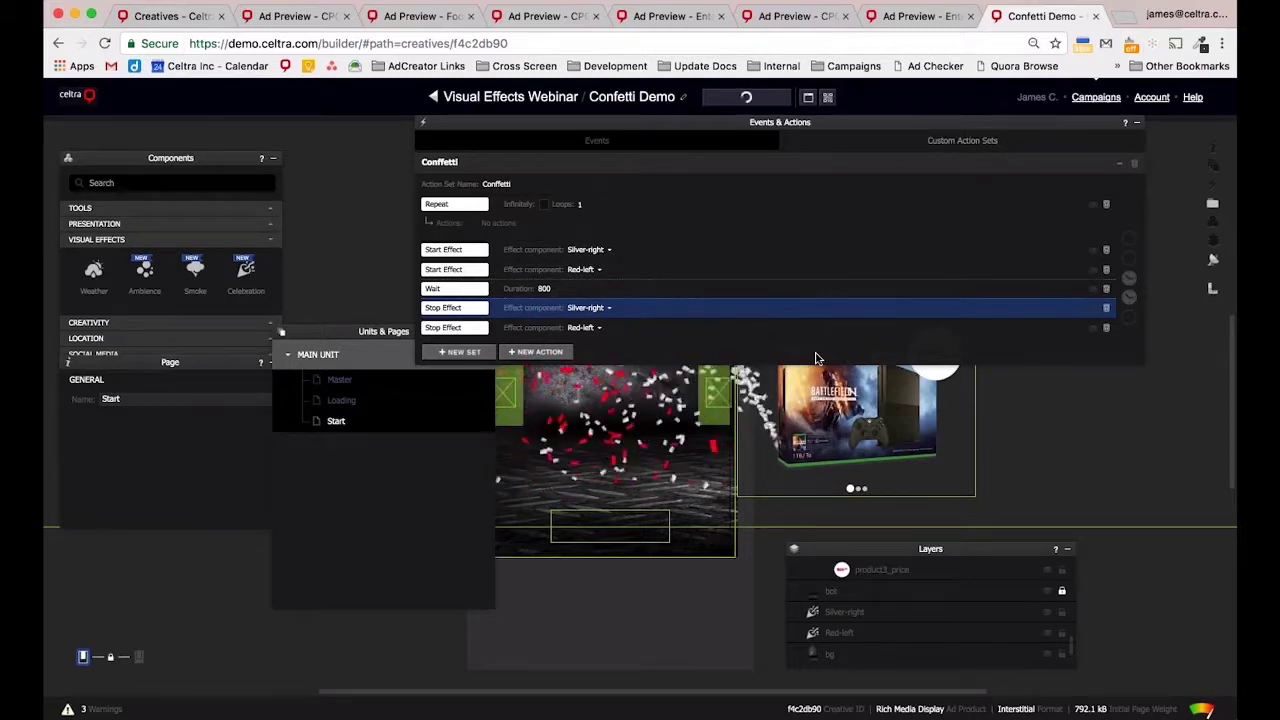
click(809, 98)
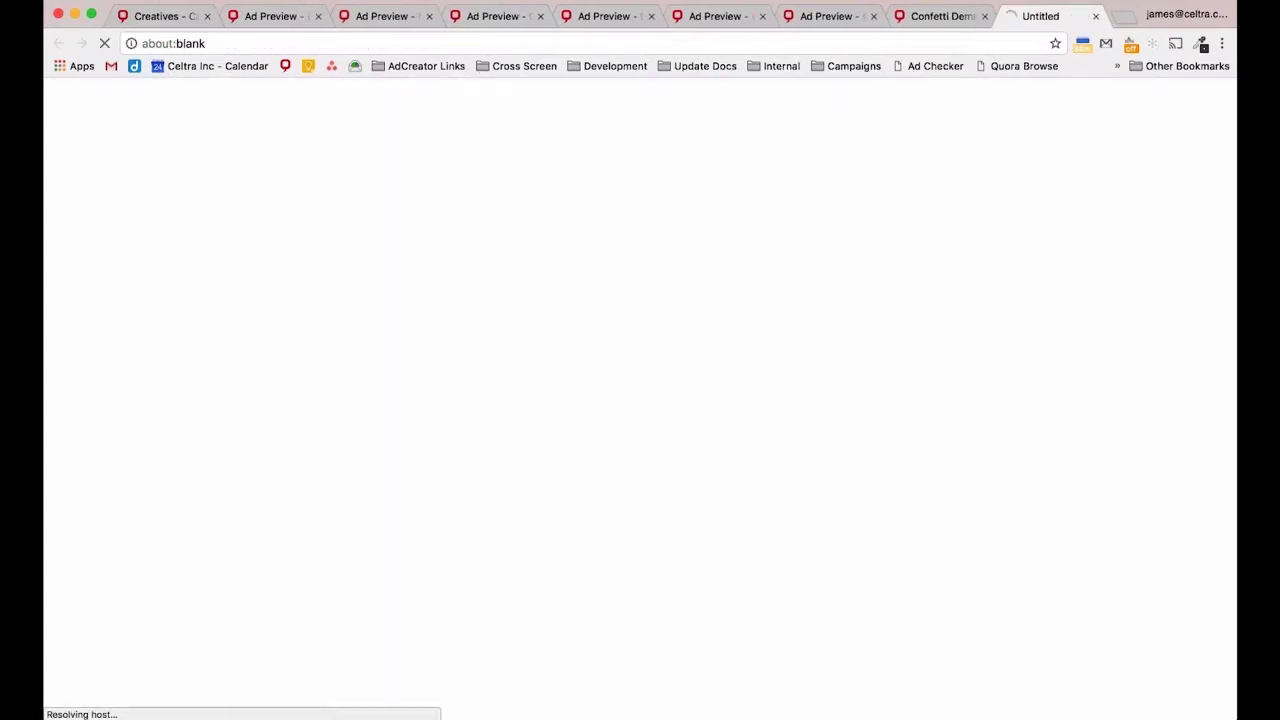
click(928, 16)
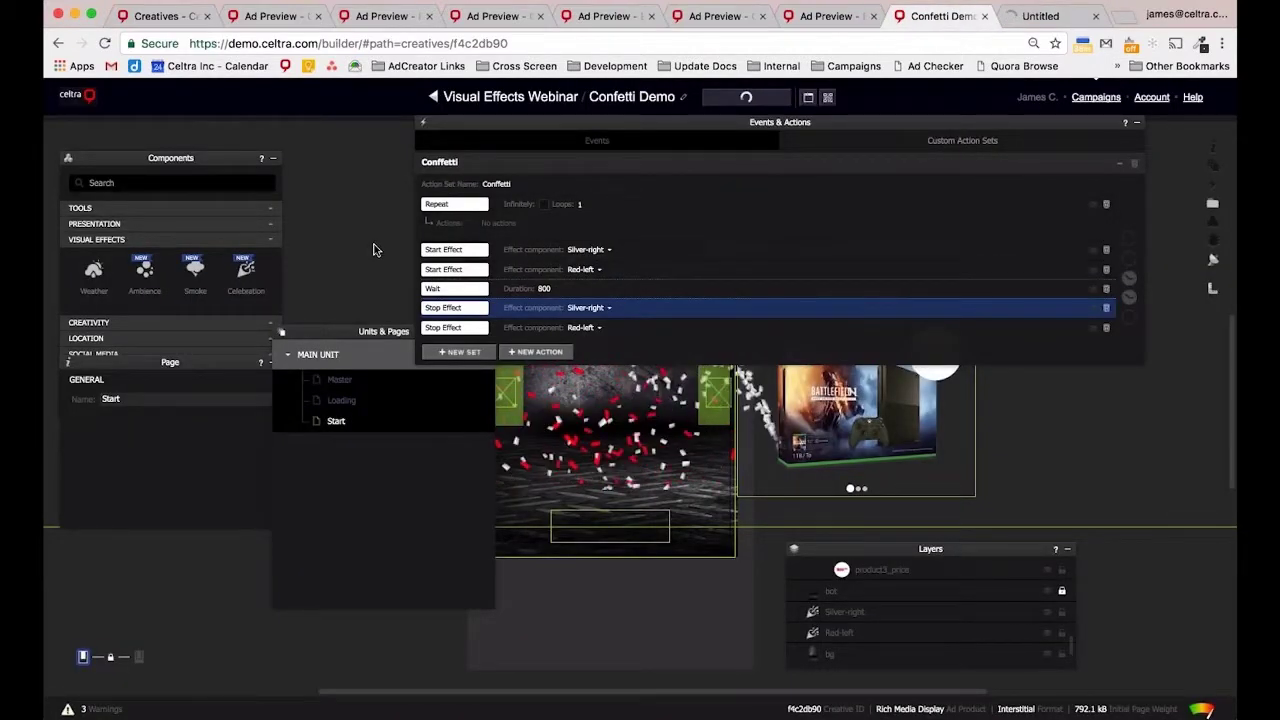
Assign Silver-right and Red-left to the two Stop Effect actions in the Start page's Before Appear event.
click(745, 537)
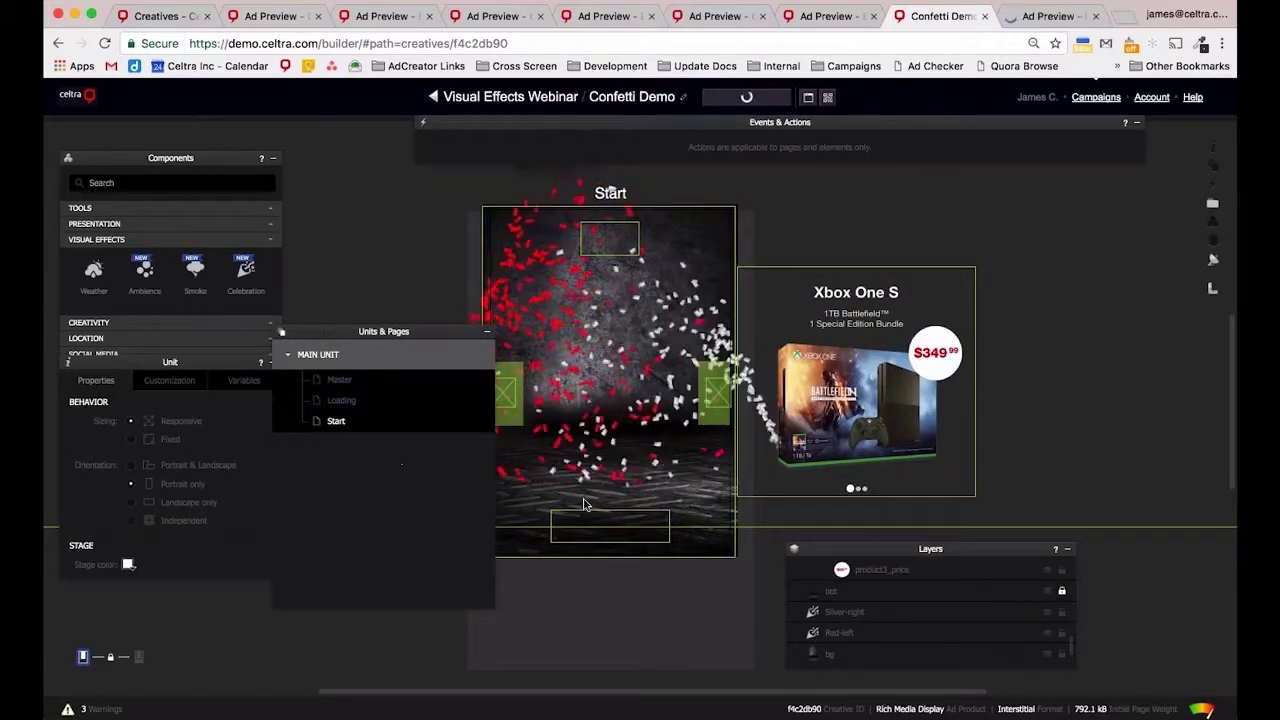
click(338, 421)
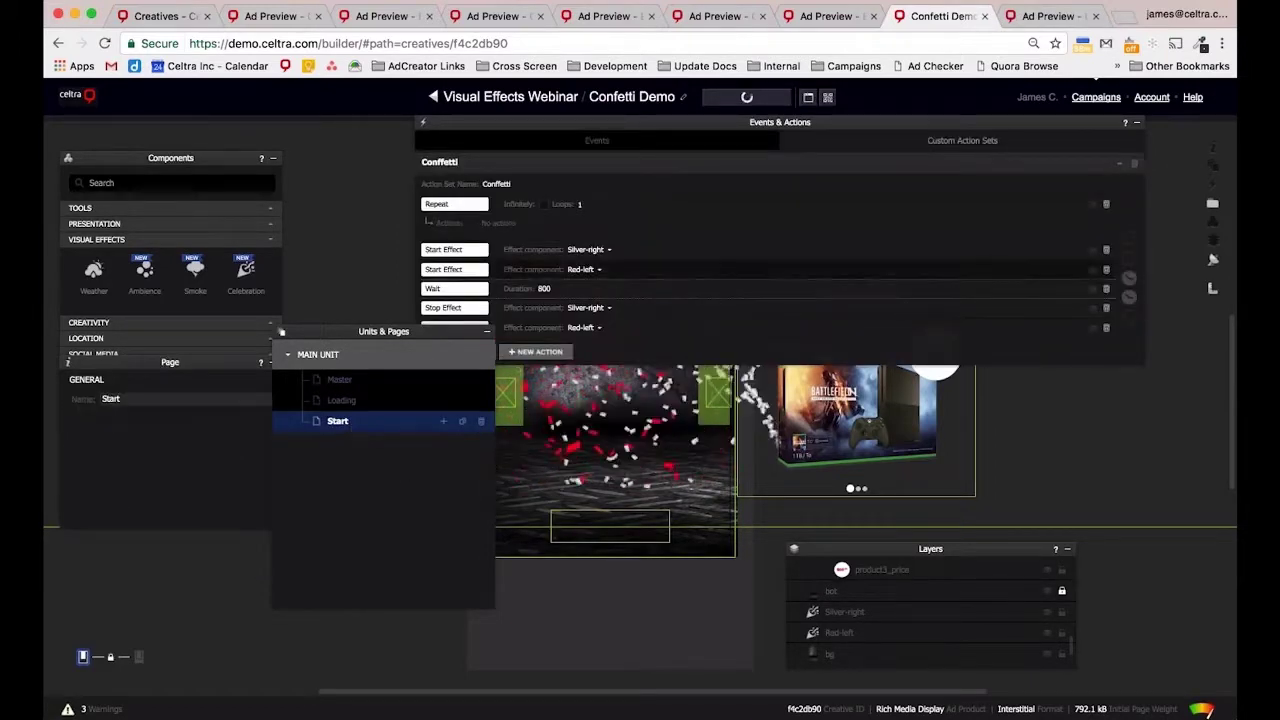
drag(363, 349, 308, 349)
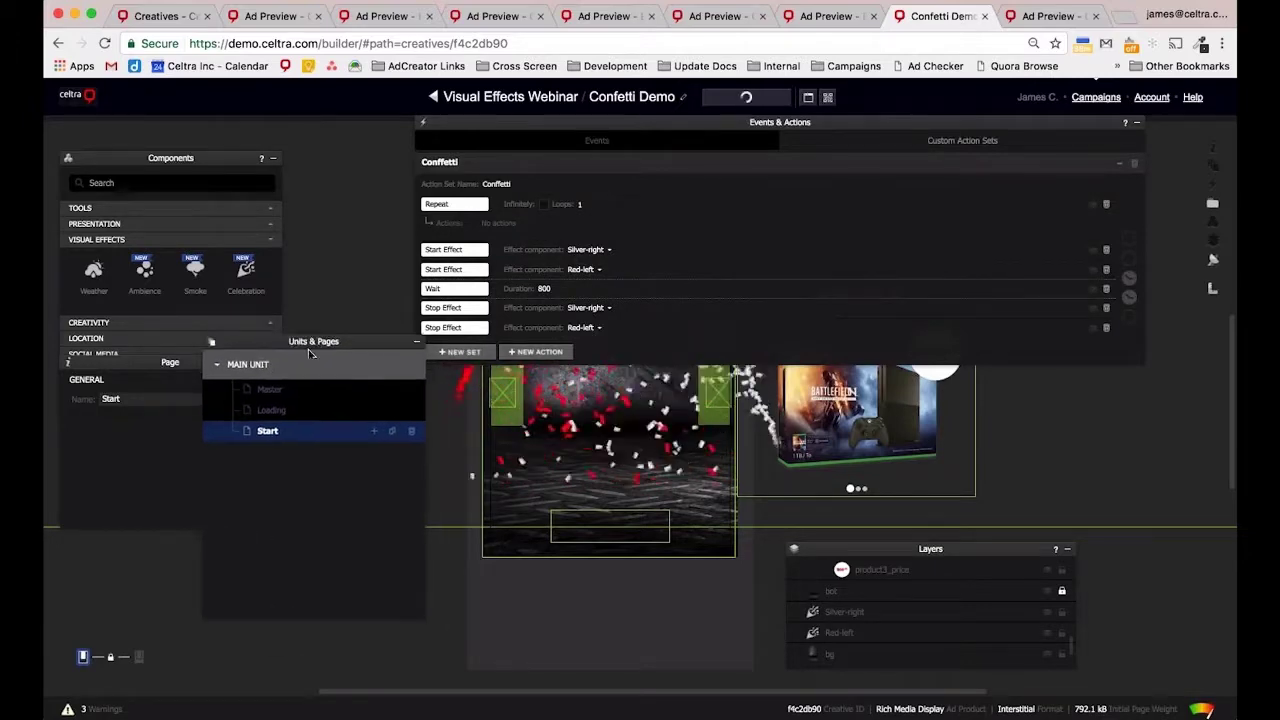
click(597, 140)
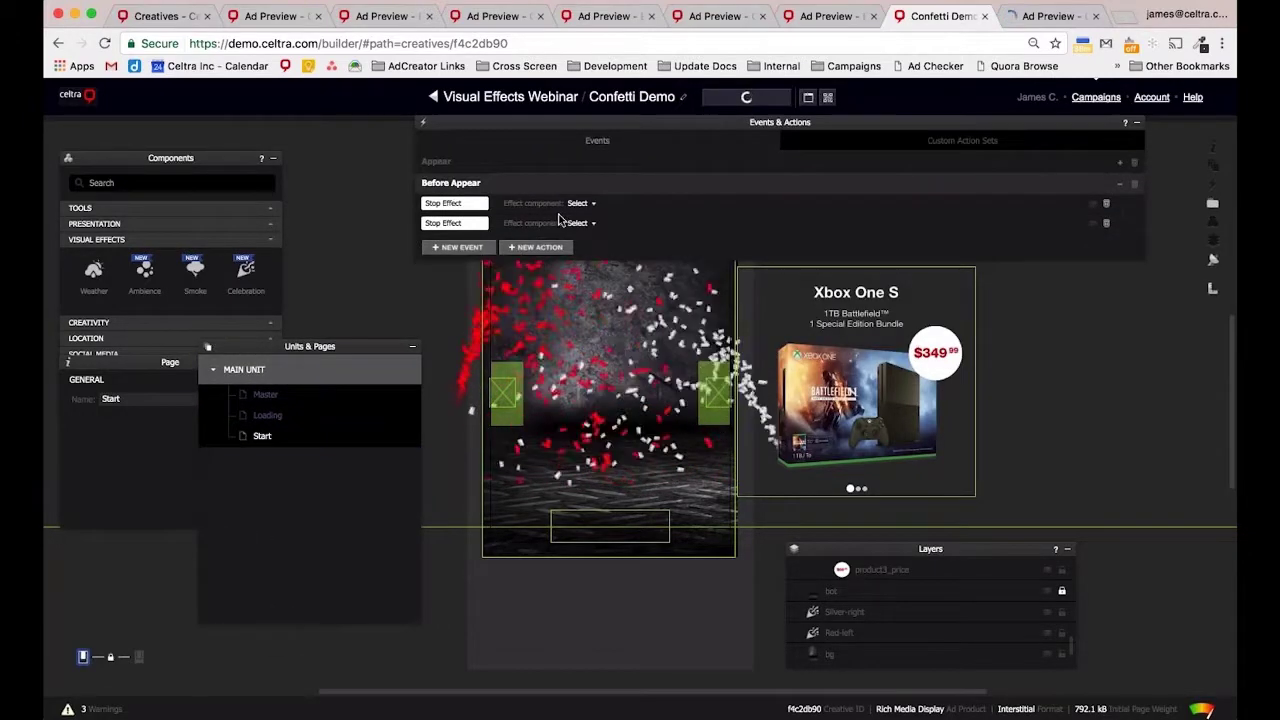
click(575, 204)
click(610, 232)
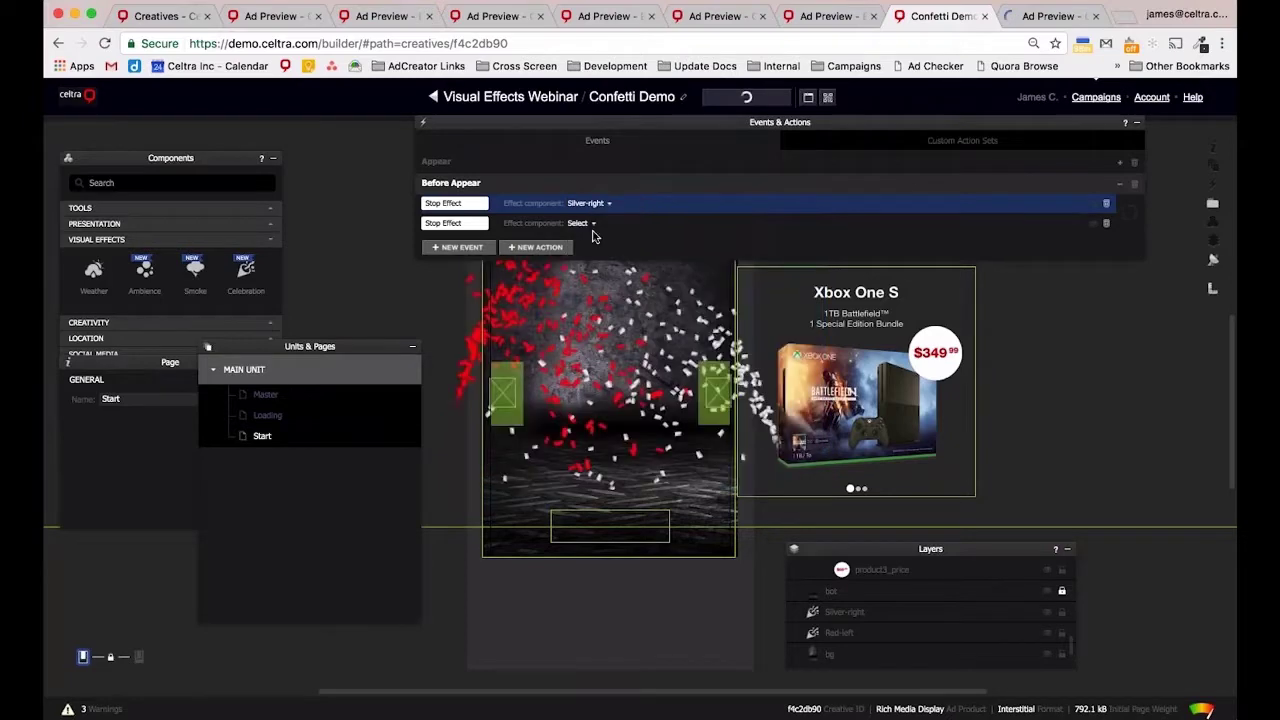
click(575, 223)
click(610, 272)
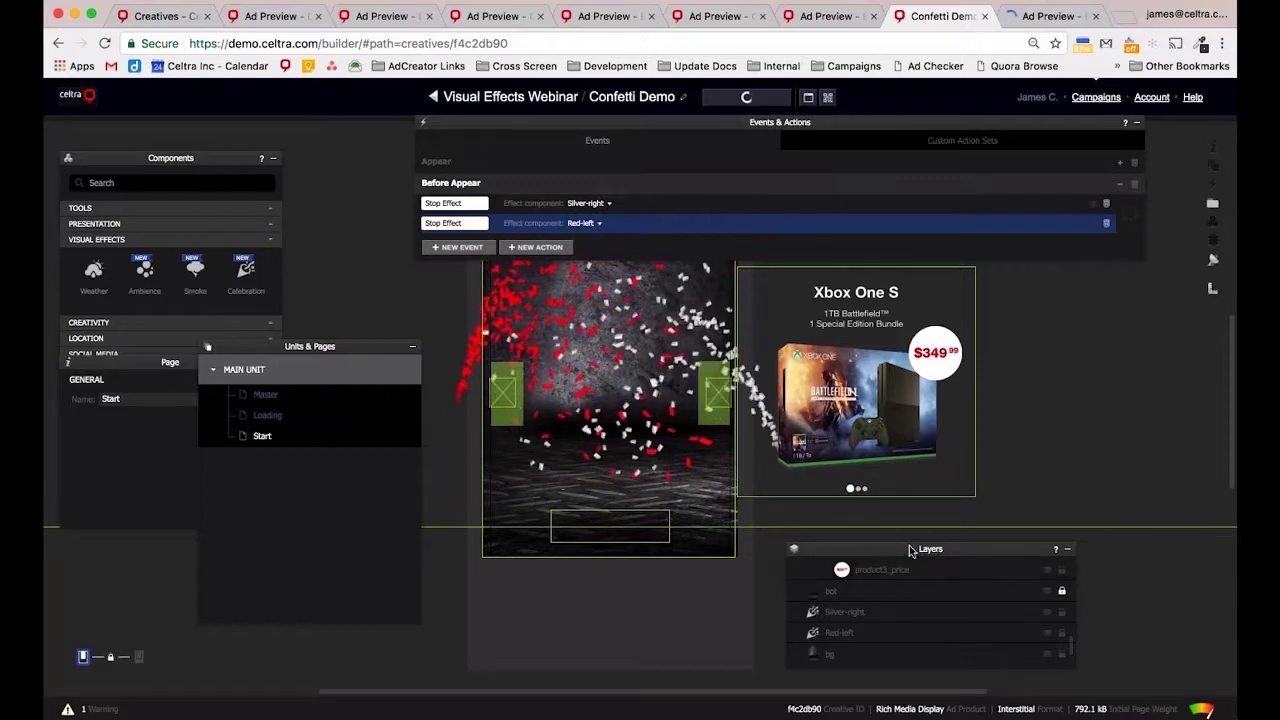
Examine the Panel Leave Focus events of Panel 1, Panel 2 and Panel 3 in the Swipey - Products group.
scroll(866, 583, up, 3)
scroll(860, 560, up, 2)
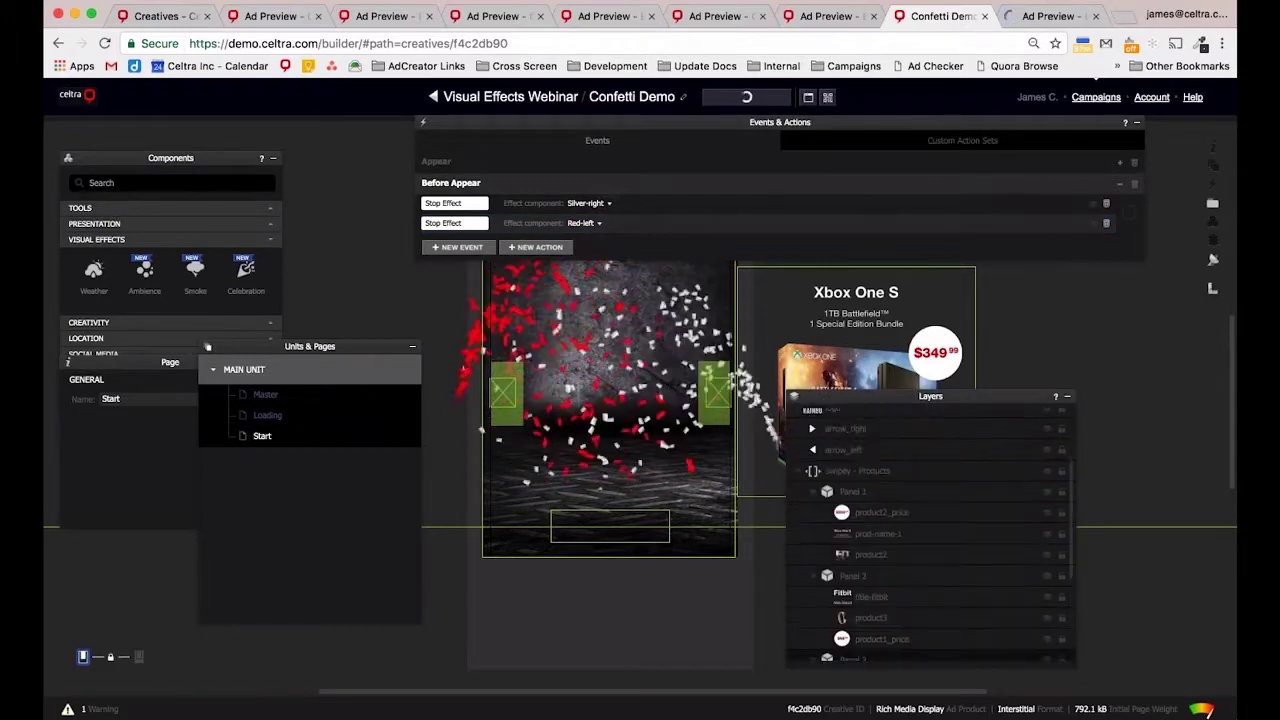
click(862, 470)
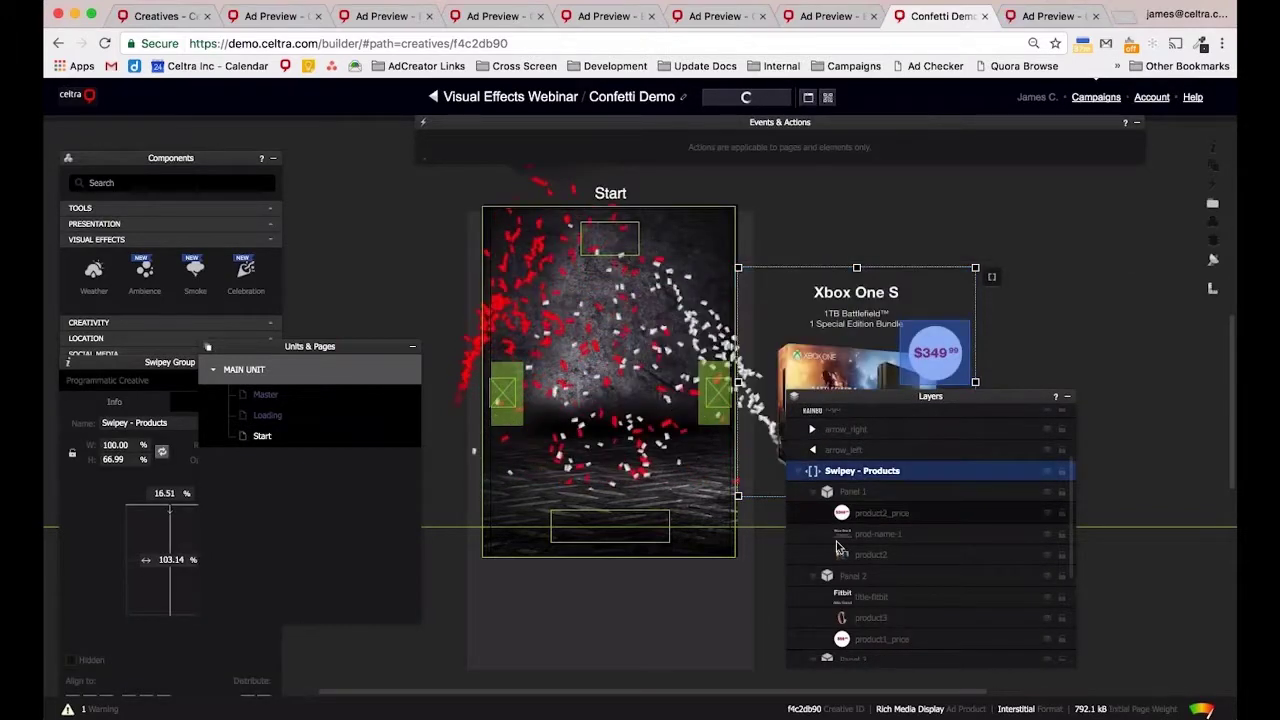
click(862, 495)
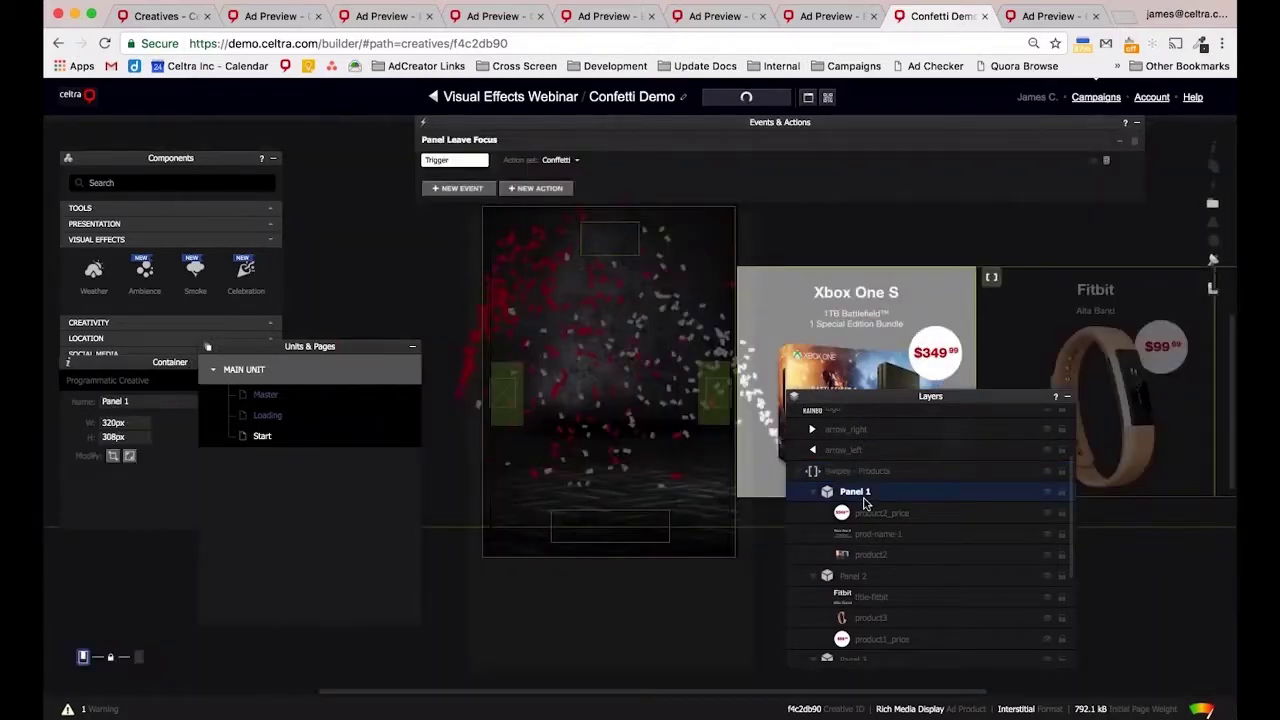
click(862, 577)
scroll(866, 585, down, 1)
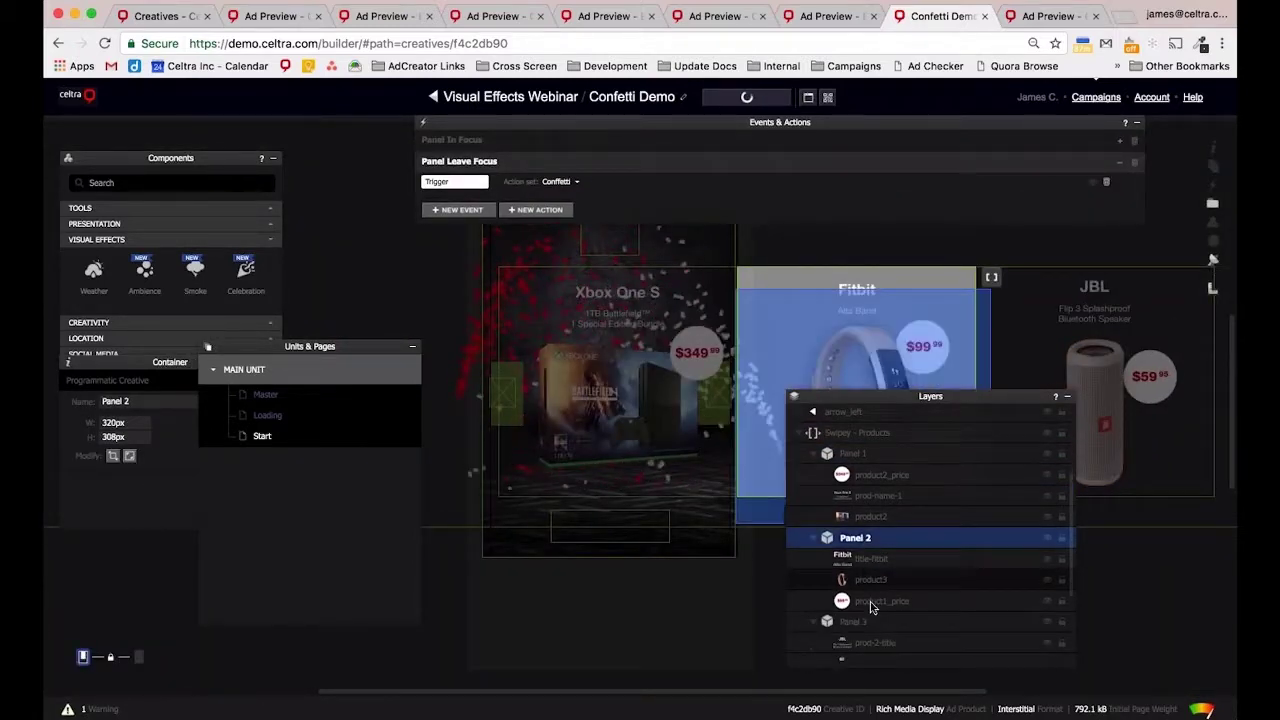
click(862, 622)
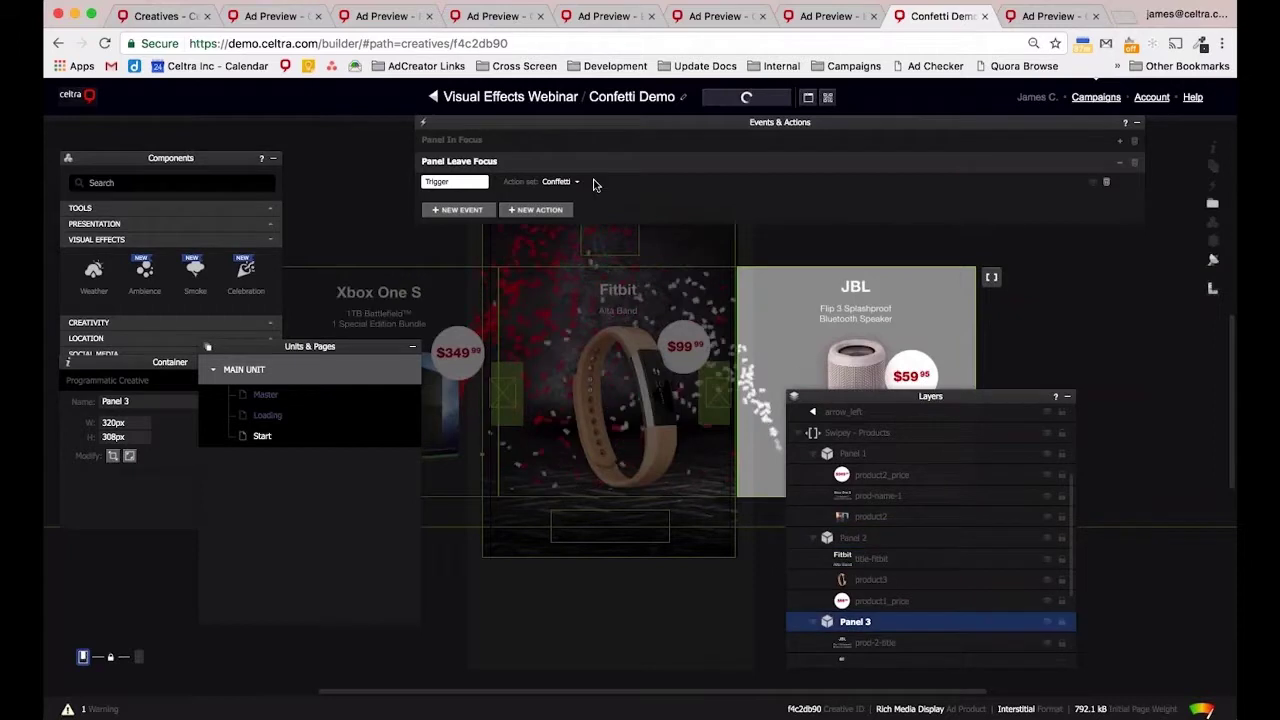
click(362, 229)
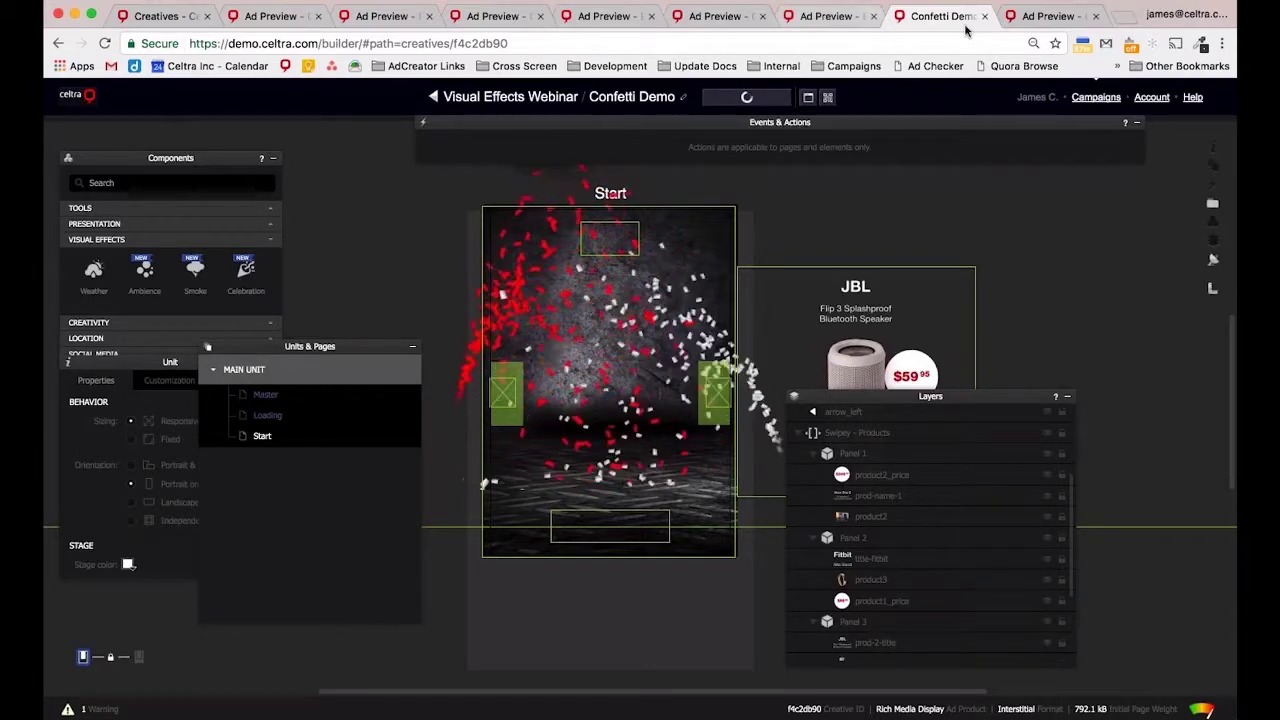
Switch to the Confetti Demo ad preview and watch the confetti play on the simulated phone.
click(1037, 18)
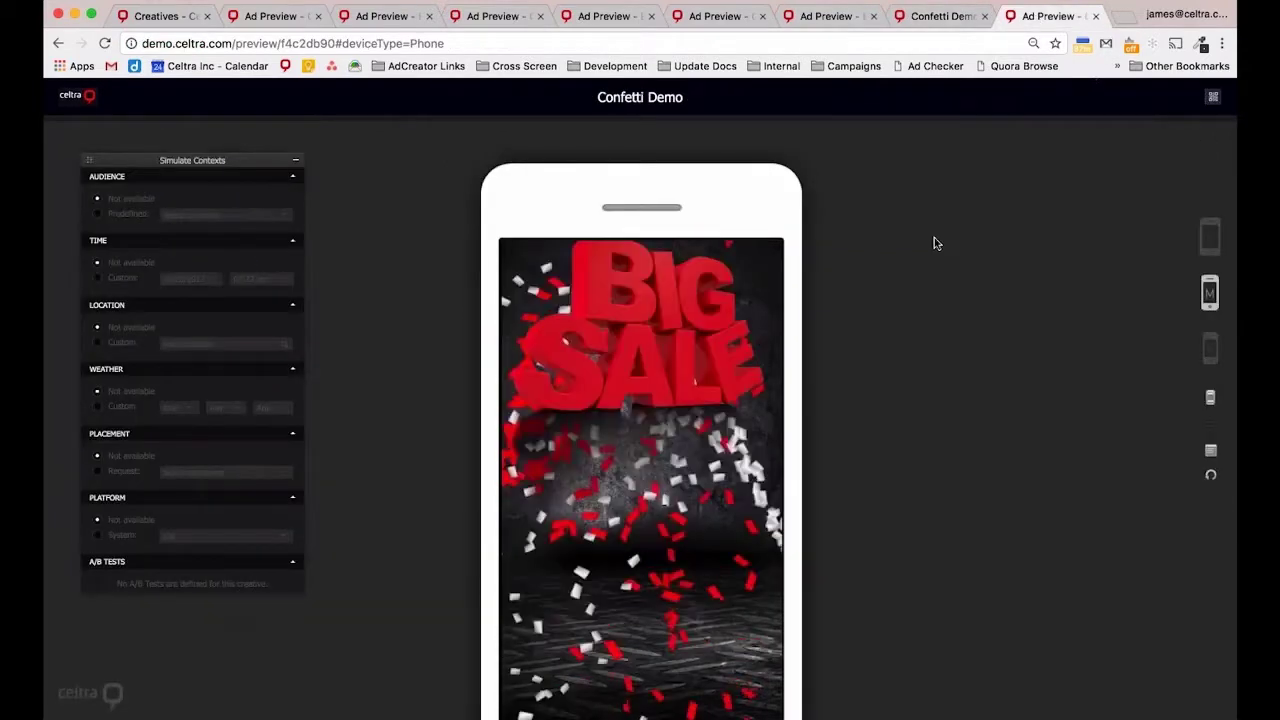
scroll(933, 241, down, 2)
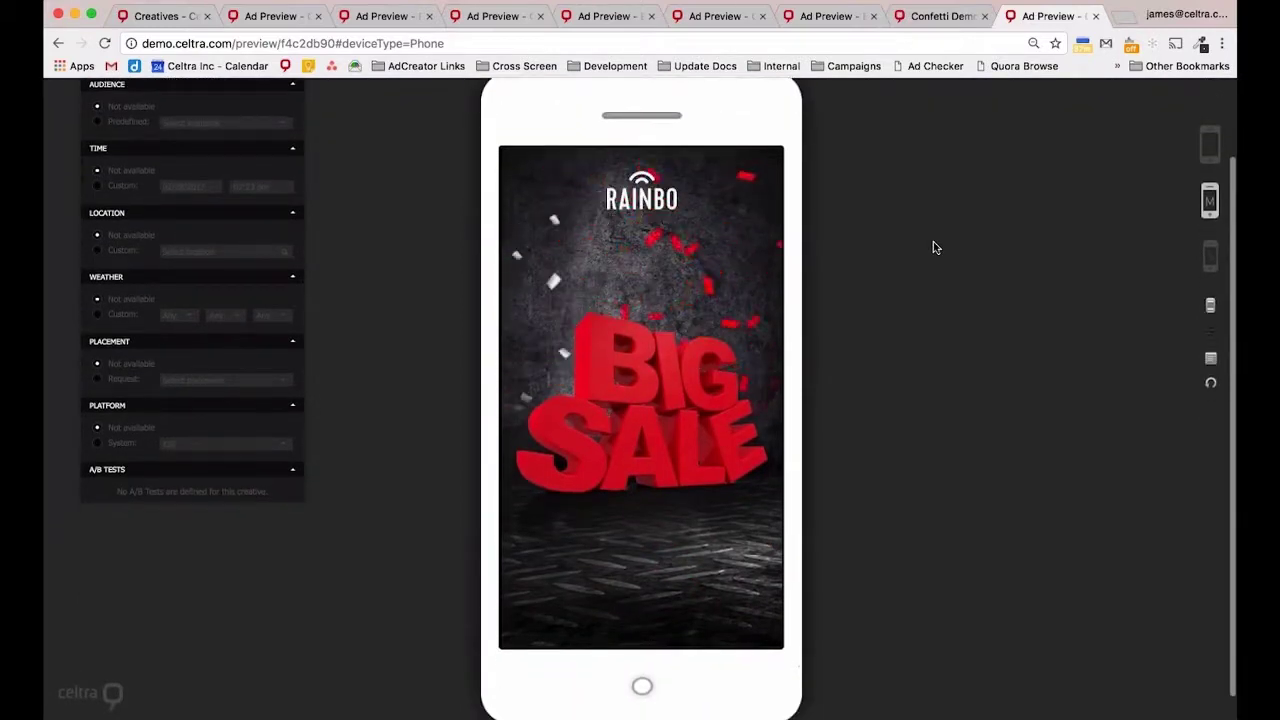